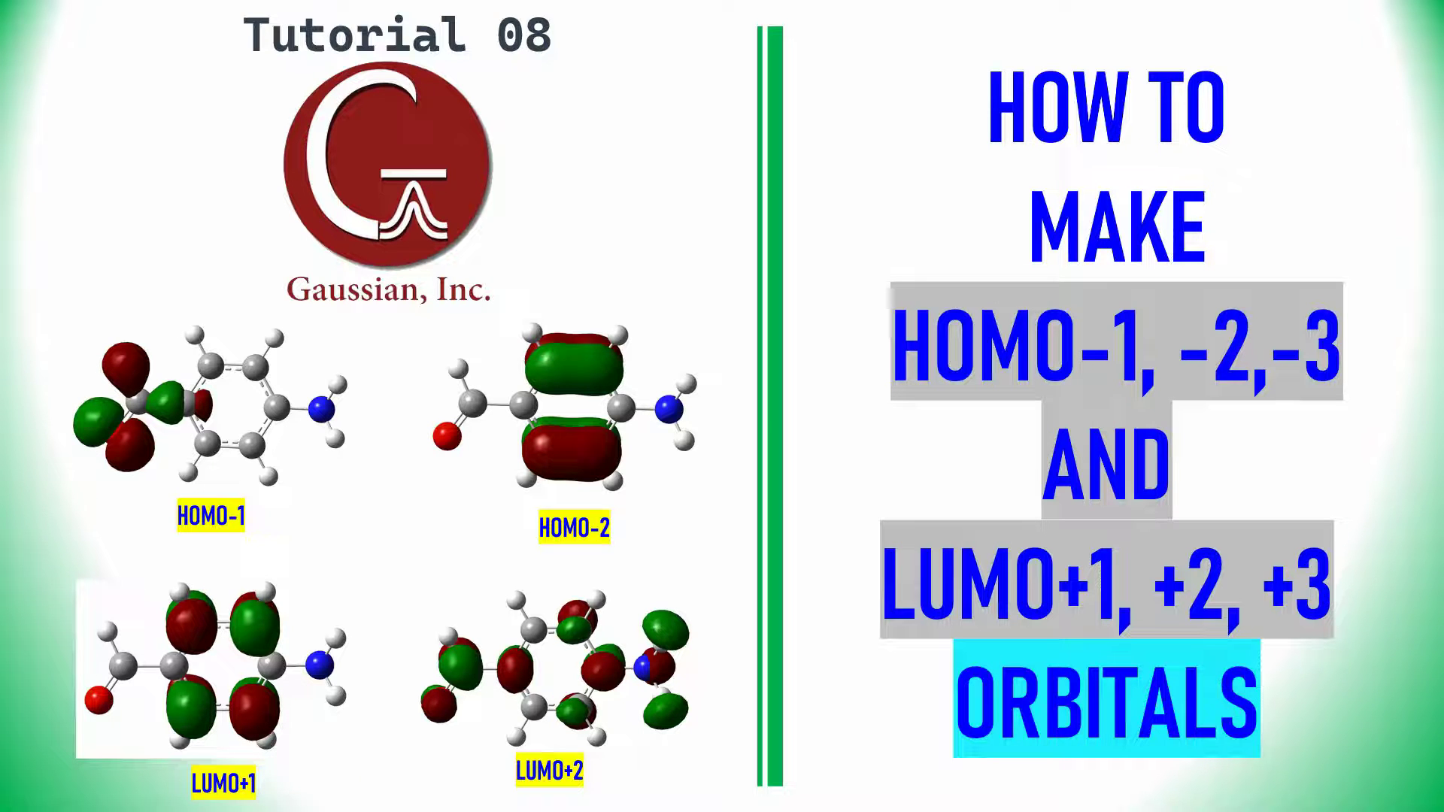
Step: End the HOMO/LUMO slide show and minimize PowerPoint to reveal the desktop
key("Escape")
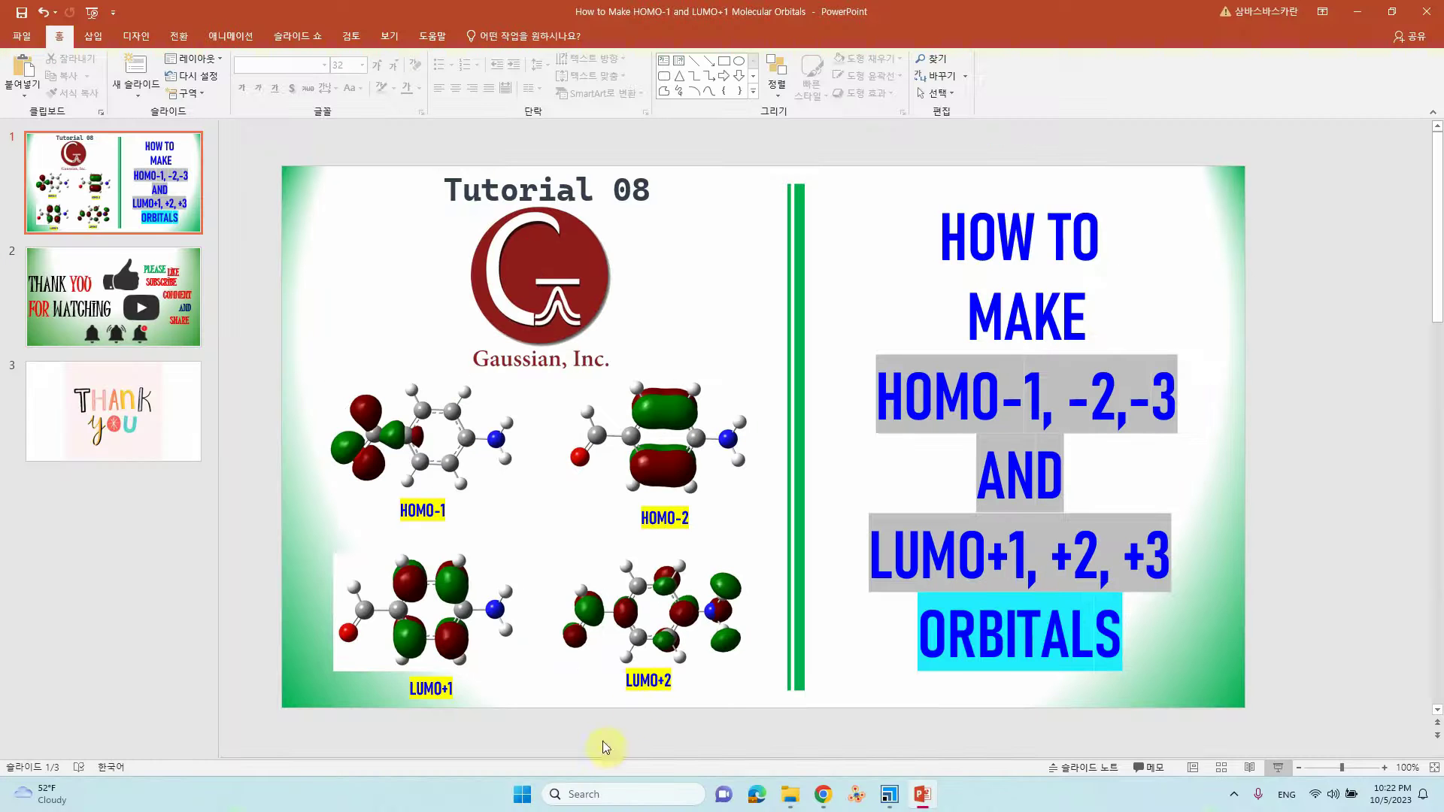
left_click(922, 794)
Step: Open the 4-AB-OPT folder in File Explorer and view 4AB-1.gjf in the text editor
left_click(857, 431)
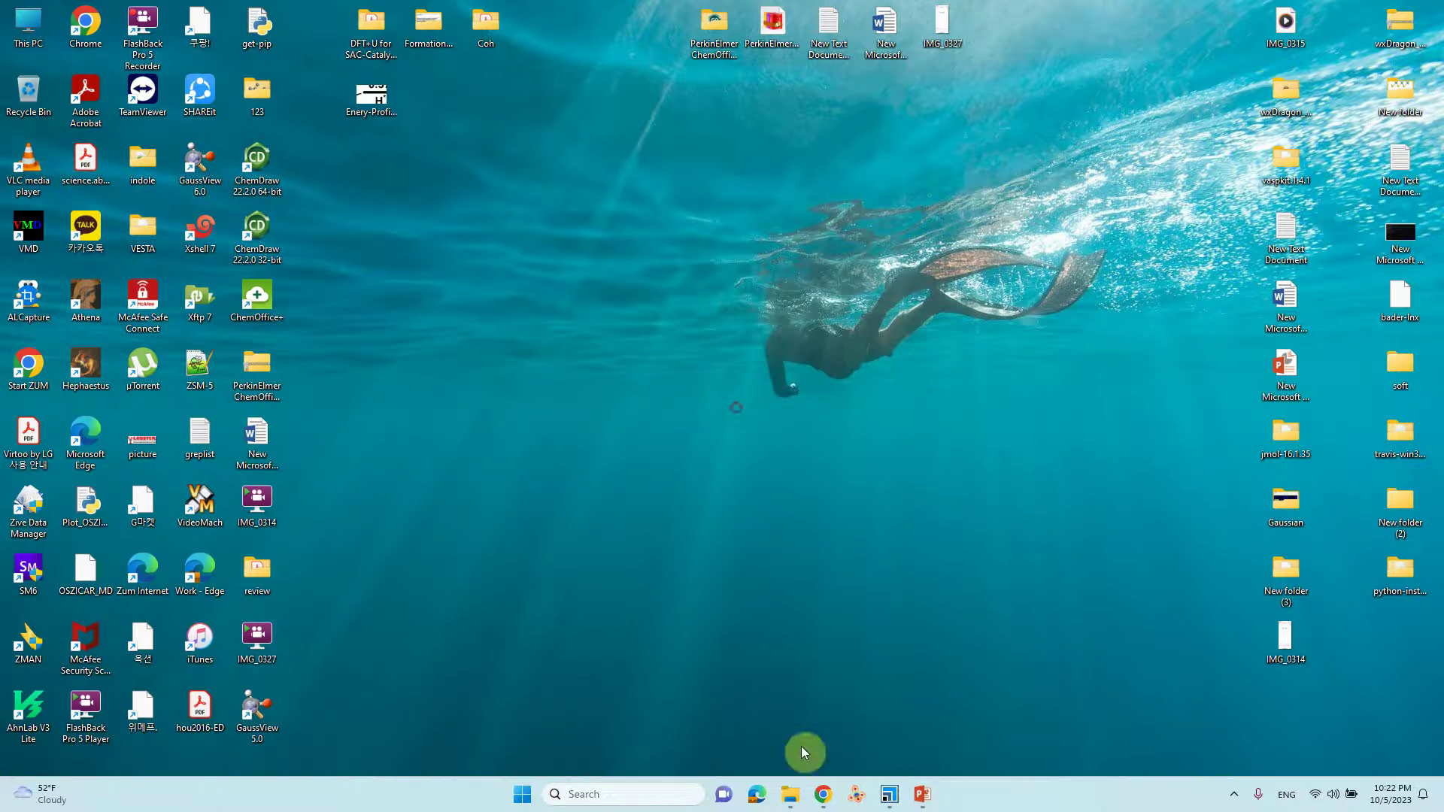
left_click(790, 795)
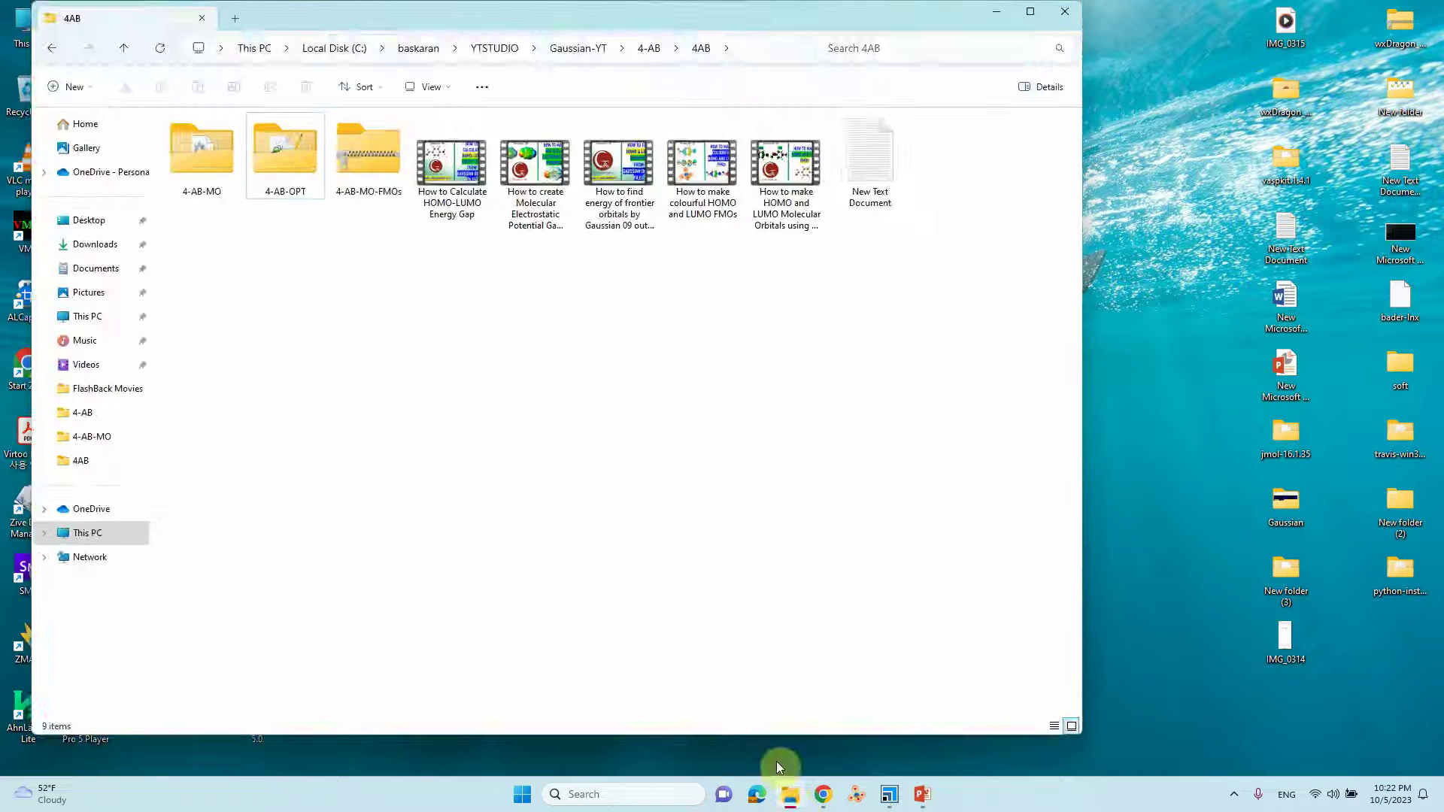
double_click(292, 156)
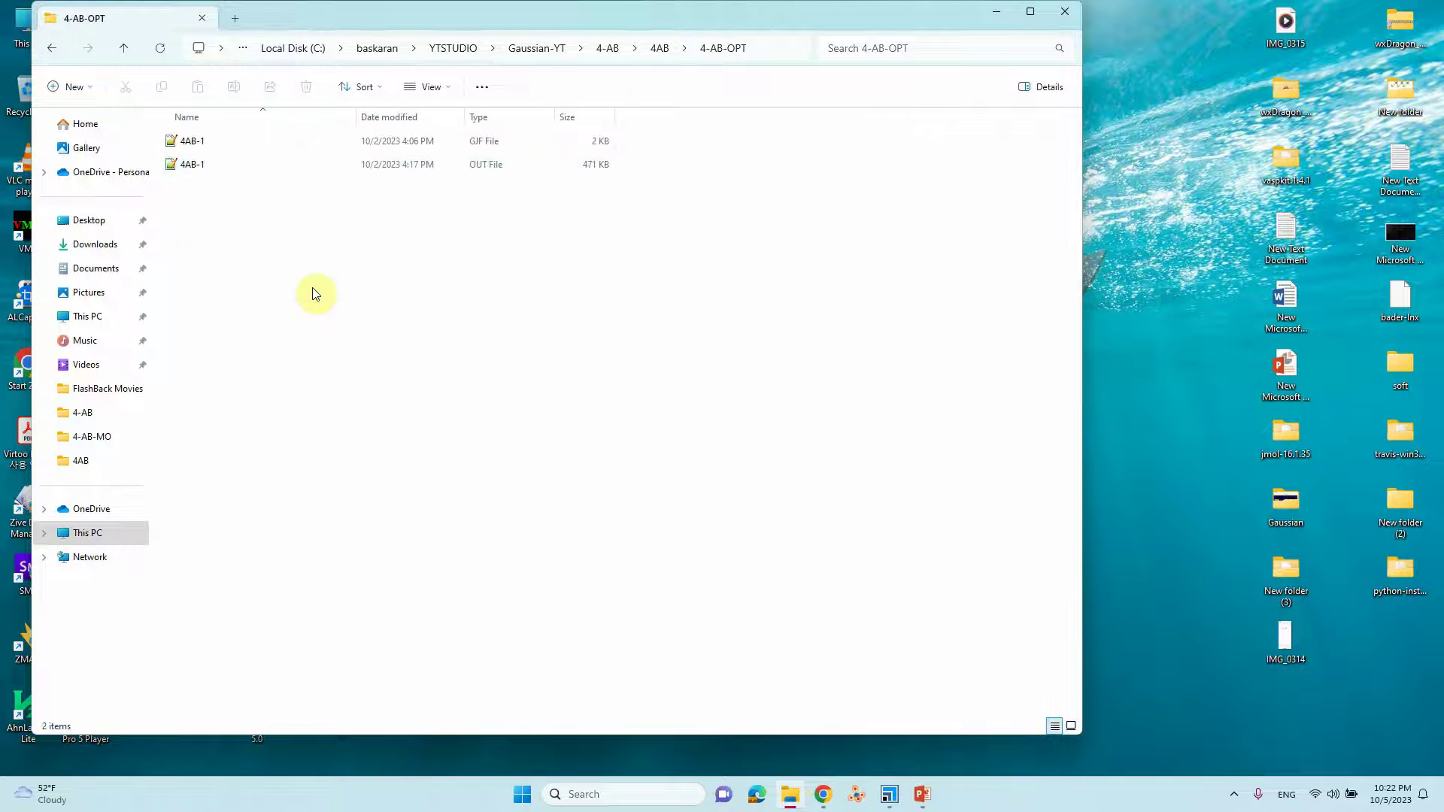
left_click(192, 142)
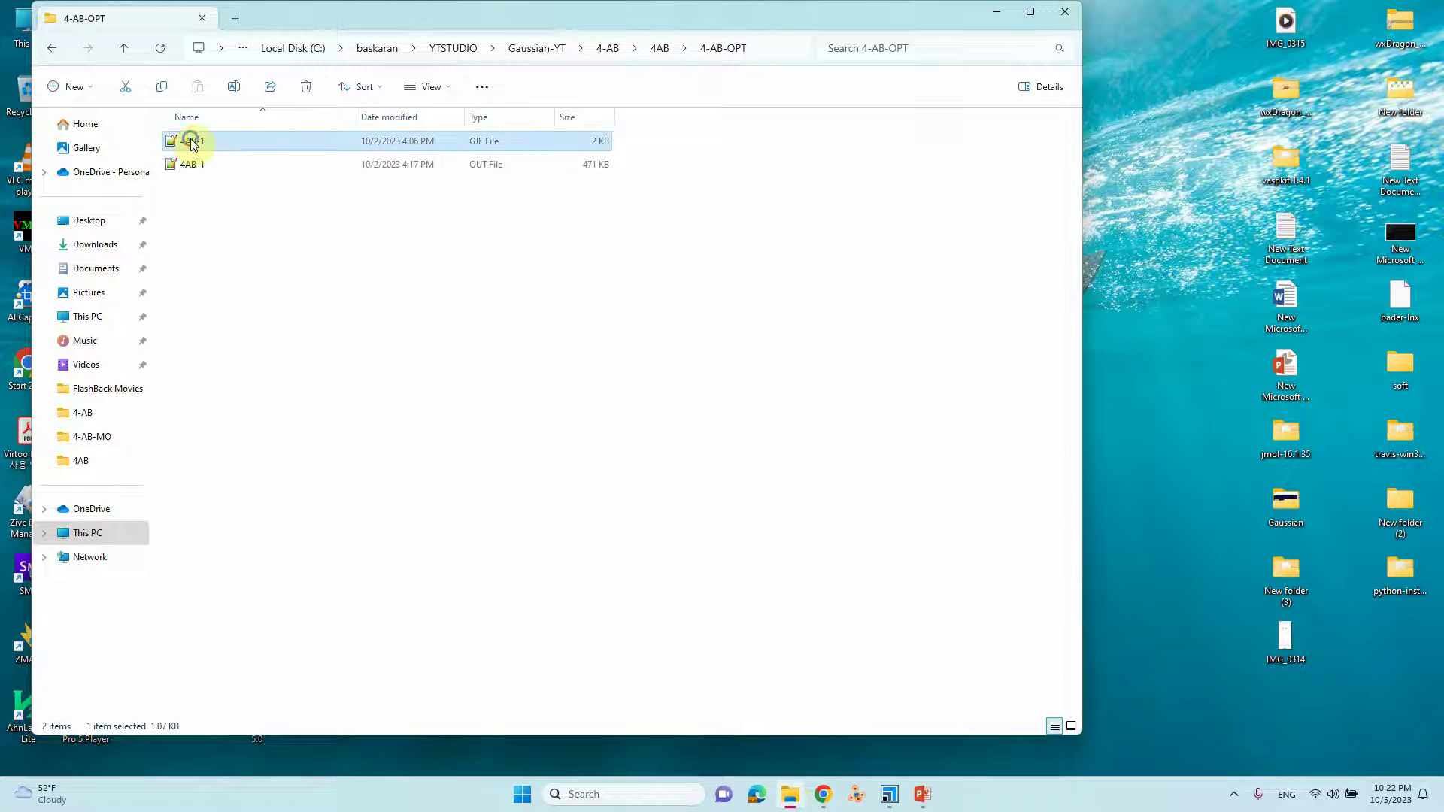
key("shift+F10")
left_click(237, 183)
scroll(625, 176, "down", 4)
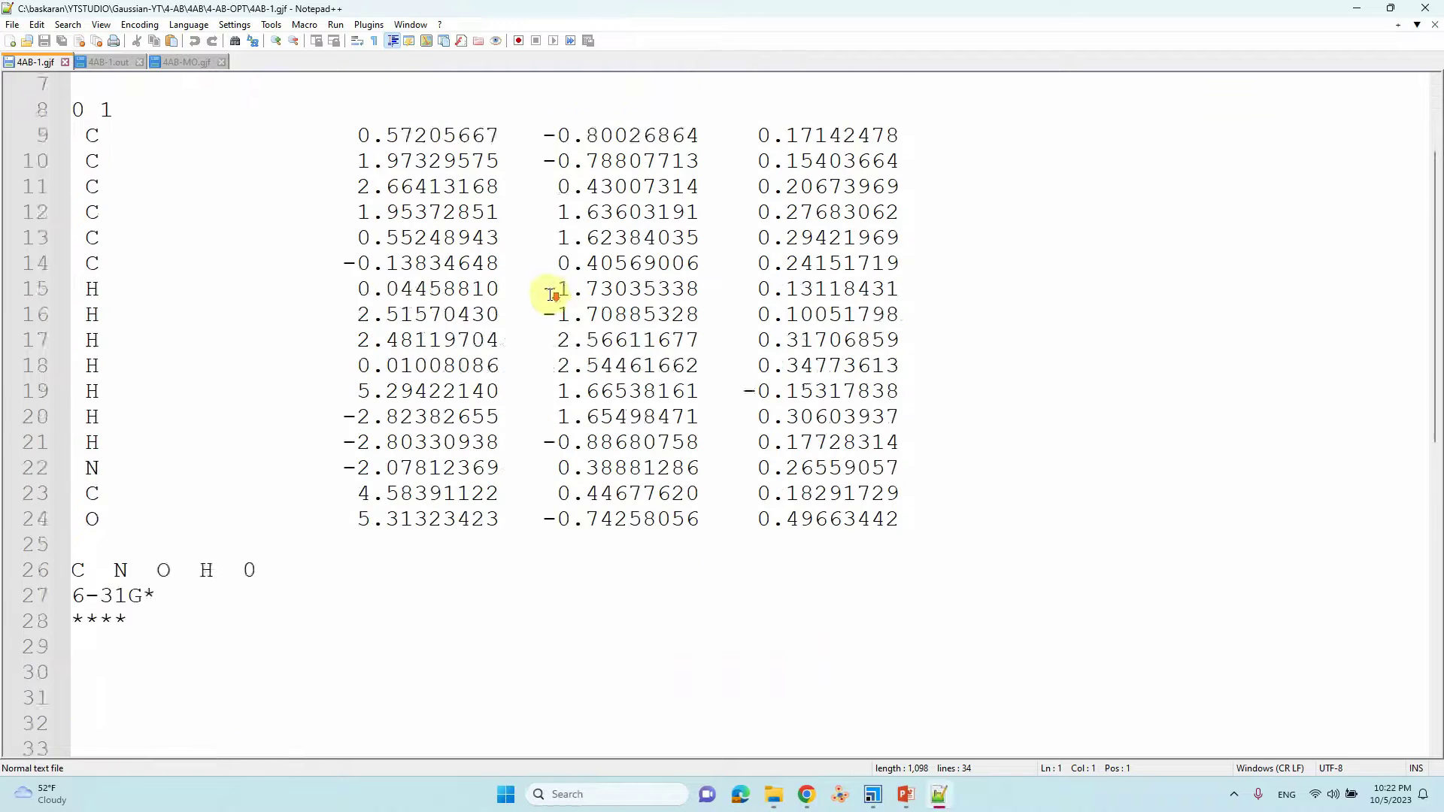
scroll(542, 327, "up", 4)
left_click(1357, 9)
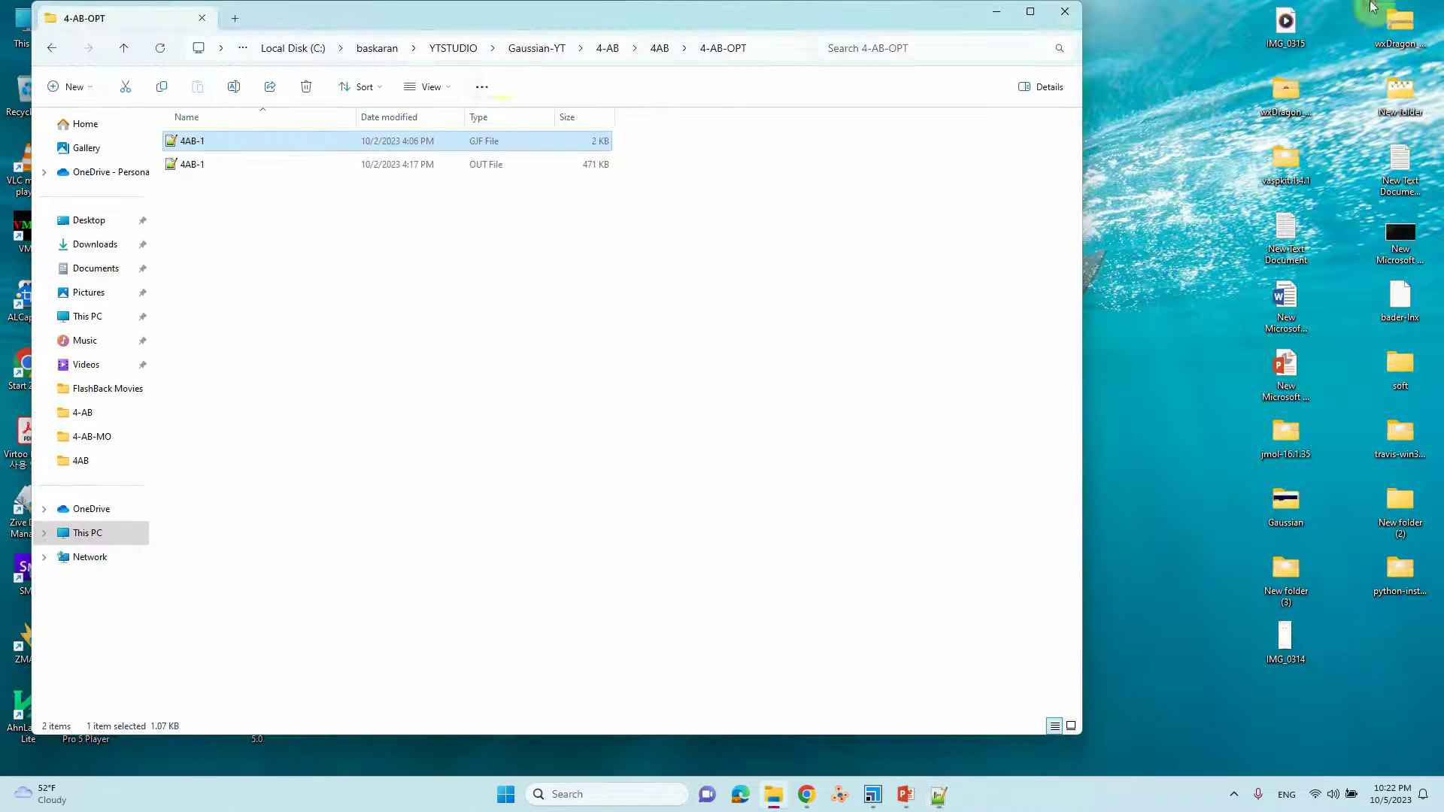
Step: Go up from 4-AB-OPT and open the 4-AB-MO folder
left_click(194, 170)
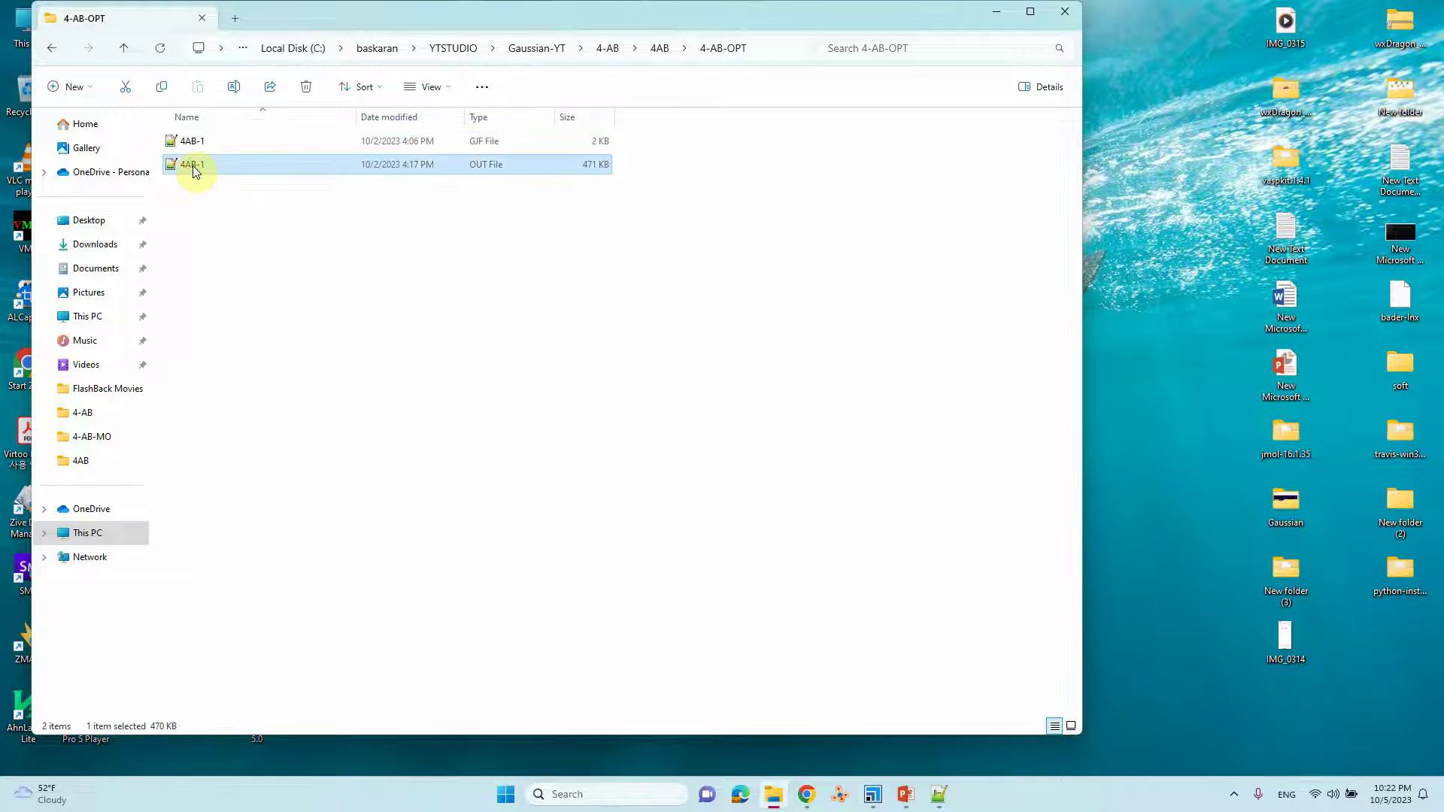
left_click(125, 49)
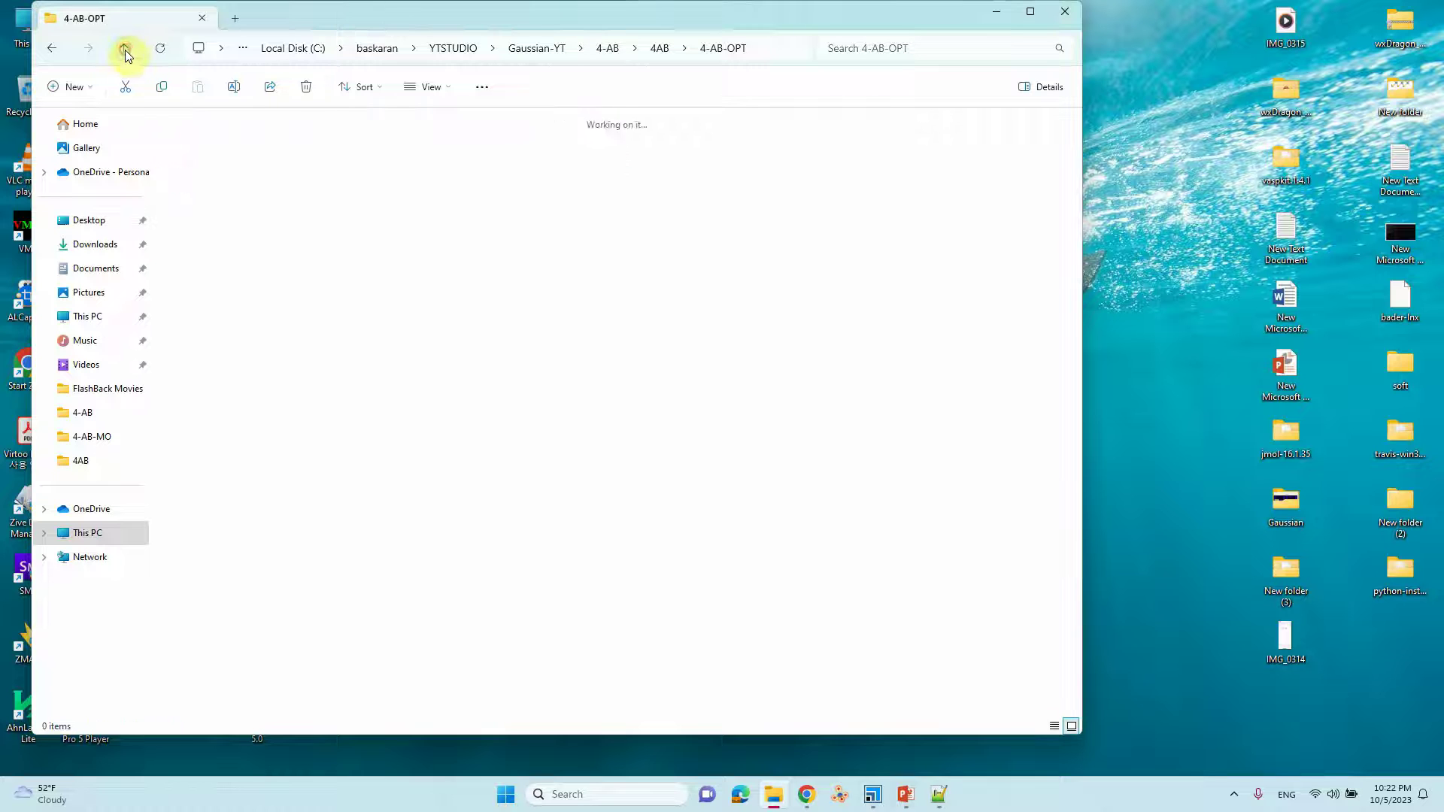
double_click(199, 150)
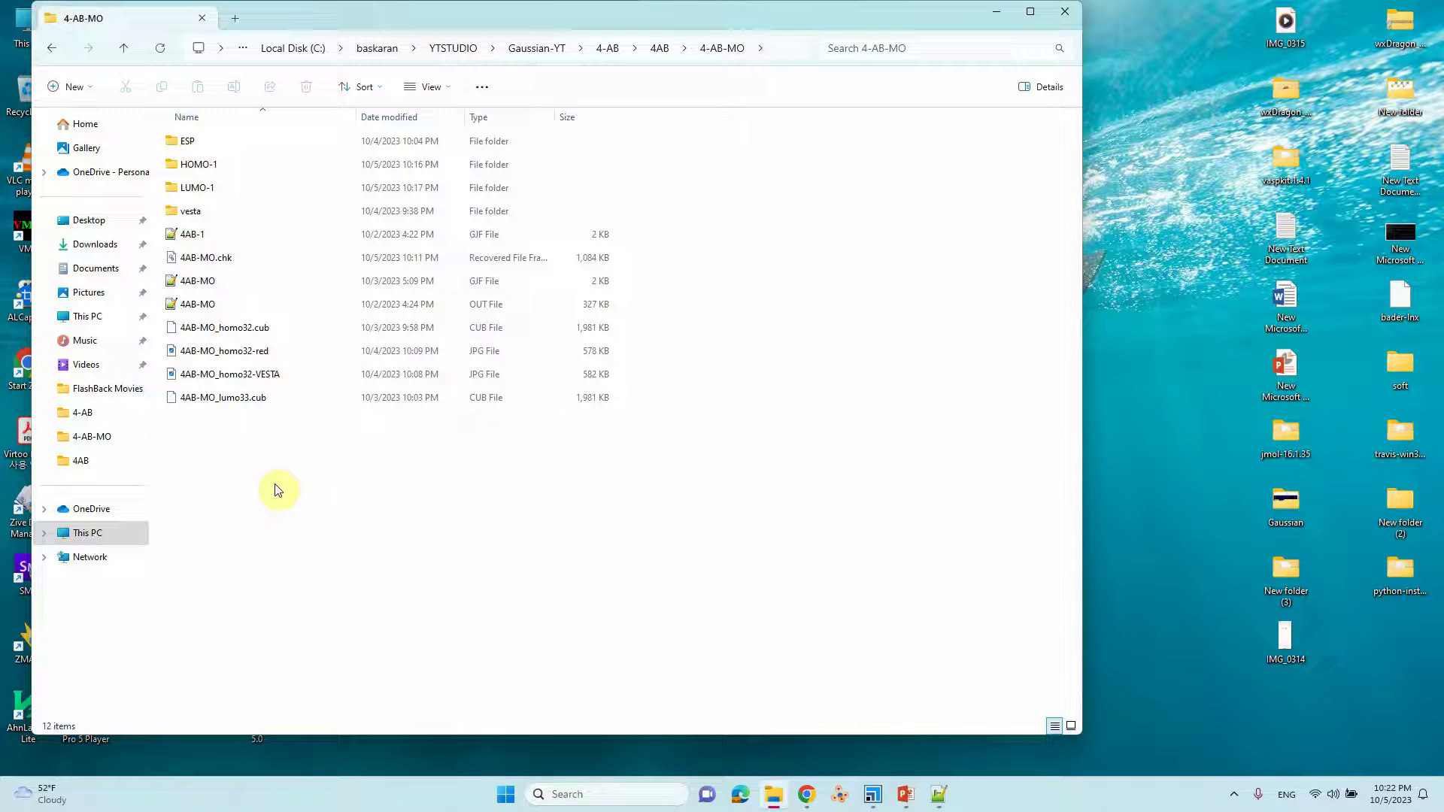
left_click(205, 280)
right_click(208, 282)
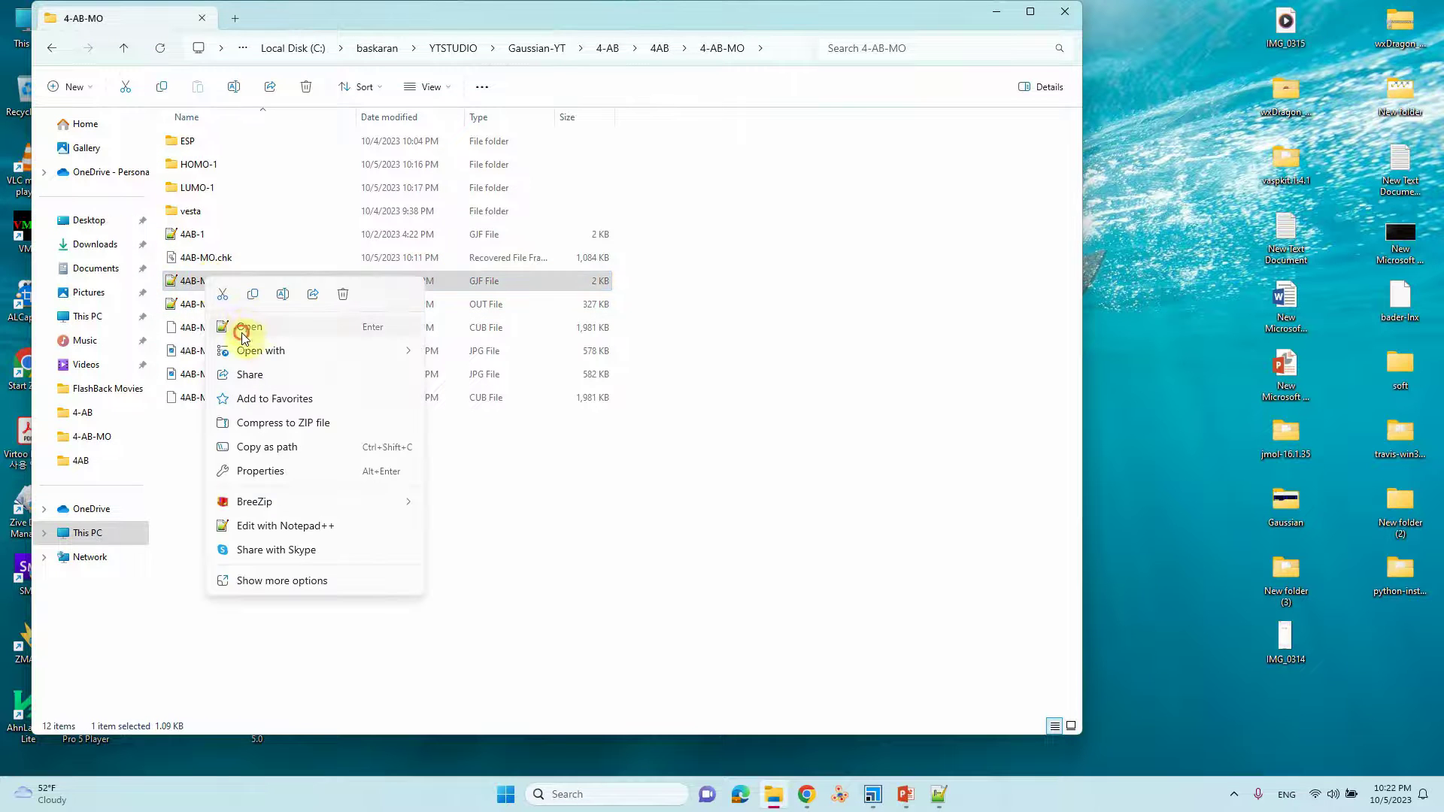
left_click(242, 328)
left_click(553, 205)
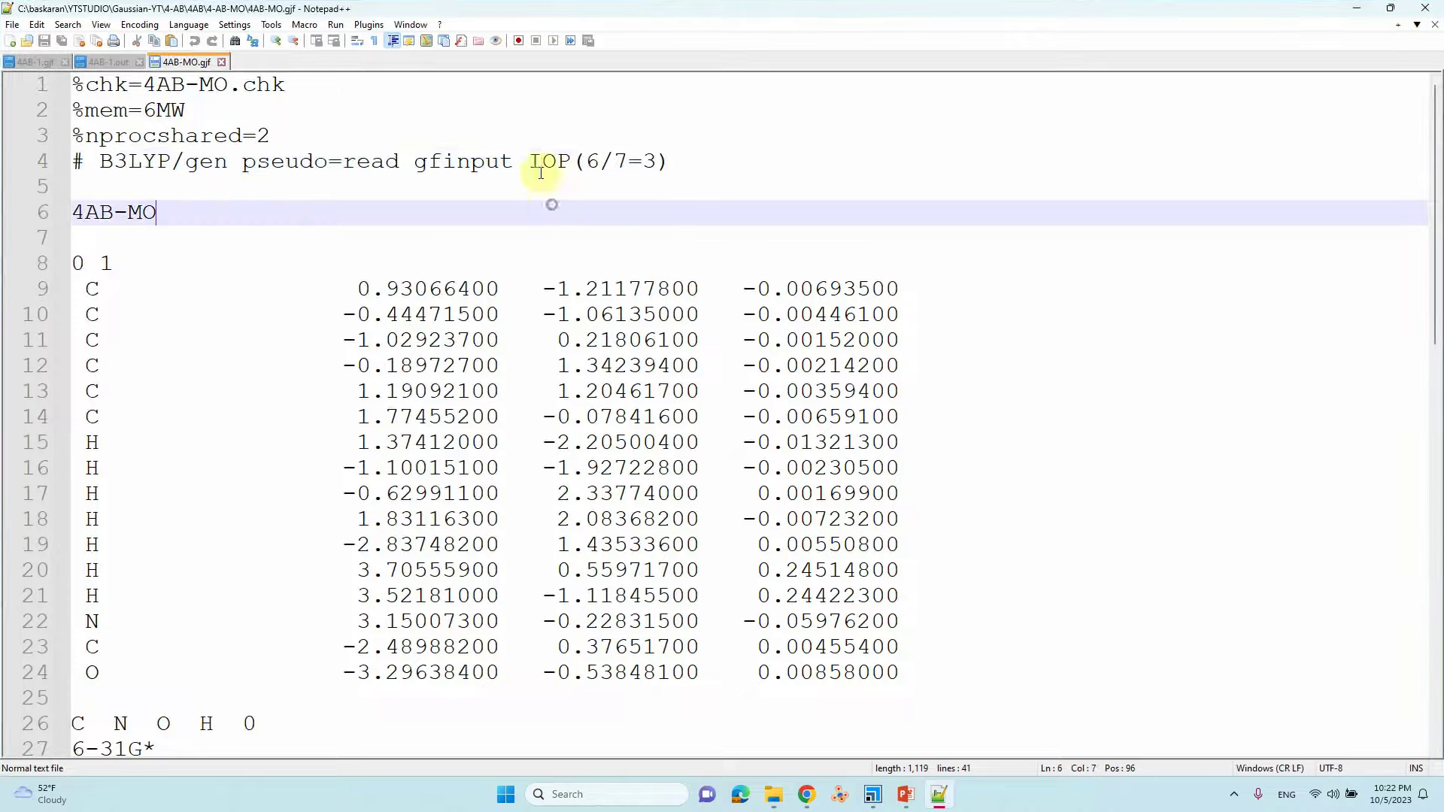
left_click(536, 164)
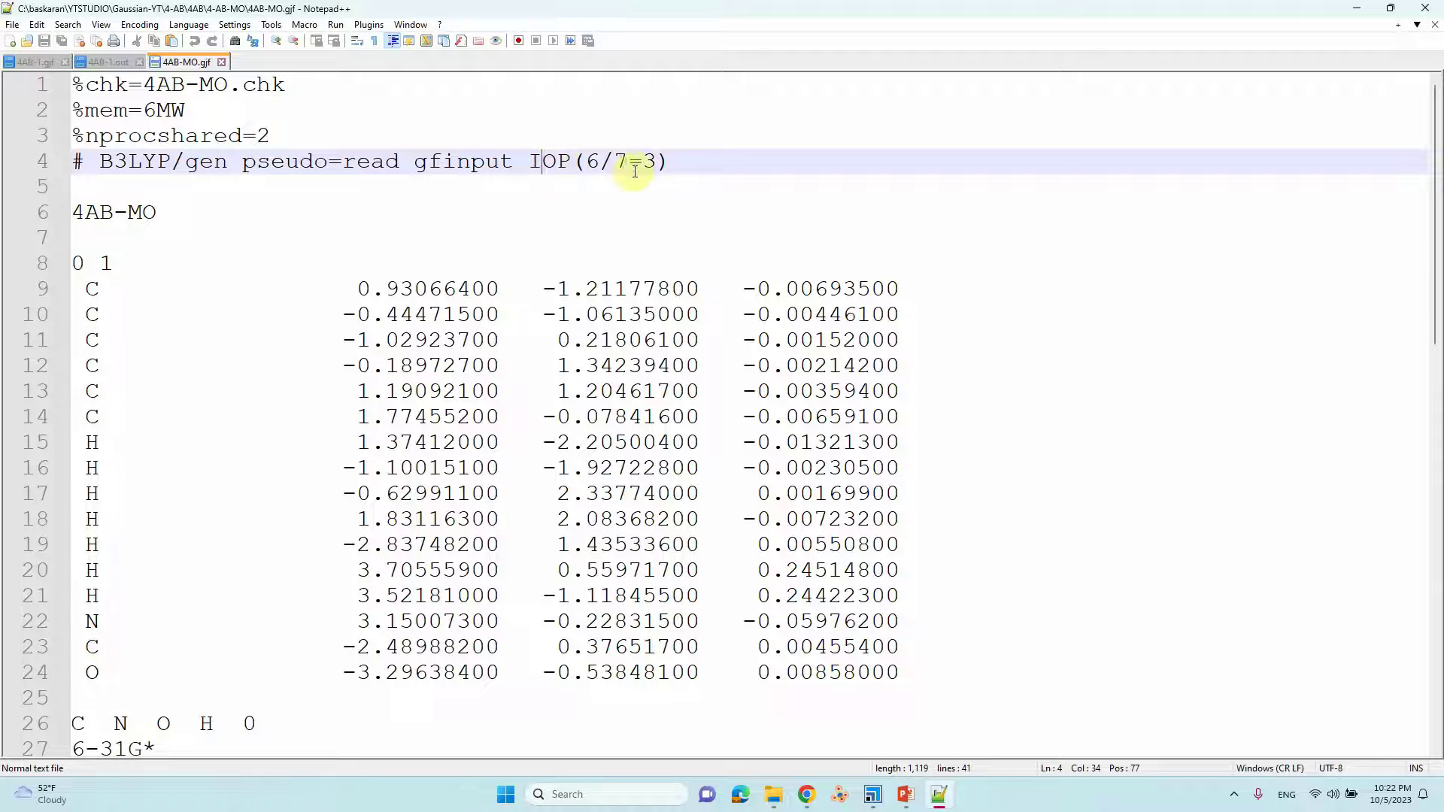
left_click_drag(667, 164, 534, 164)
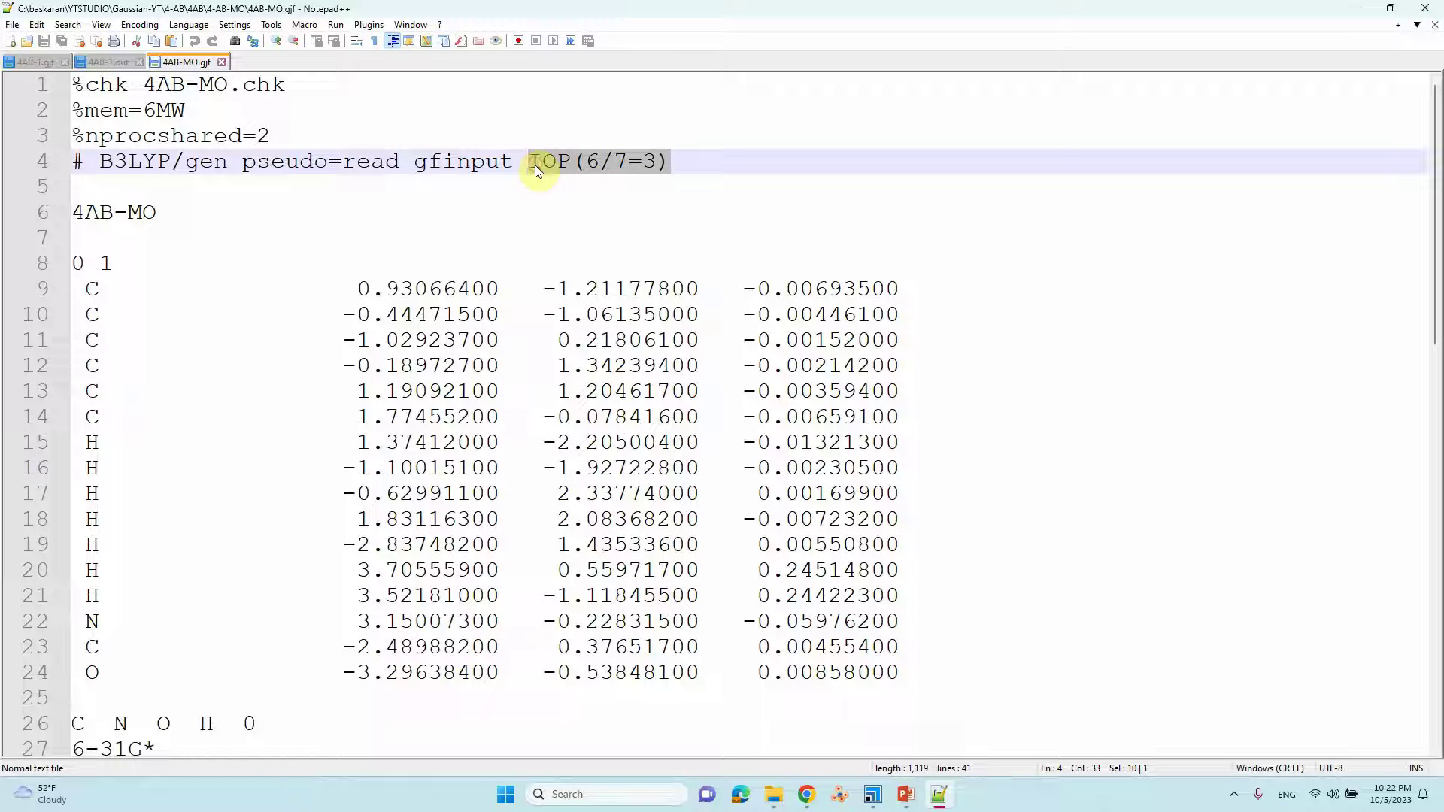
left_click(1360, 9)
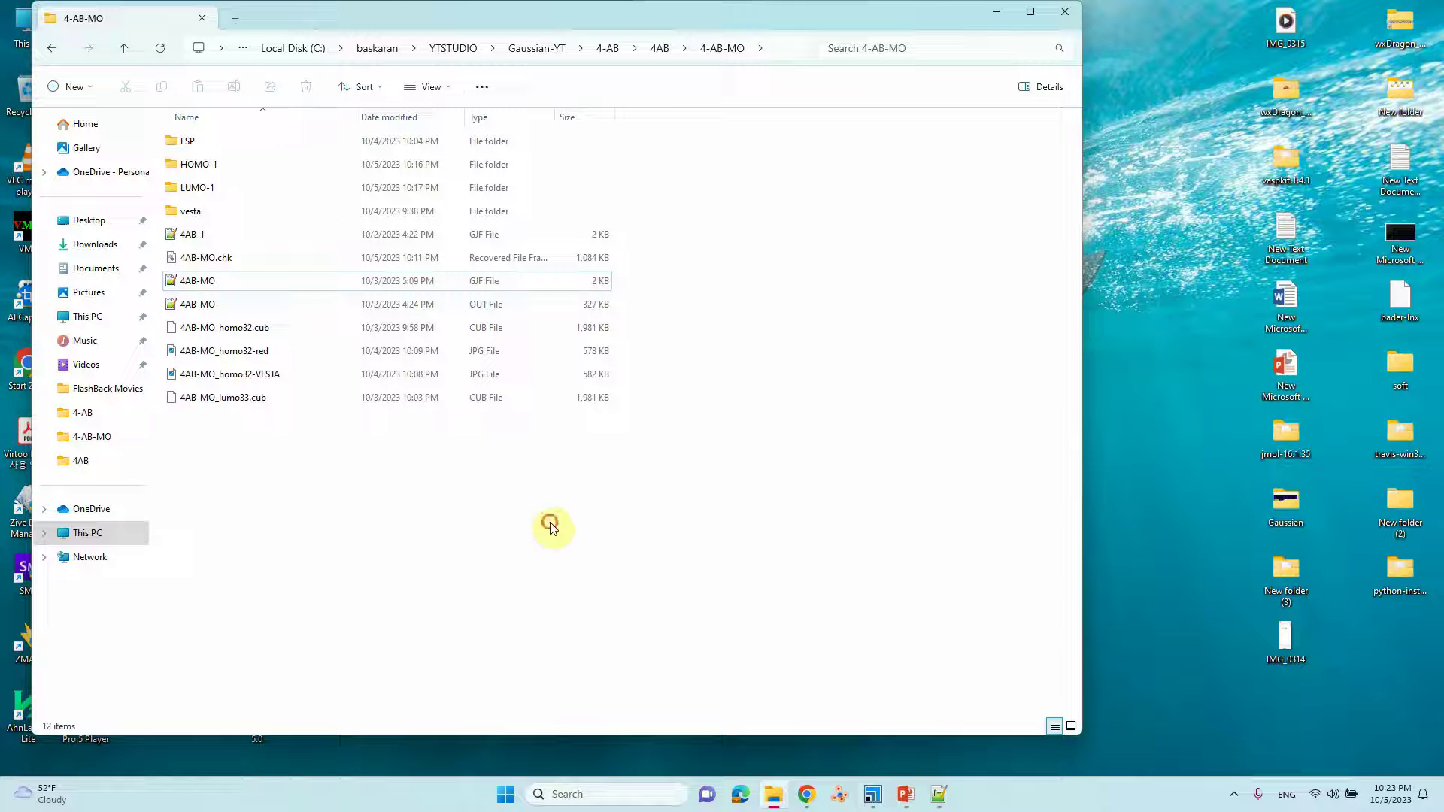
Step: Launch GaussView from a 'gauss' search and close the Tips and empty builder windows
left_click(634, 795)
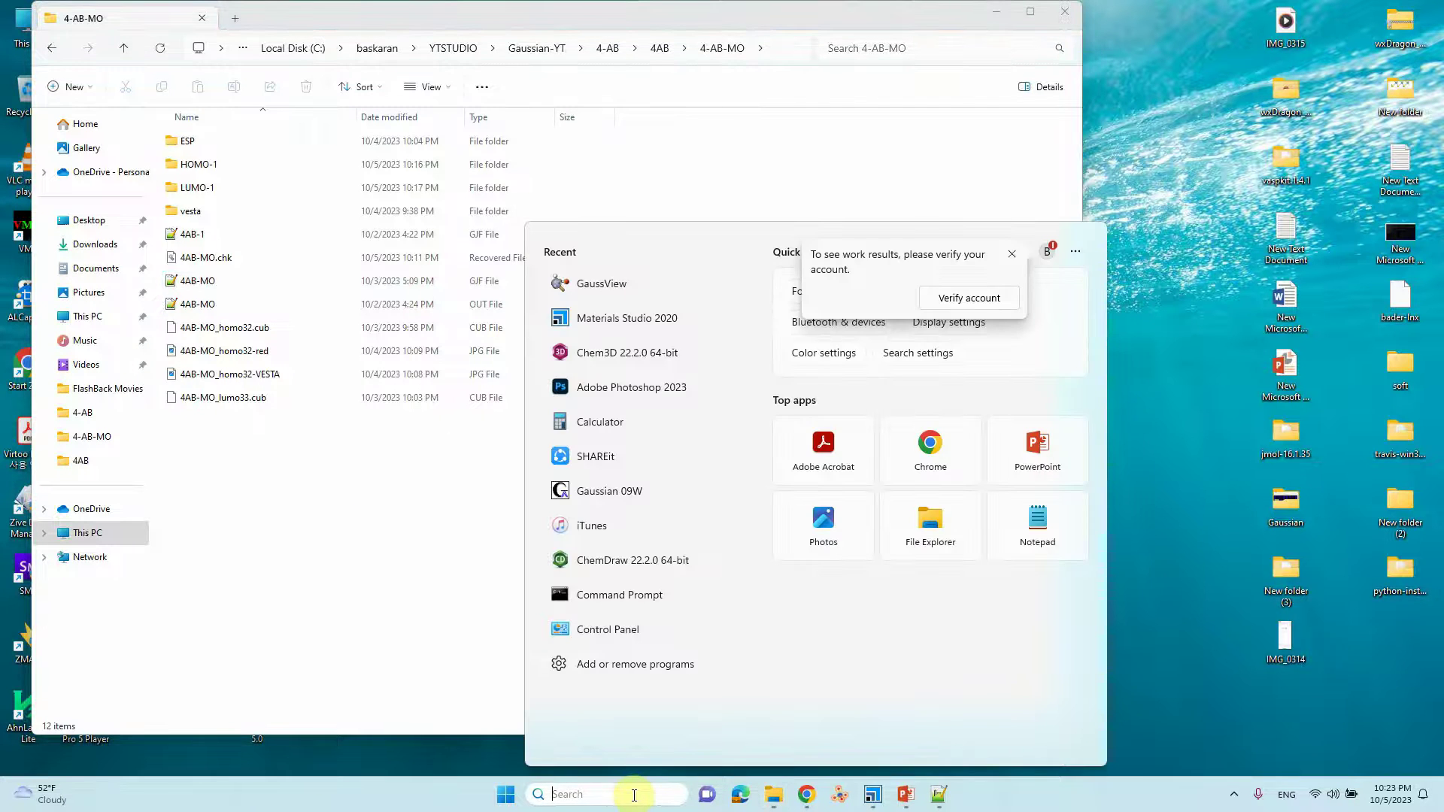
type("gauss")
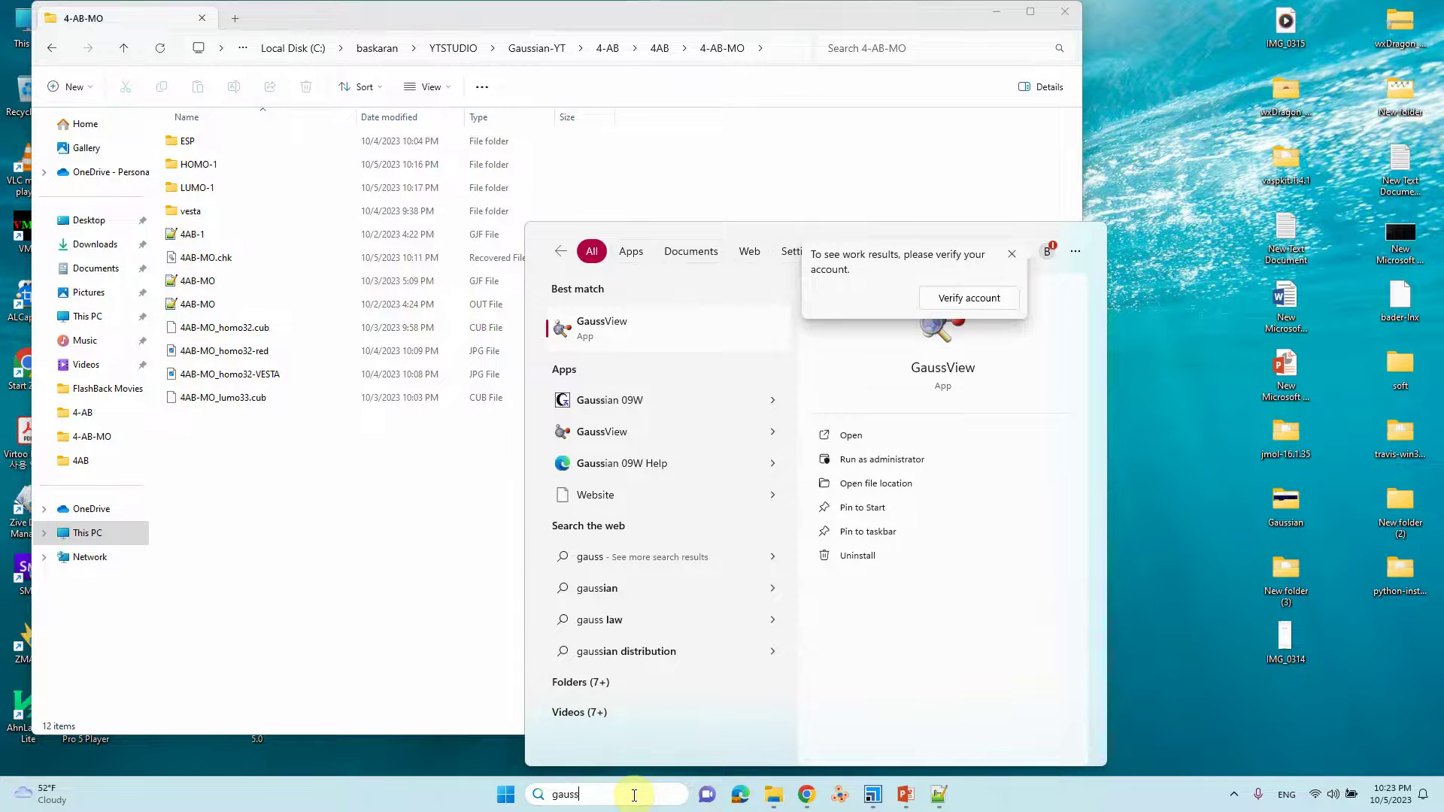
key("Return")
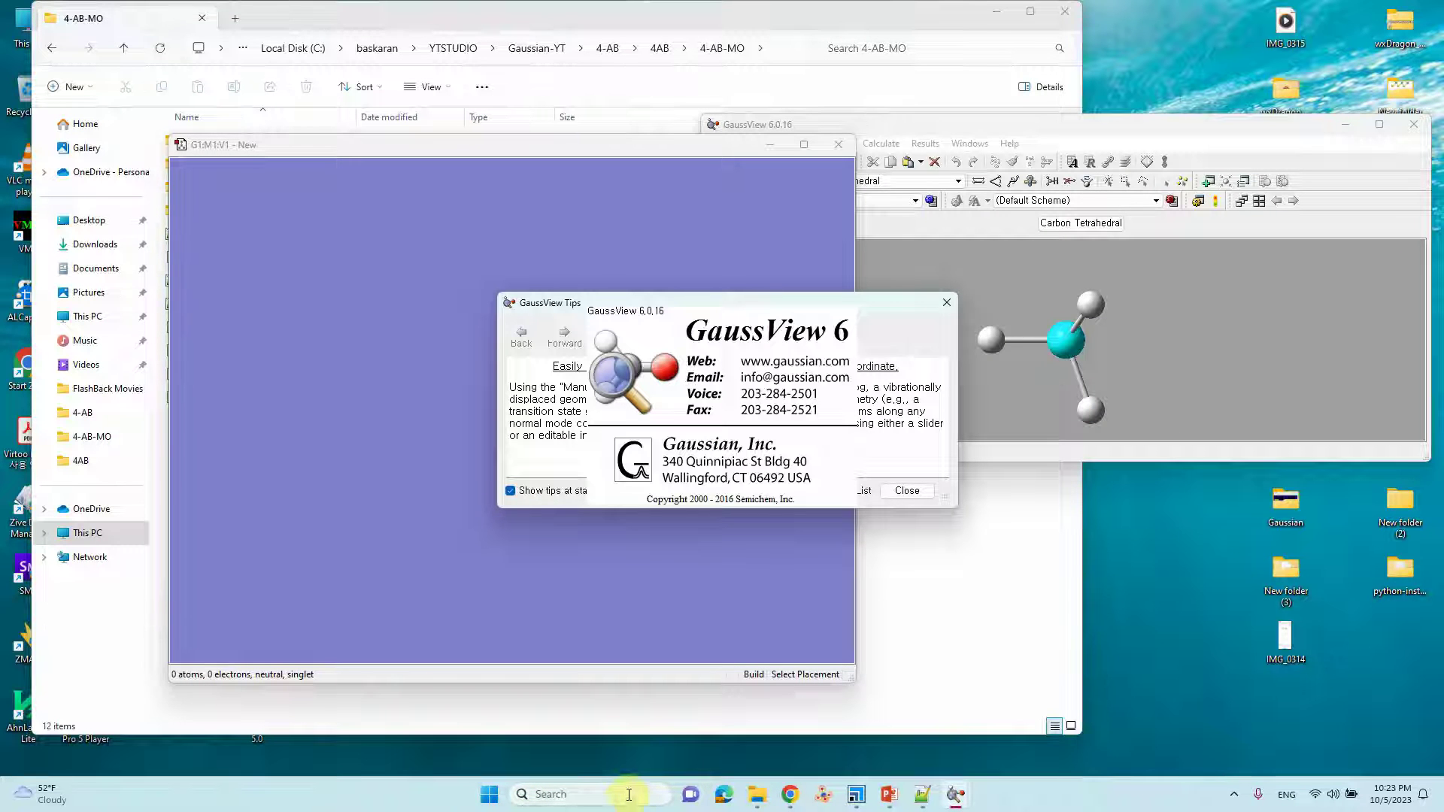
left_click(945, 304)
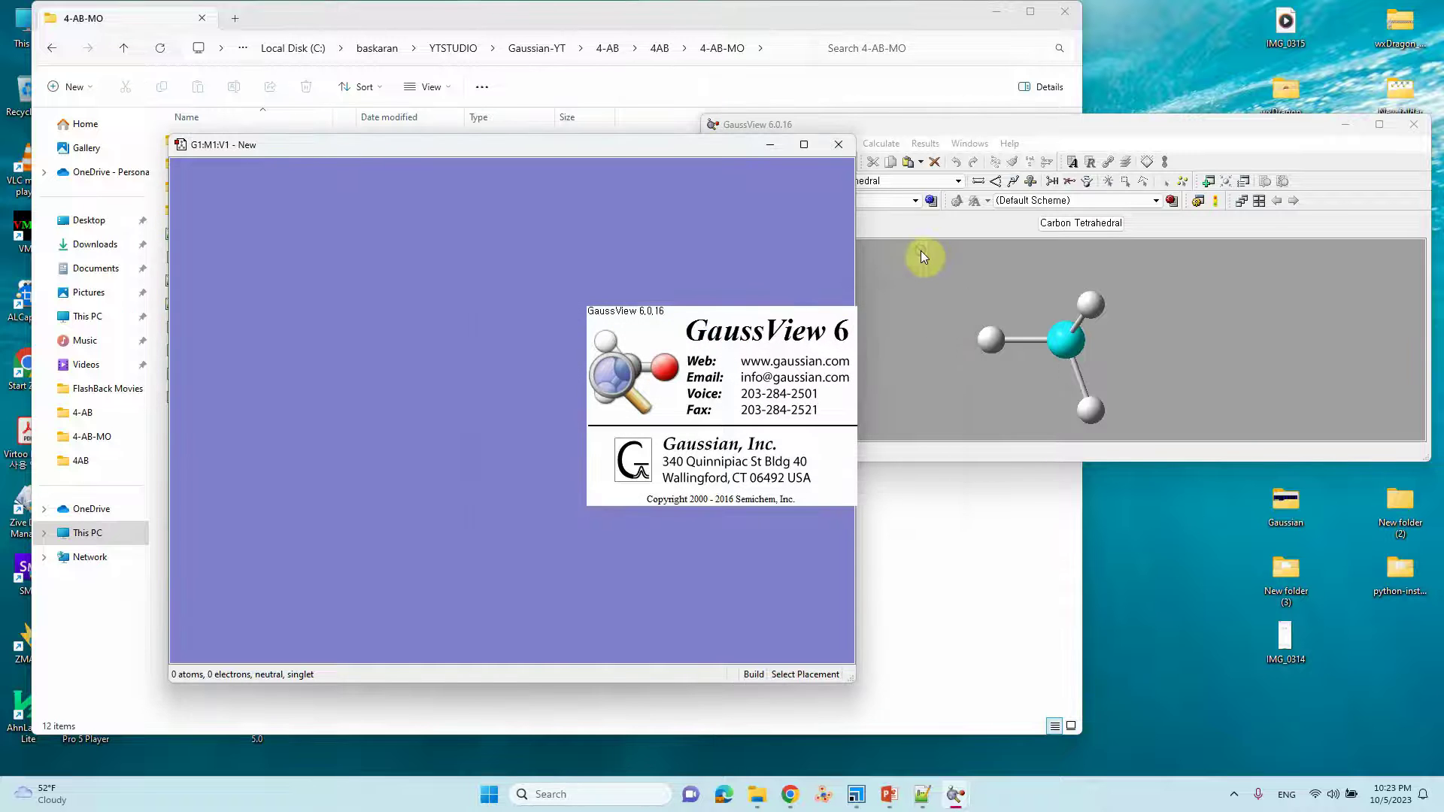
left_click(839, 144)
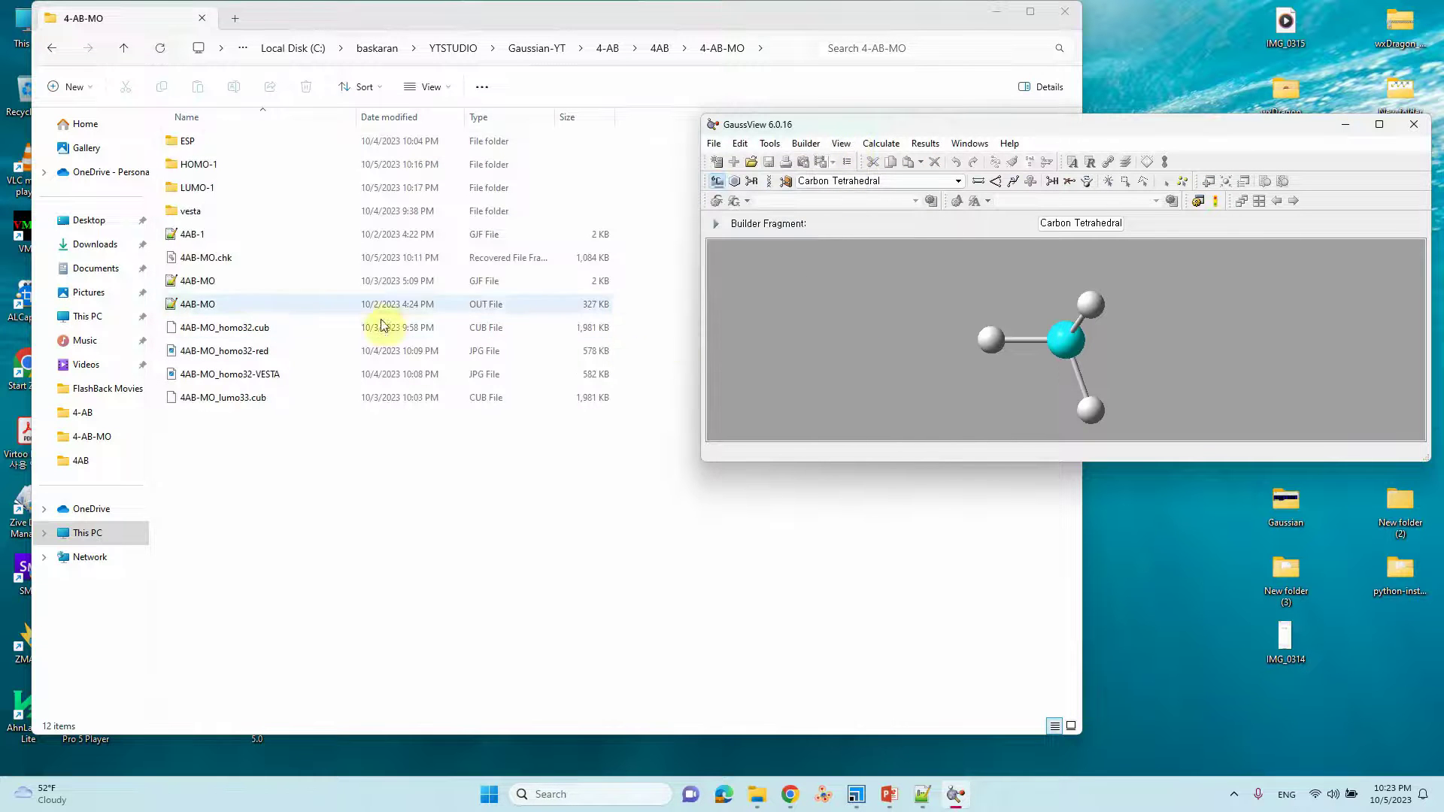
Step: Load 4AB-MO.chk into GaussView by dragging it in, and arrange the windows
left_click_drag(216, 258, 893, 301)
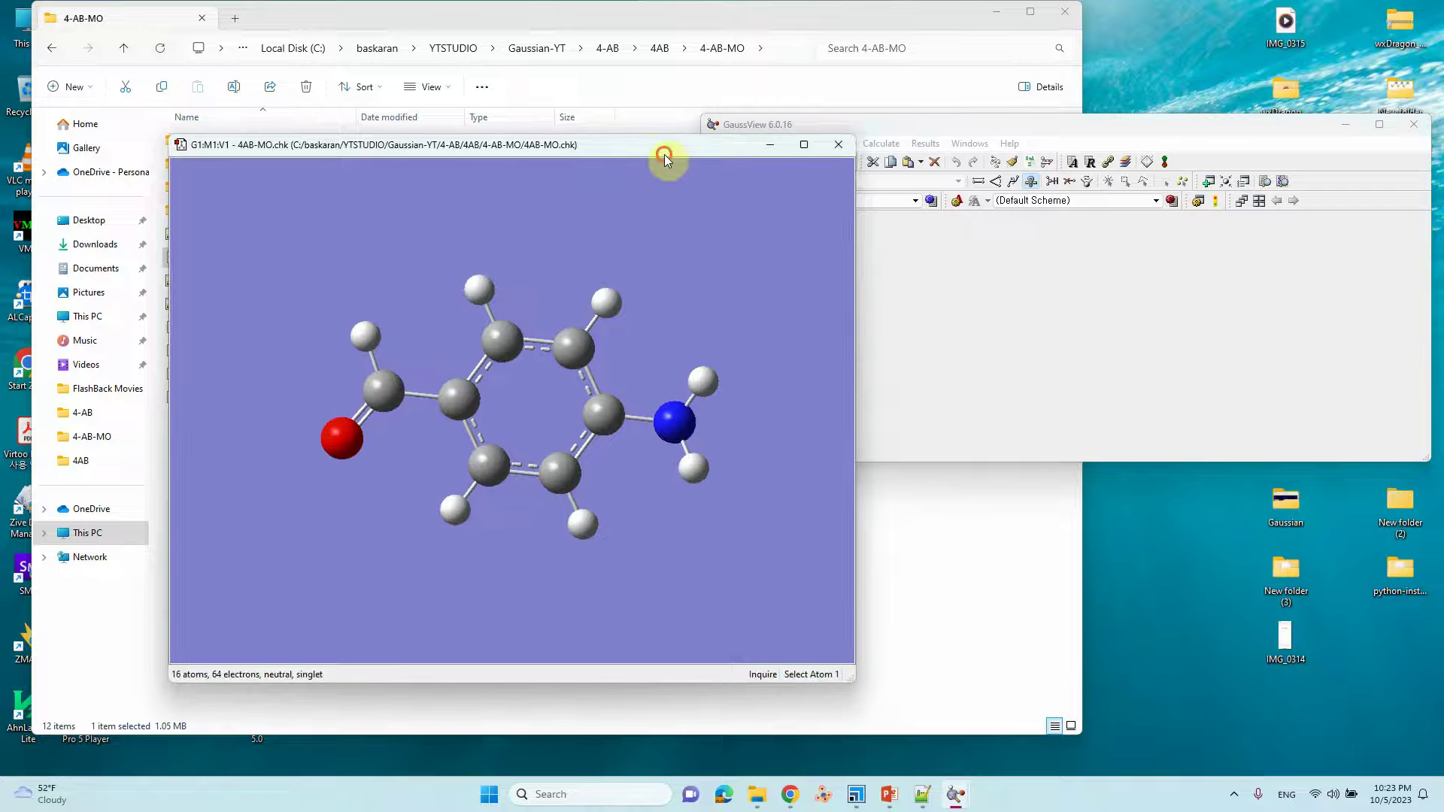
left_click_drag(665, 153, 545, 142)
left_click_drag(864, 134, 870, 102)
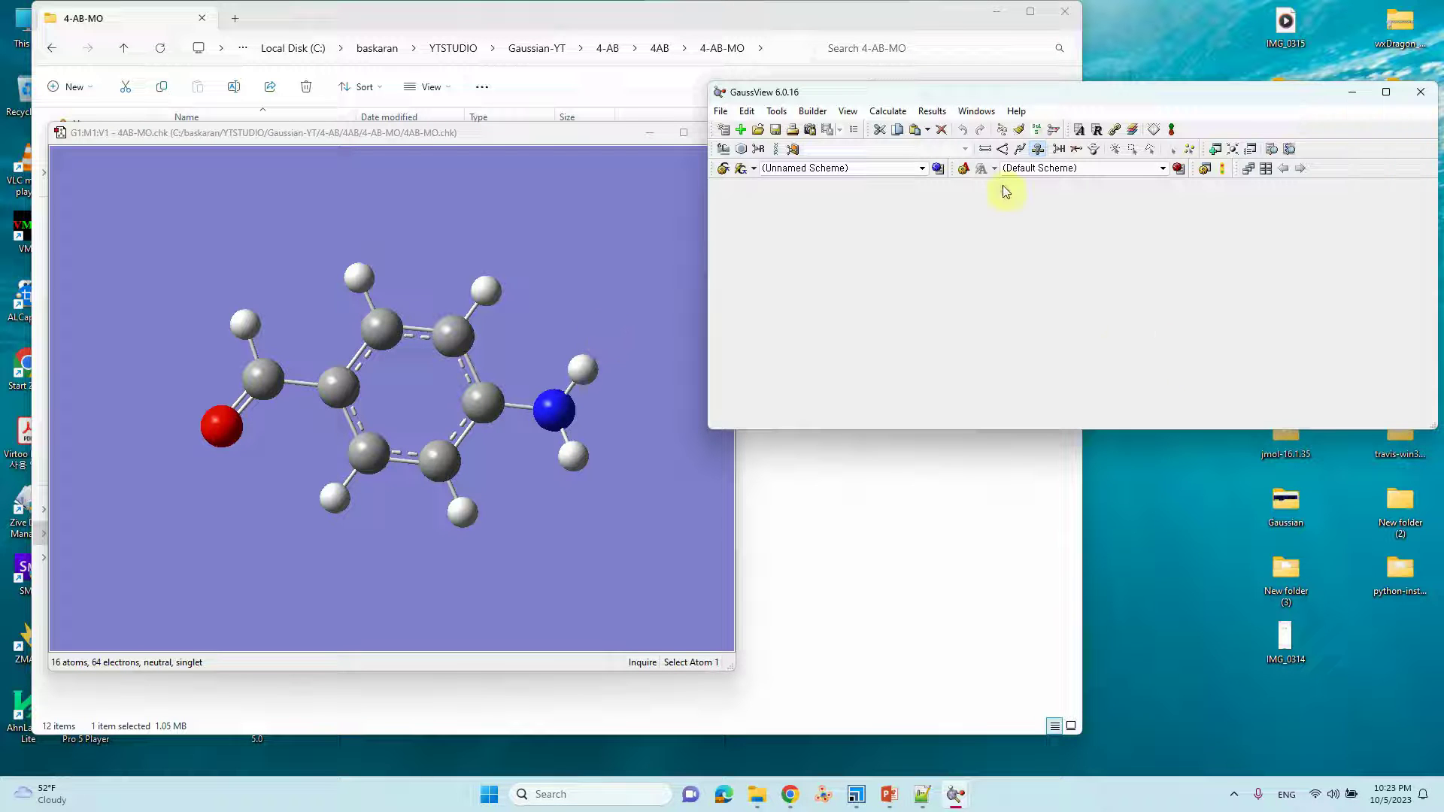
left_click(932, 111)
Step: Generate a Molecular Orbital cube for orbital 31 (Orbitals: Other) on the Coarse grid
left_click(970, 210)
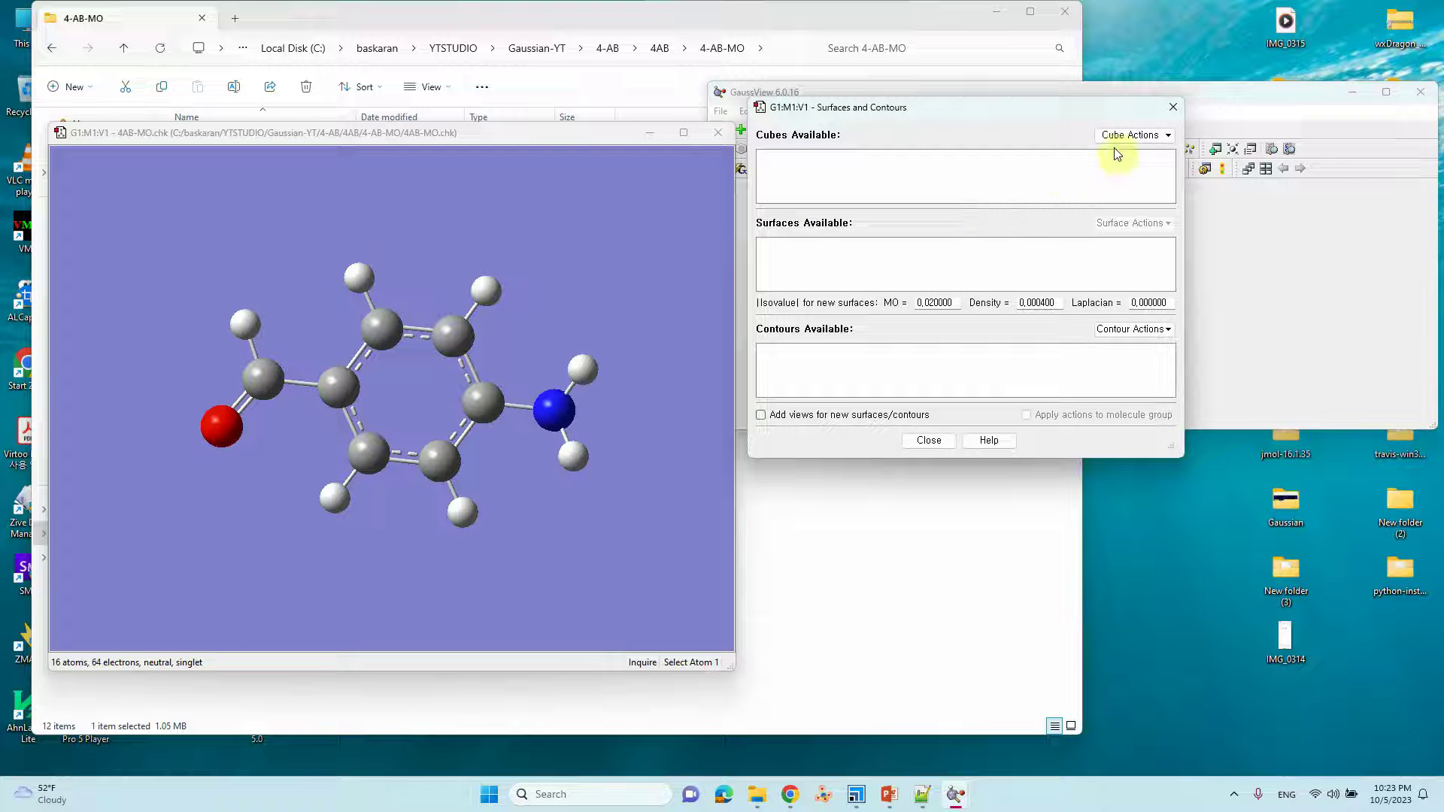
left_click(1132, 136)
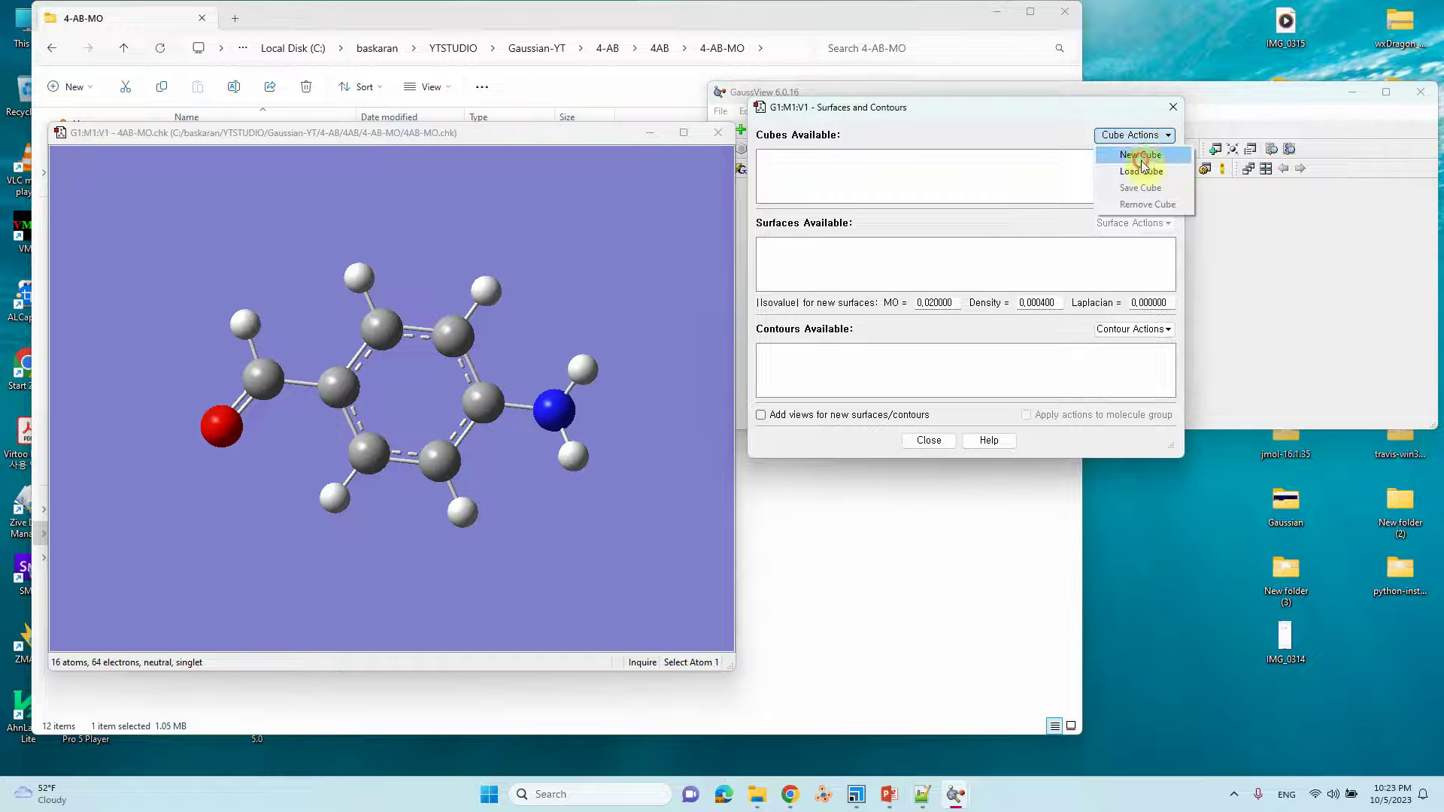
left_click(1140, 154)
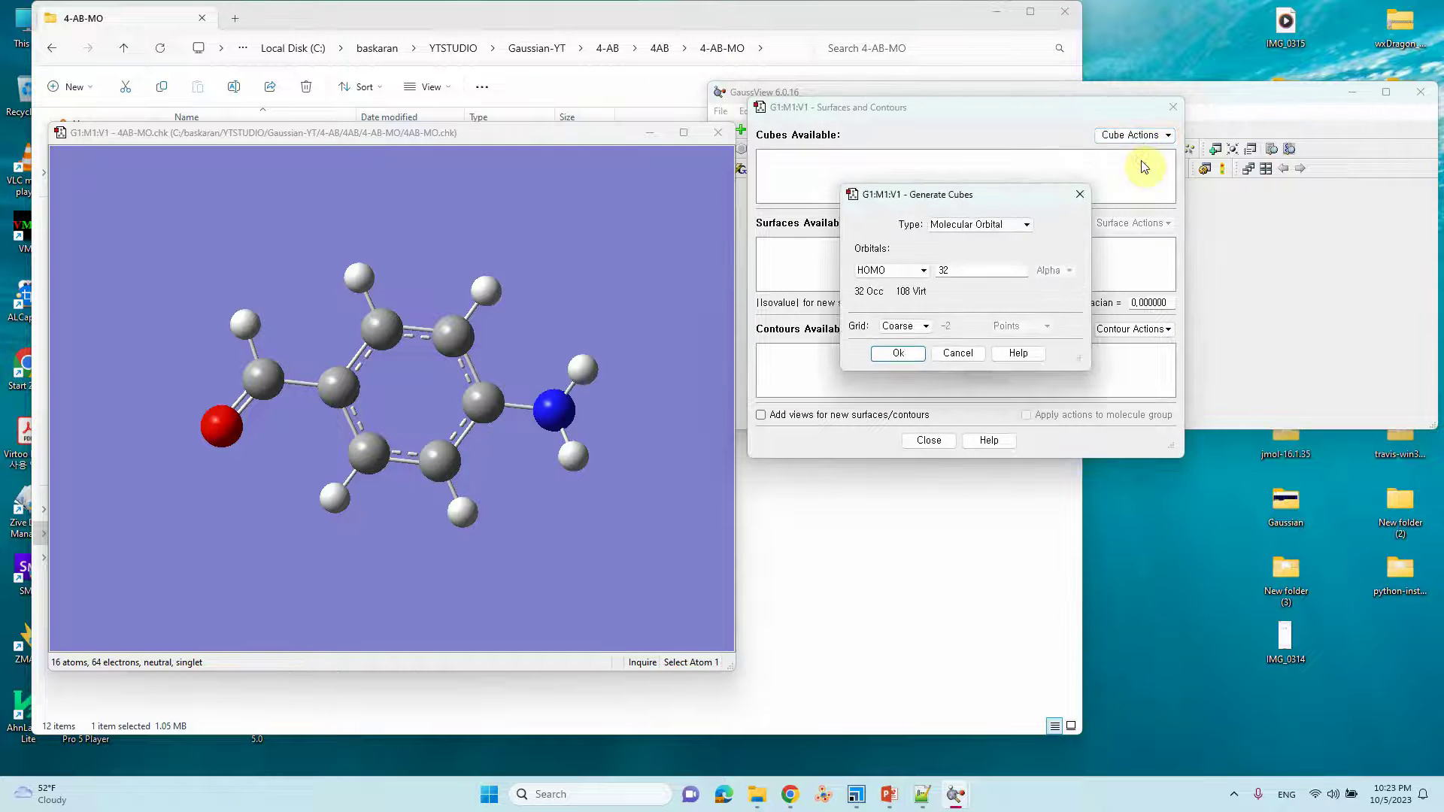
left_click(1010, 225)
left_click(1010, 236)
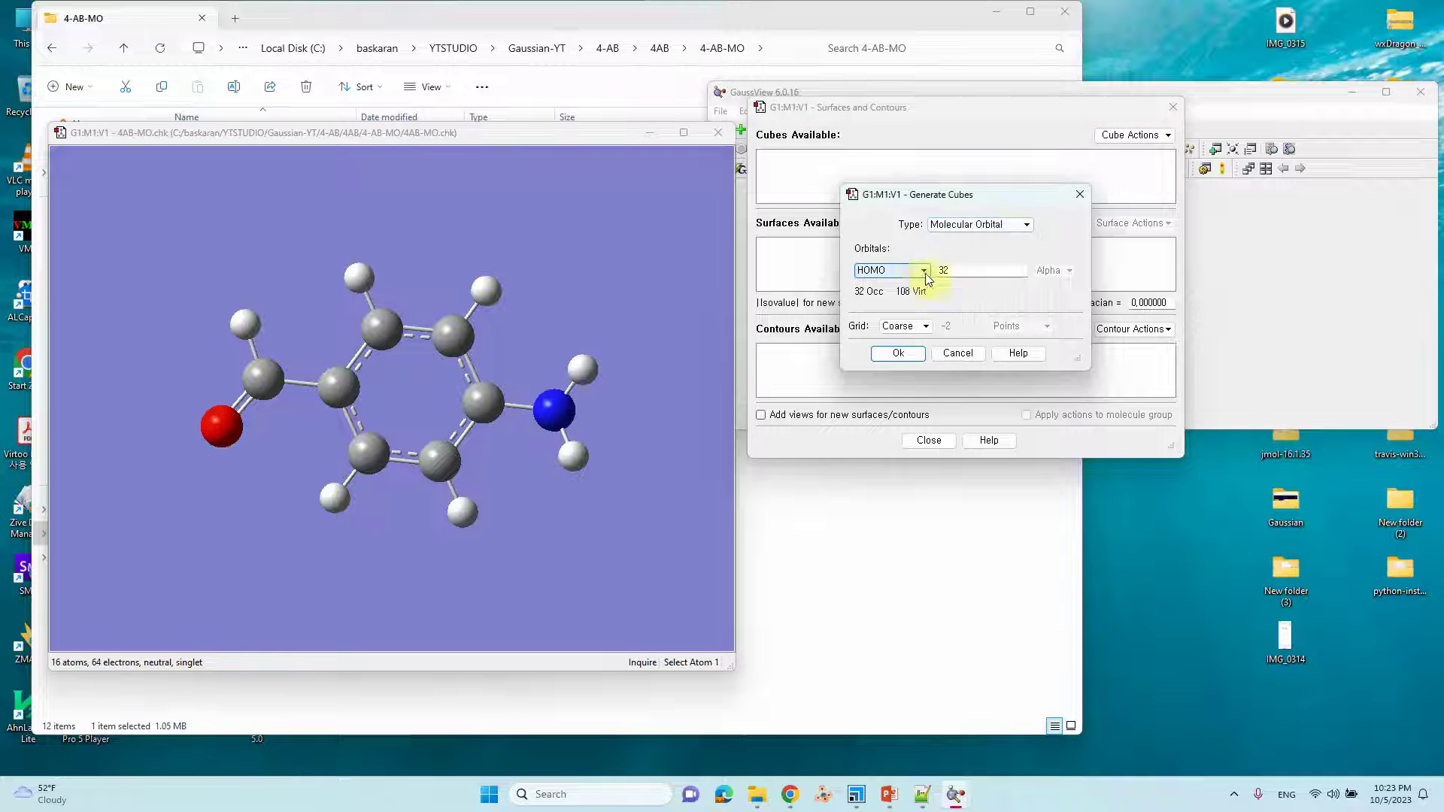
left_click(951, 271)
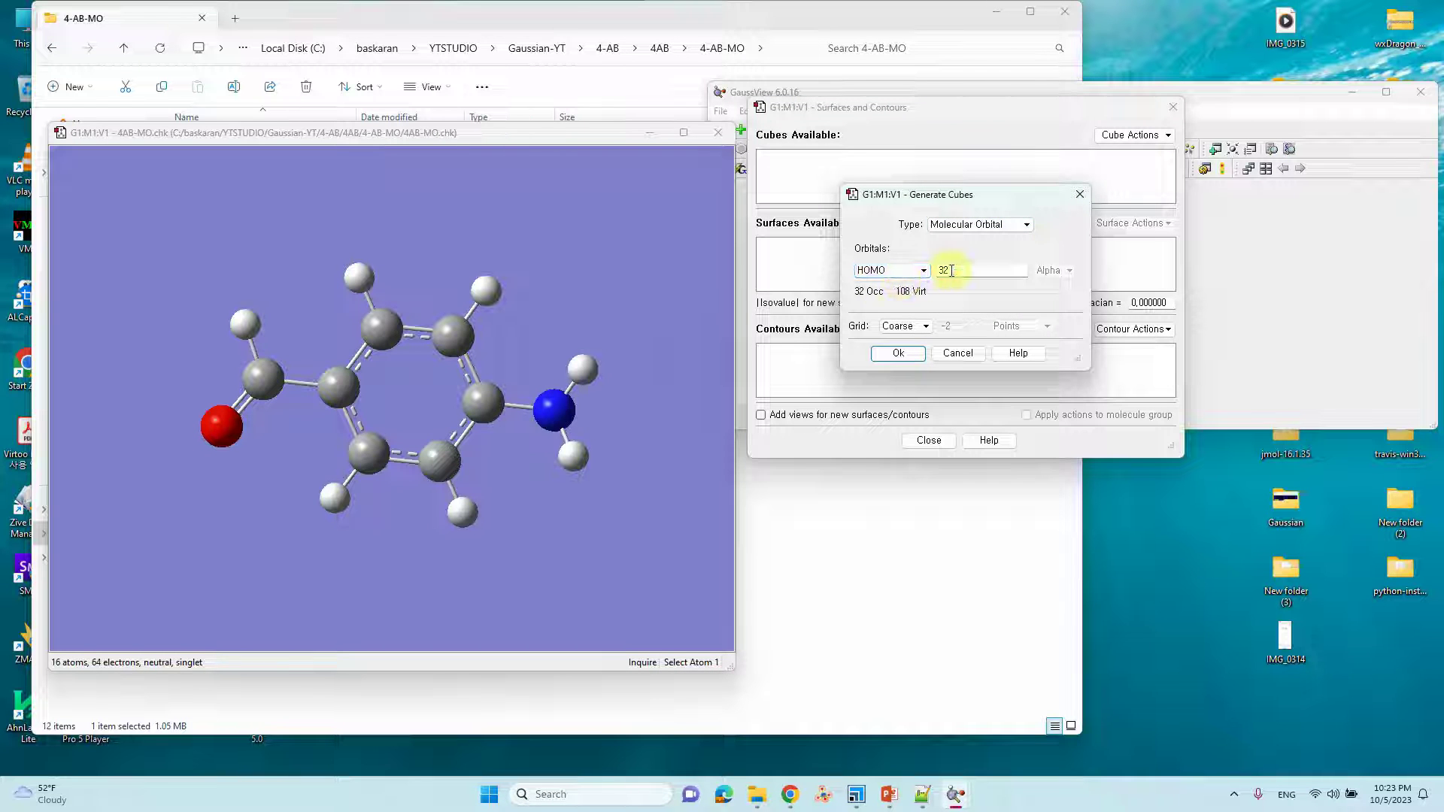
left_click(882, 276)
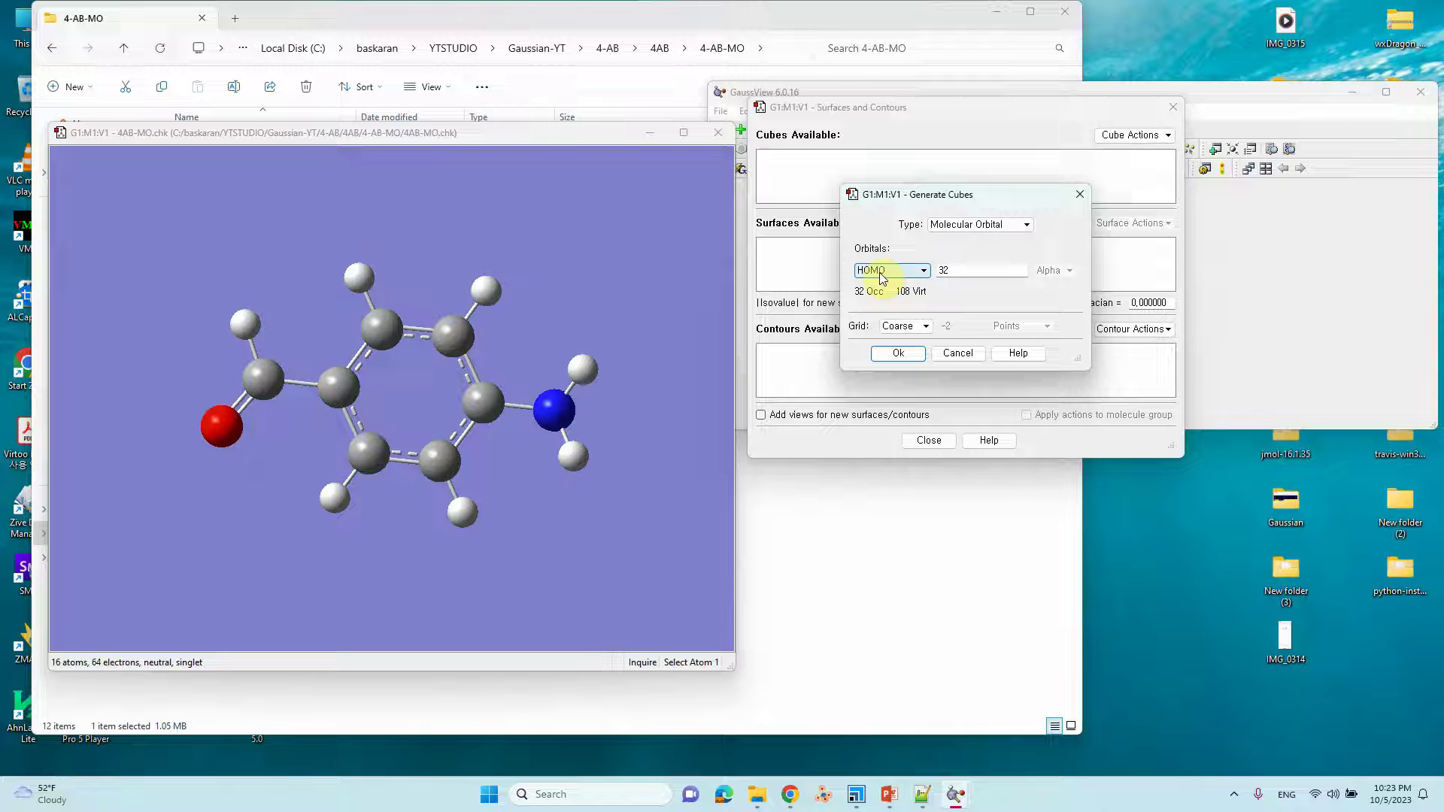
left_click(883, 273)
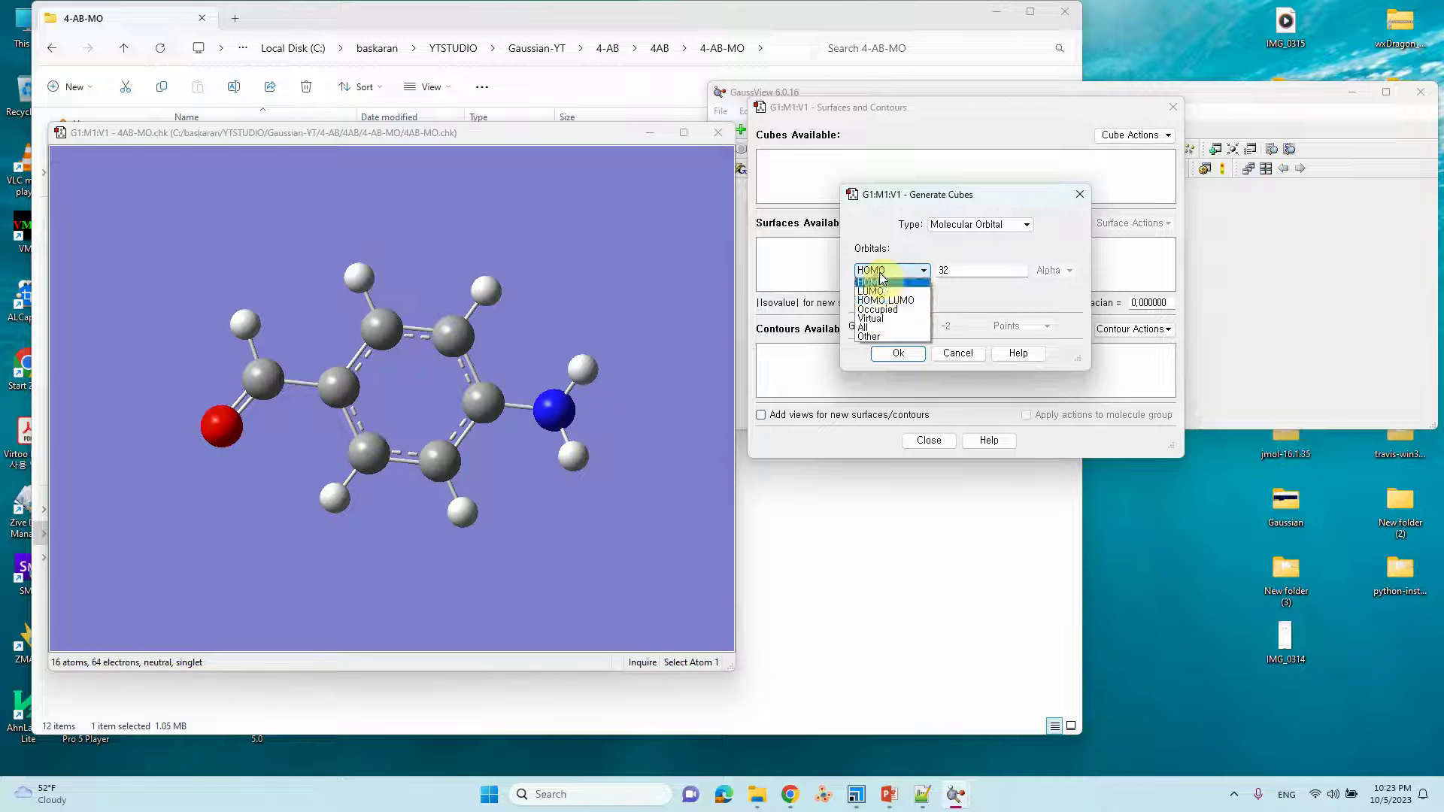
left_click(889, 335)
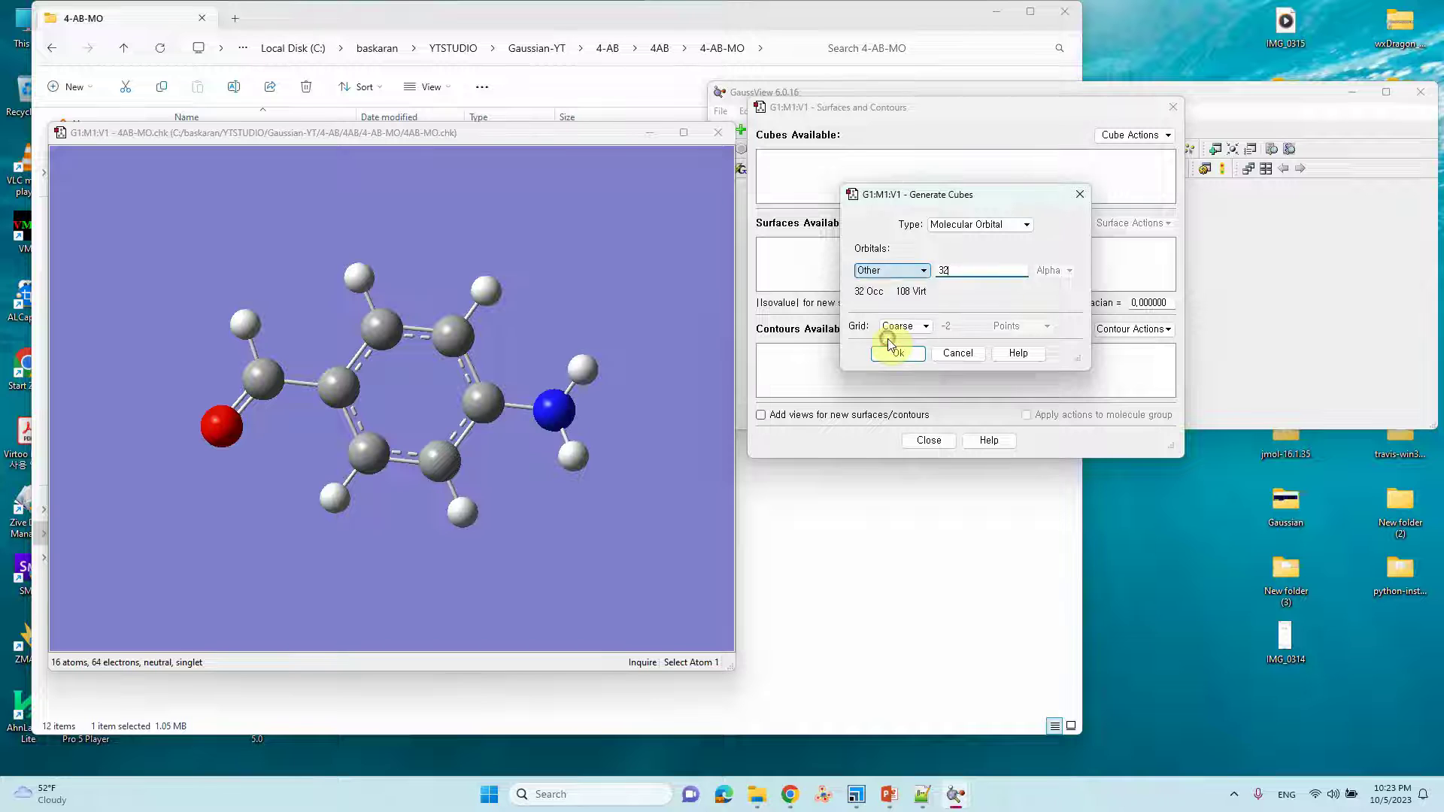
left_click(953, 273)
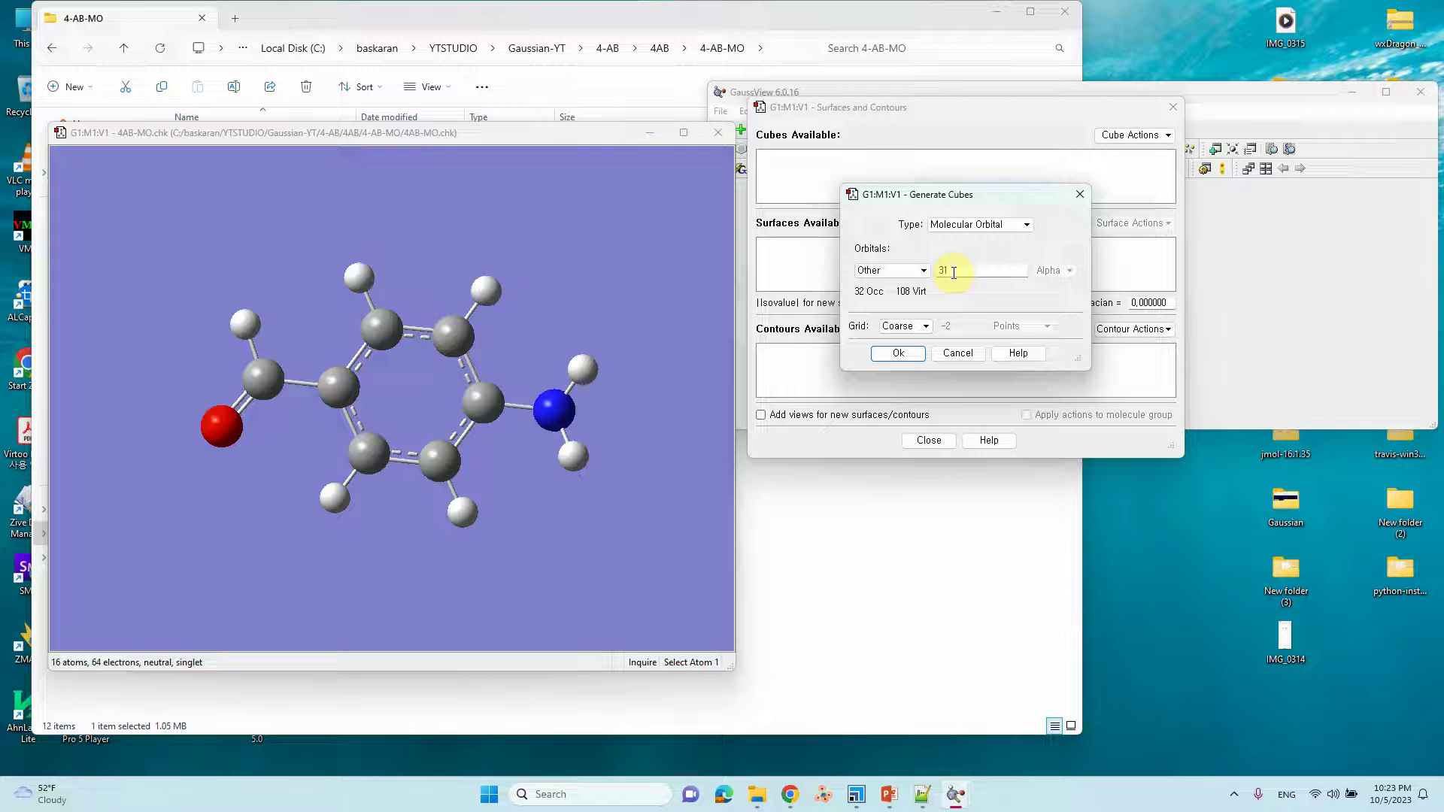
left_click(902, 353)
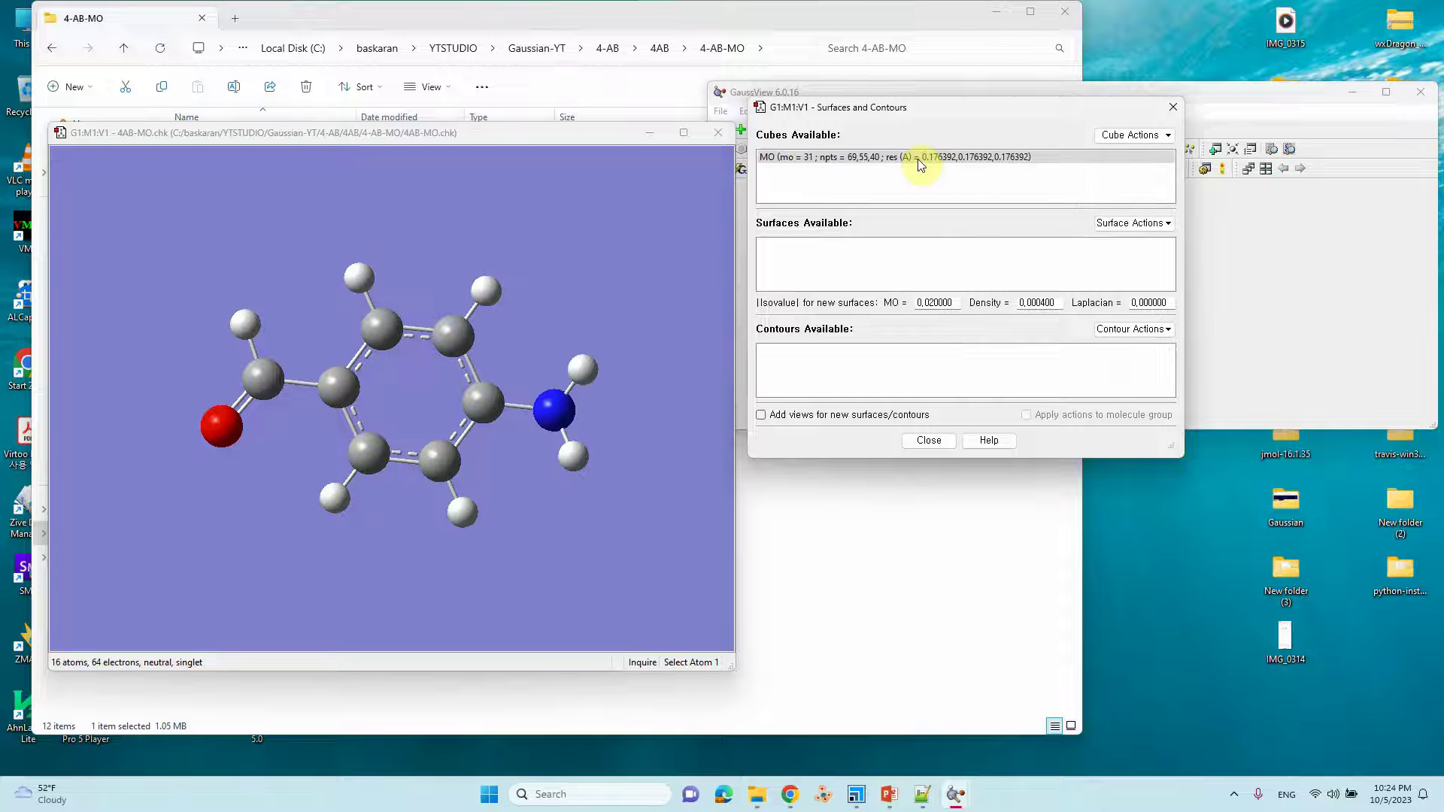
Step: Select the MO 31 cube and create its surface at the default isovalue
left_click(890, 156)
left_click(1132, 222)
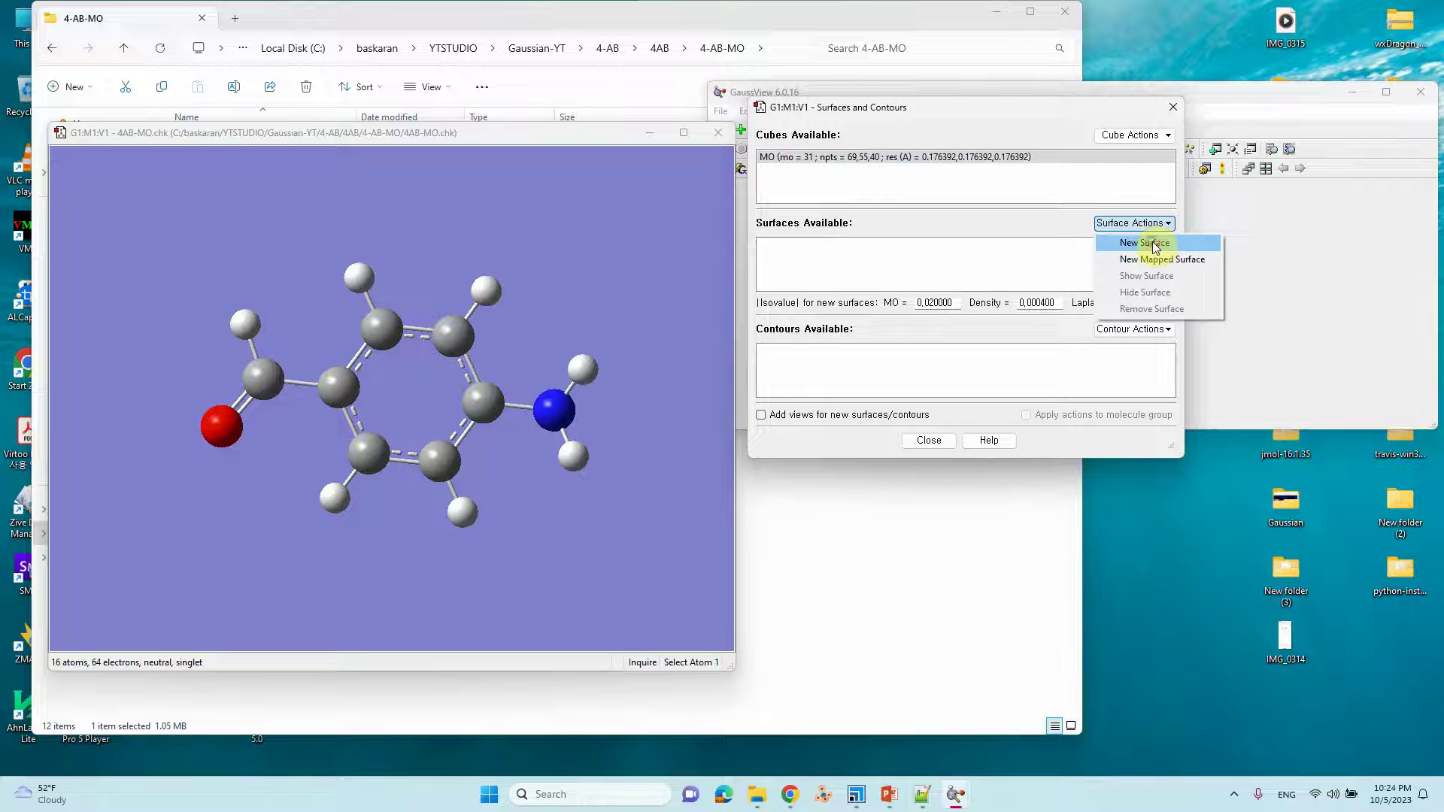
left_click(1144, 242)
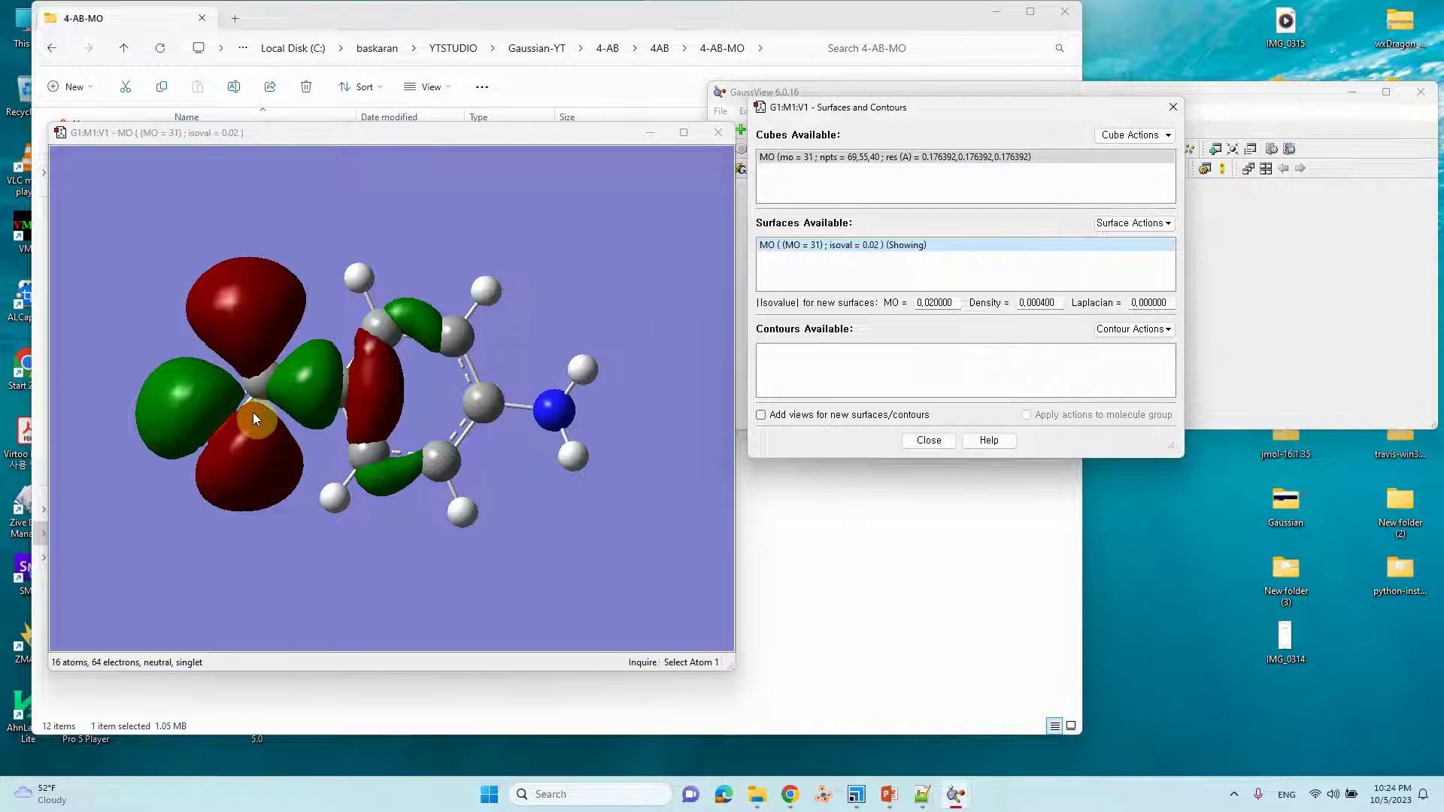
Step: Remove that surface and recreate it with MO isovalue 0.05
left_click(1164, 223)
left_click(1152, 308)
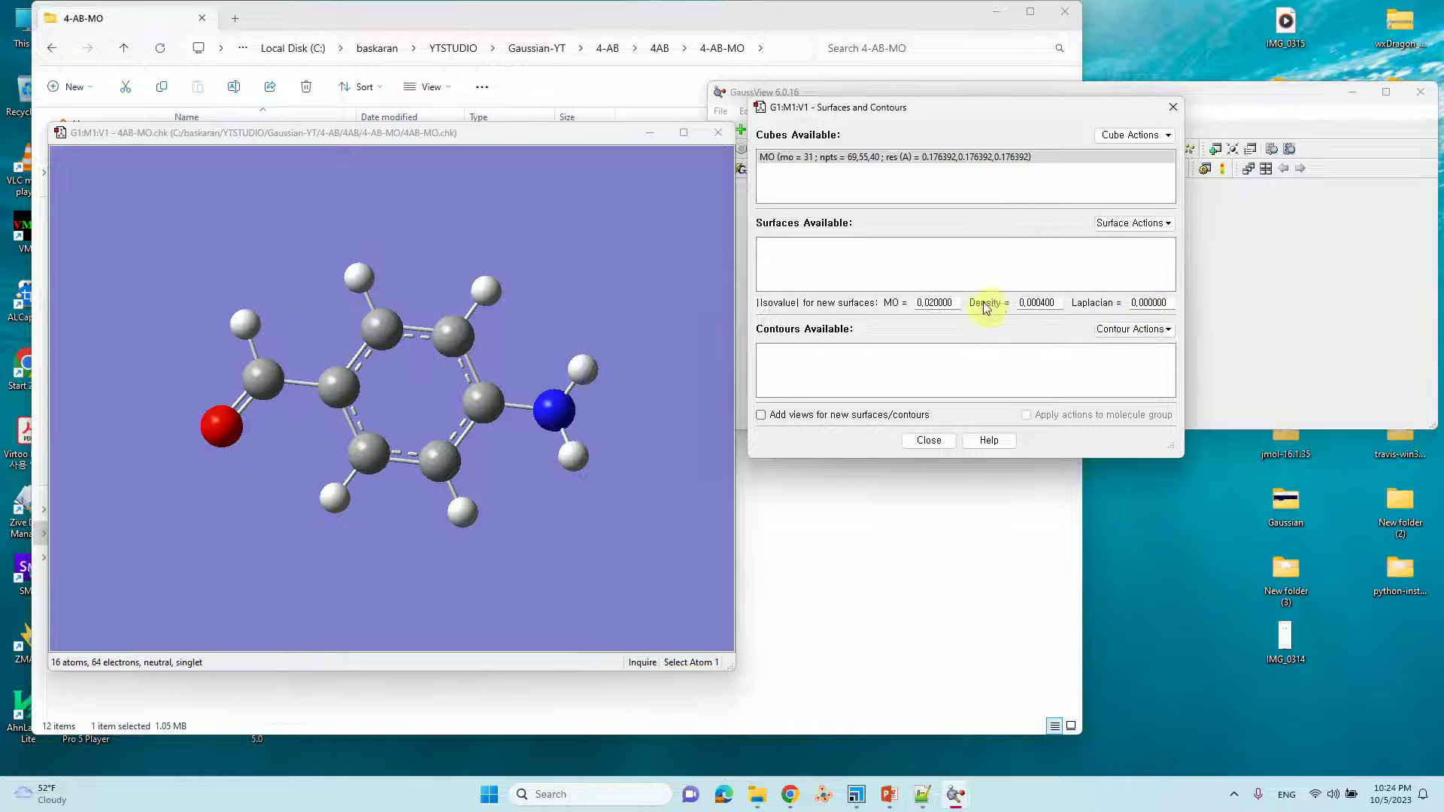
left_click(958, 300)
key("Left")
key("Left")
key("Left")
key("Left")
key("shift+Left")
left_click(1132, 223)
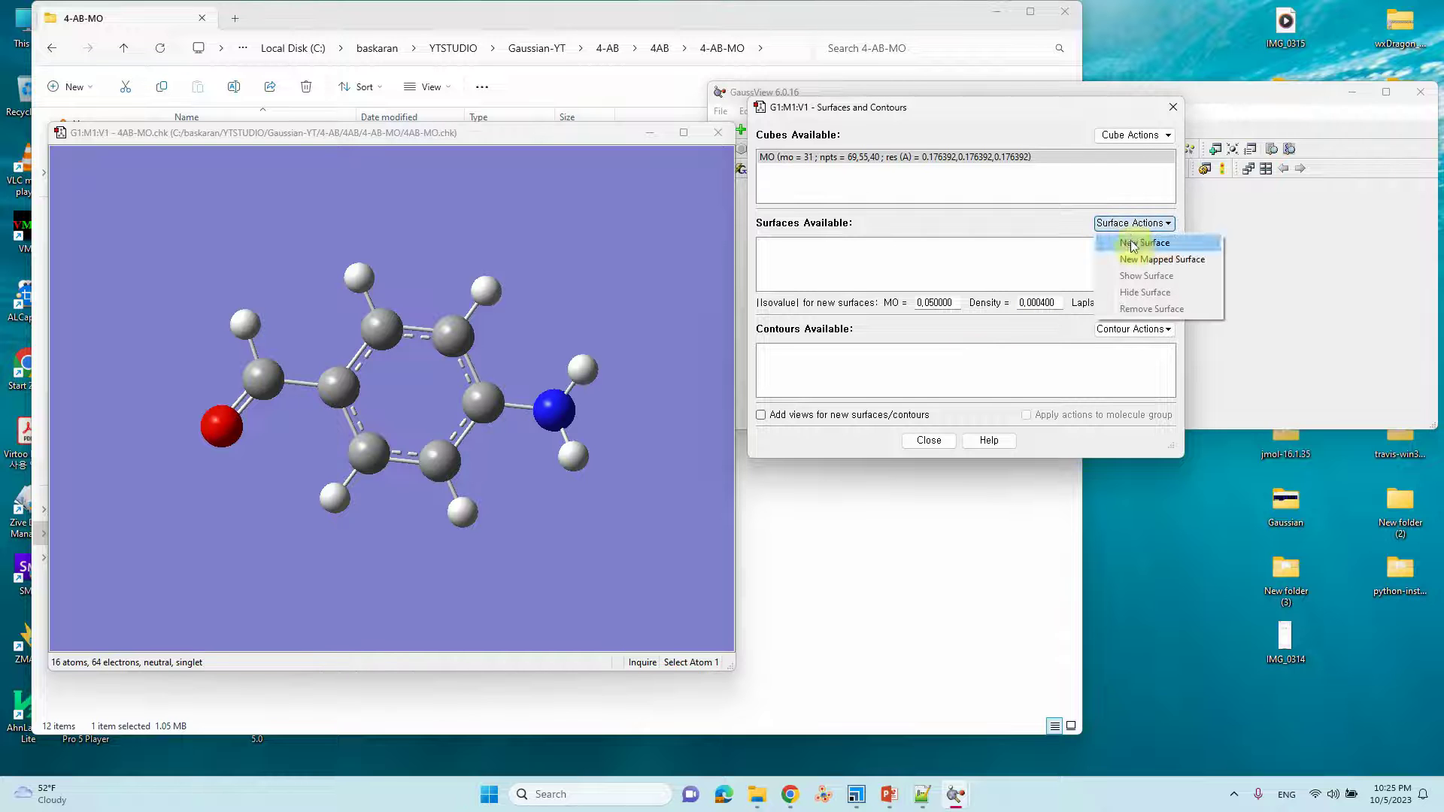
left_click(1130, 241)
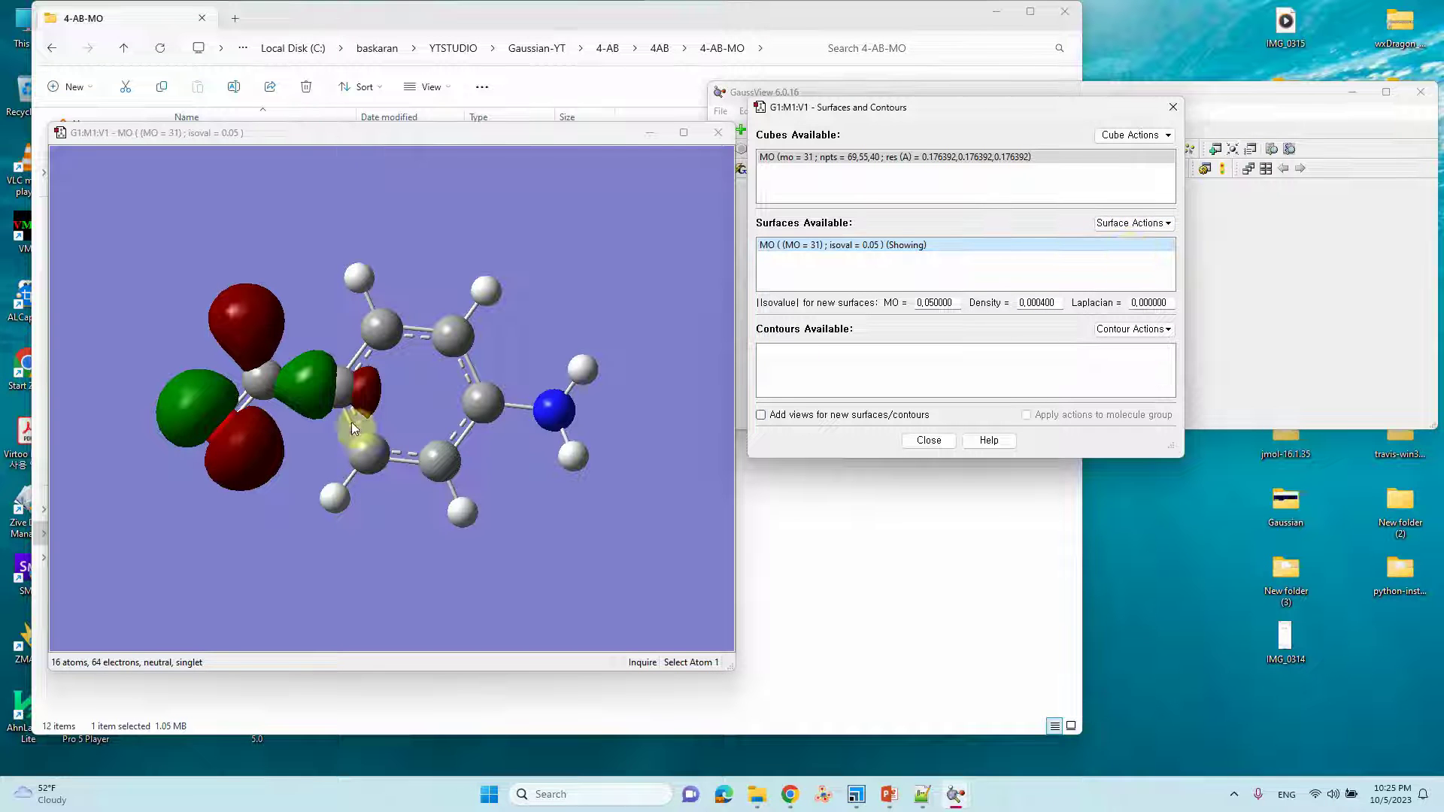
left_click(1261, 293)
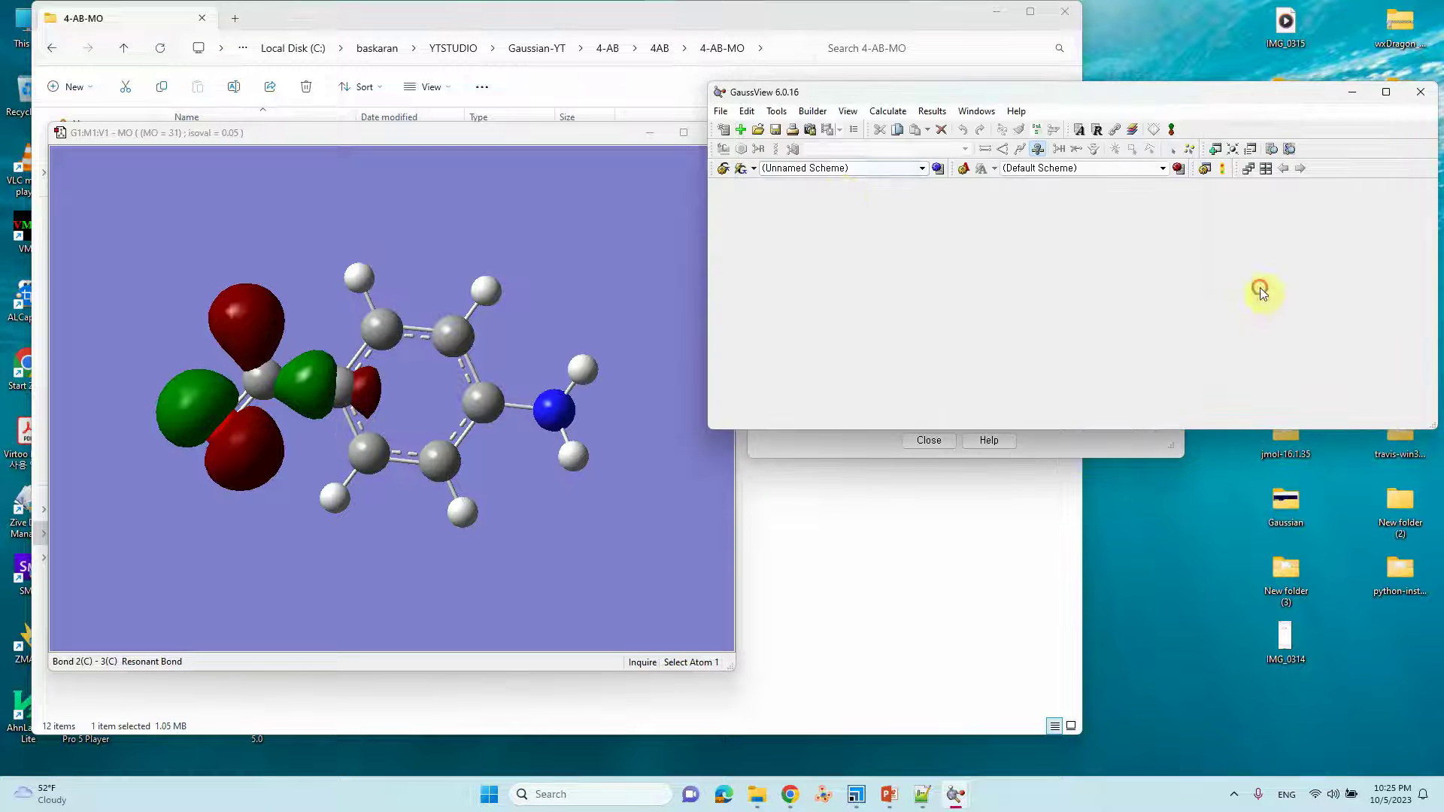
Step: Start Save Image, clear the stray file name, and set the file type to JPEG
left_click(720, 111)
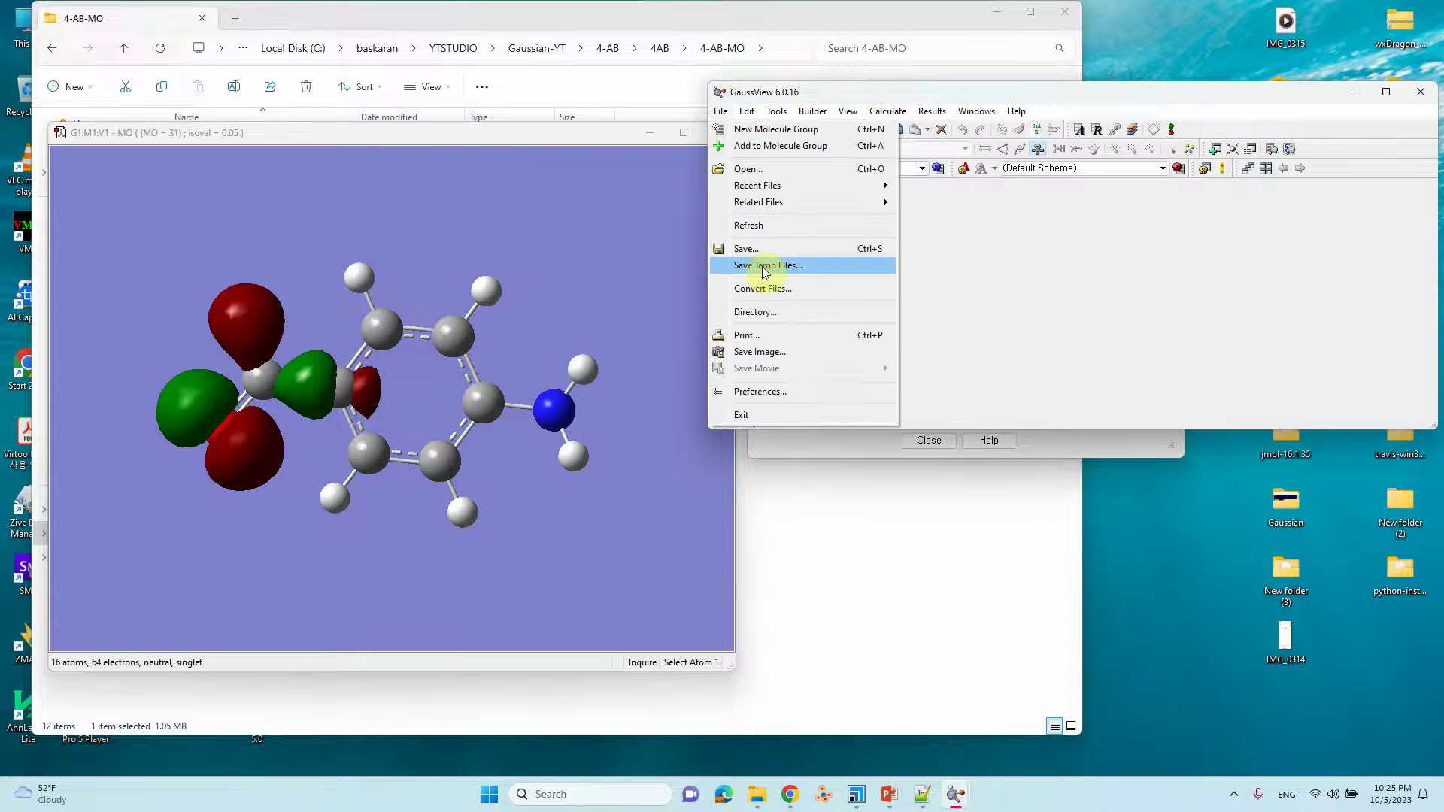
left_click(759, 351)
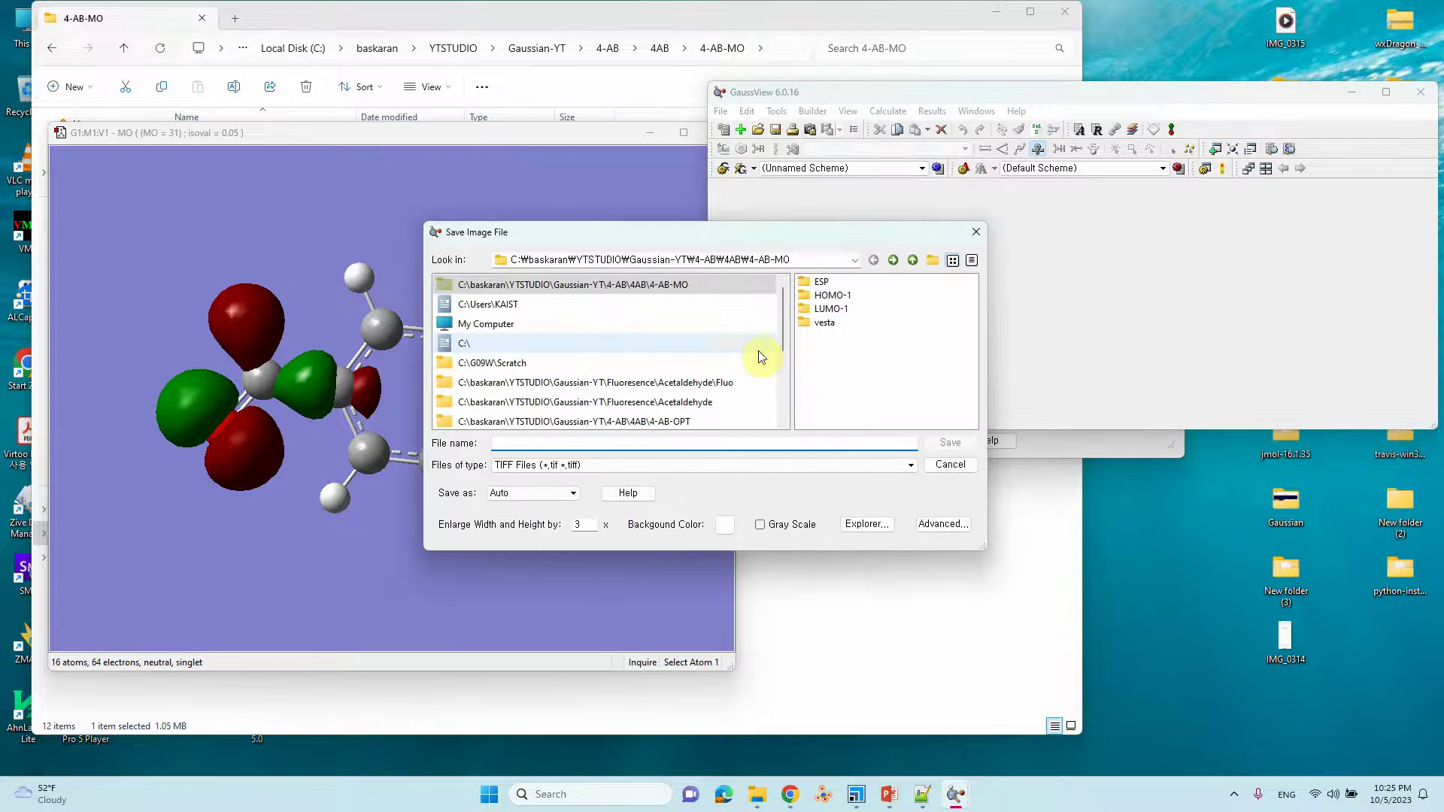
left_click(924, 258)
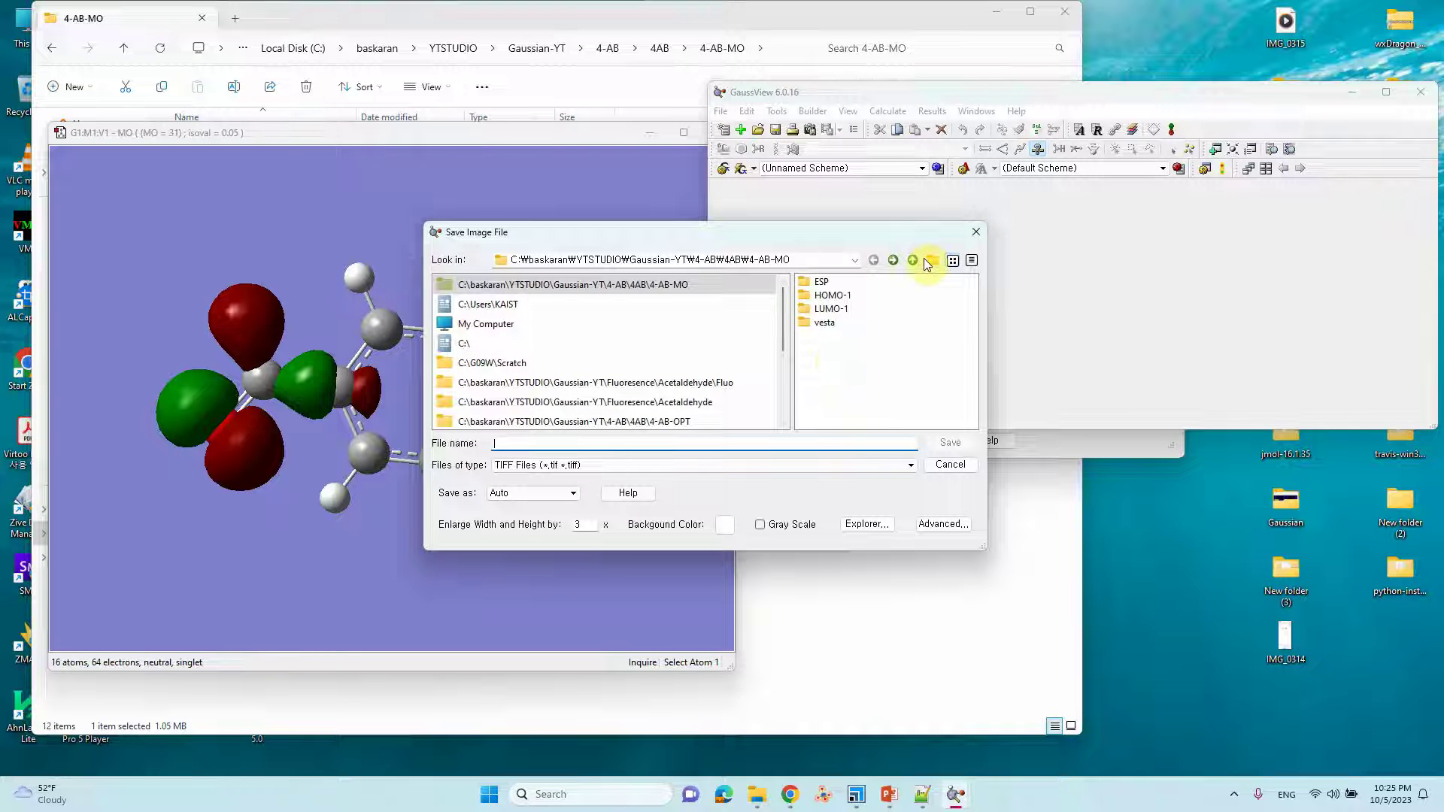
type("11")
double_click(483, 450)
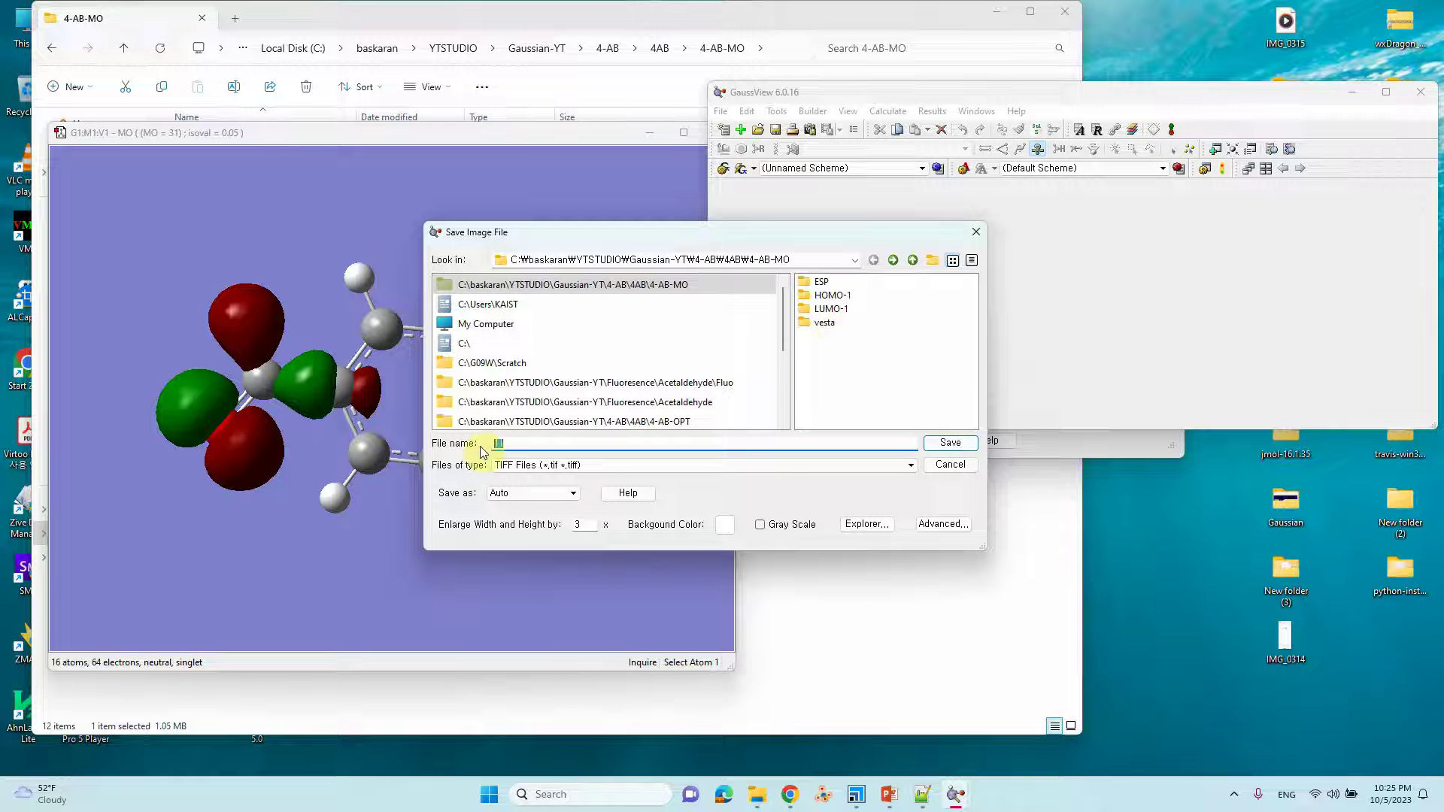
key("BackSpace")
left_click(554, 465)
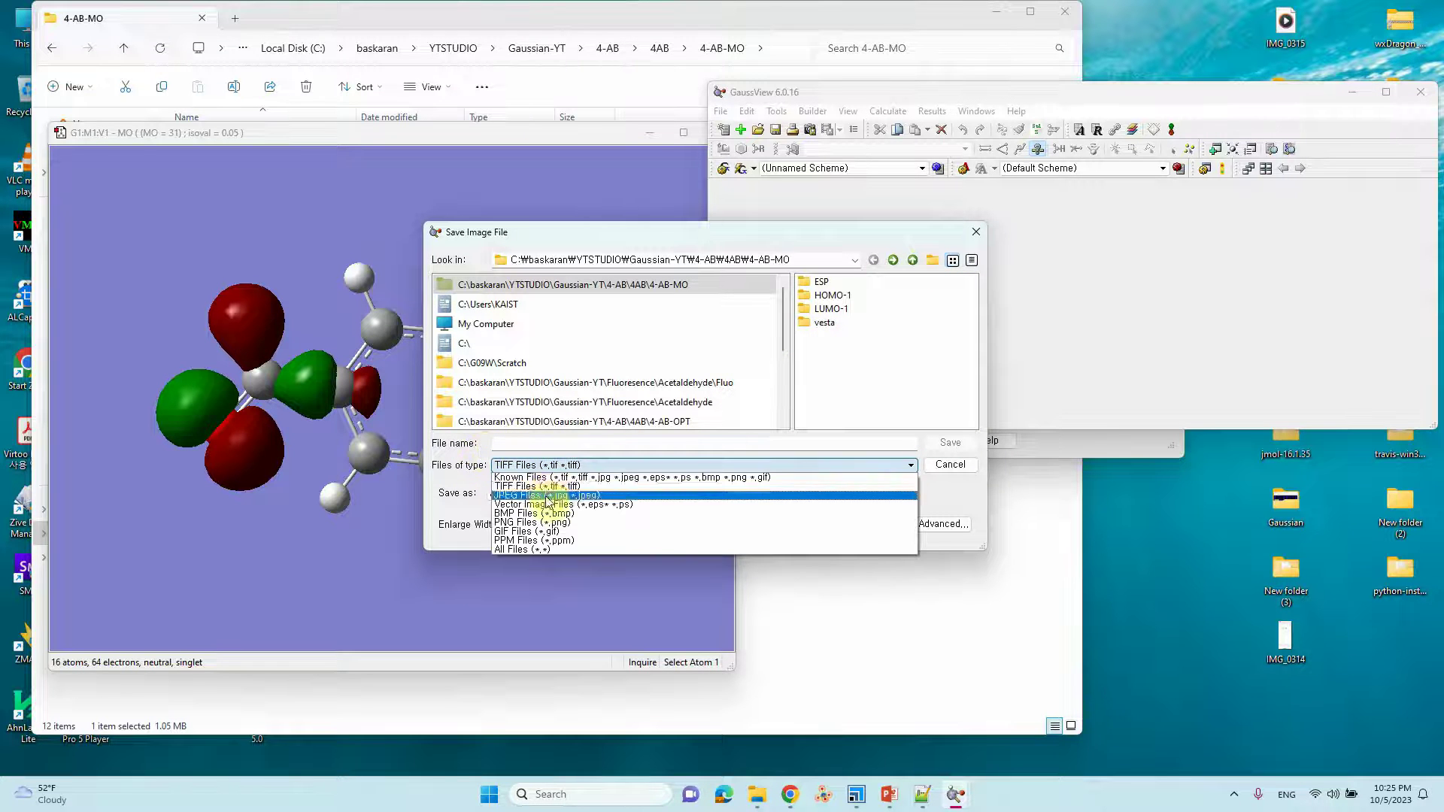
left_click(547, 496)
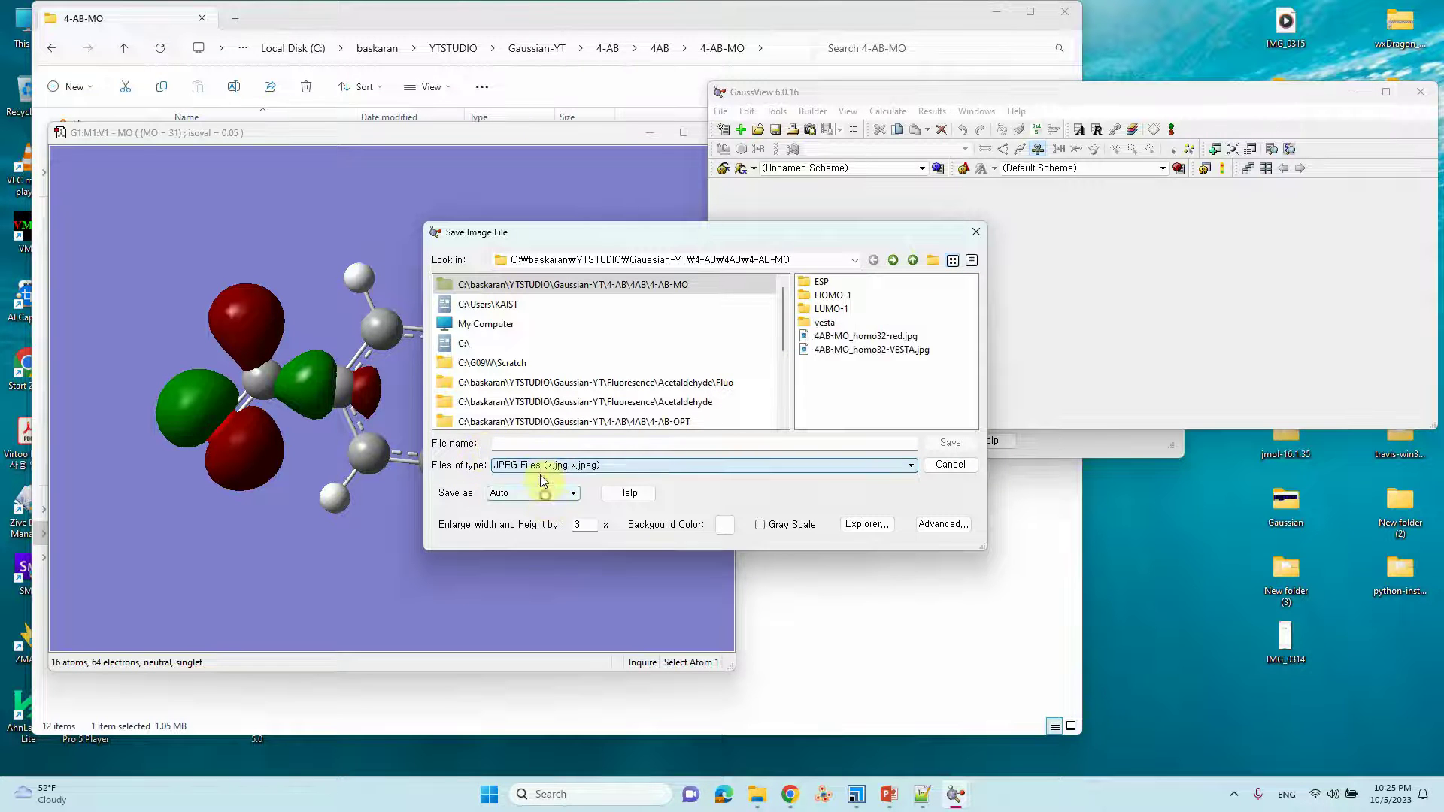
Step: Create a new H-1 folder and save the image there as H-1
left_click(934, 260)
type("H")
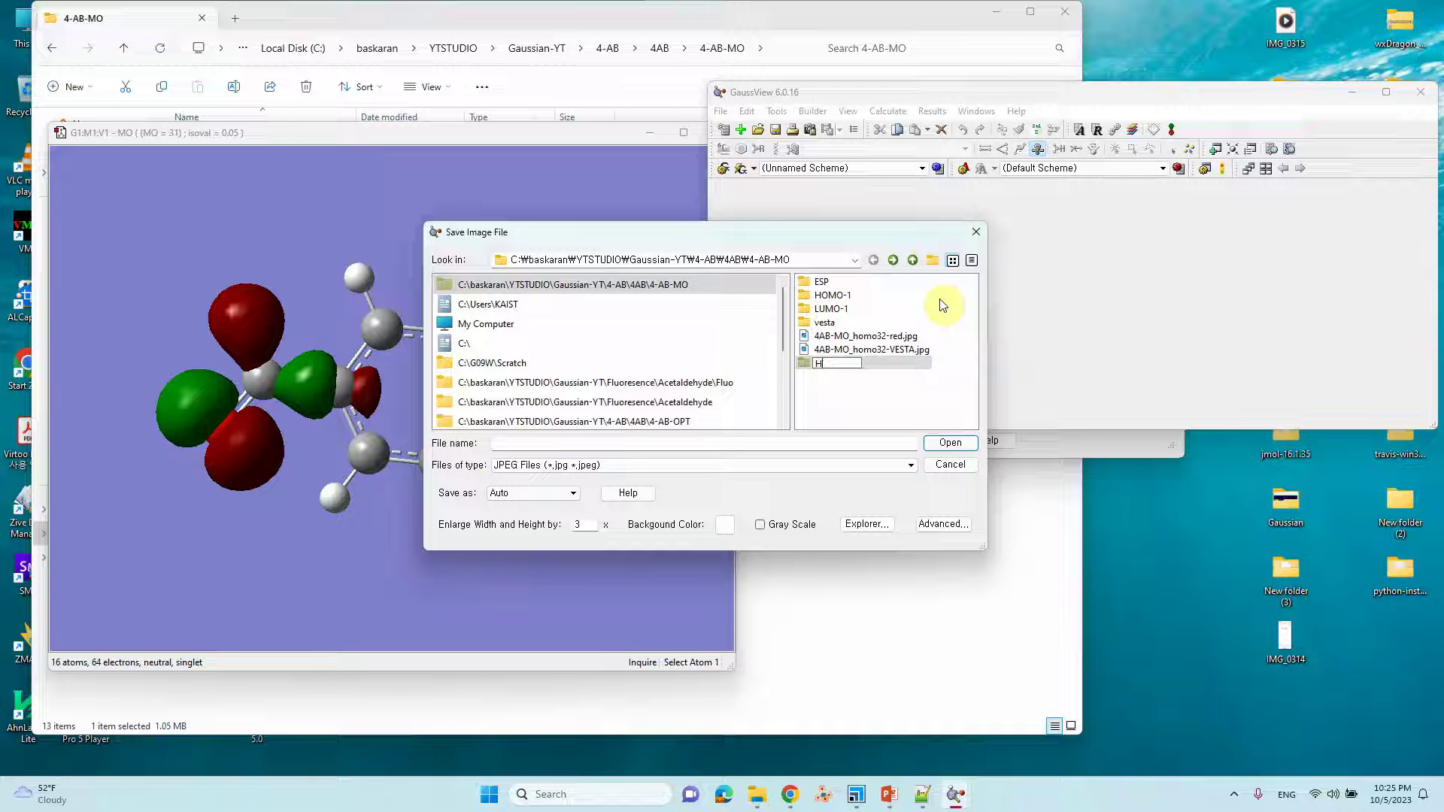
type("-1")
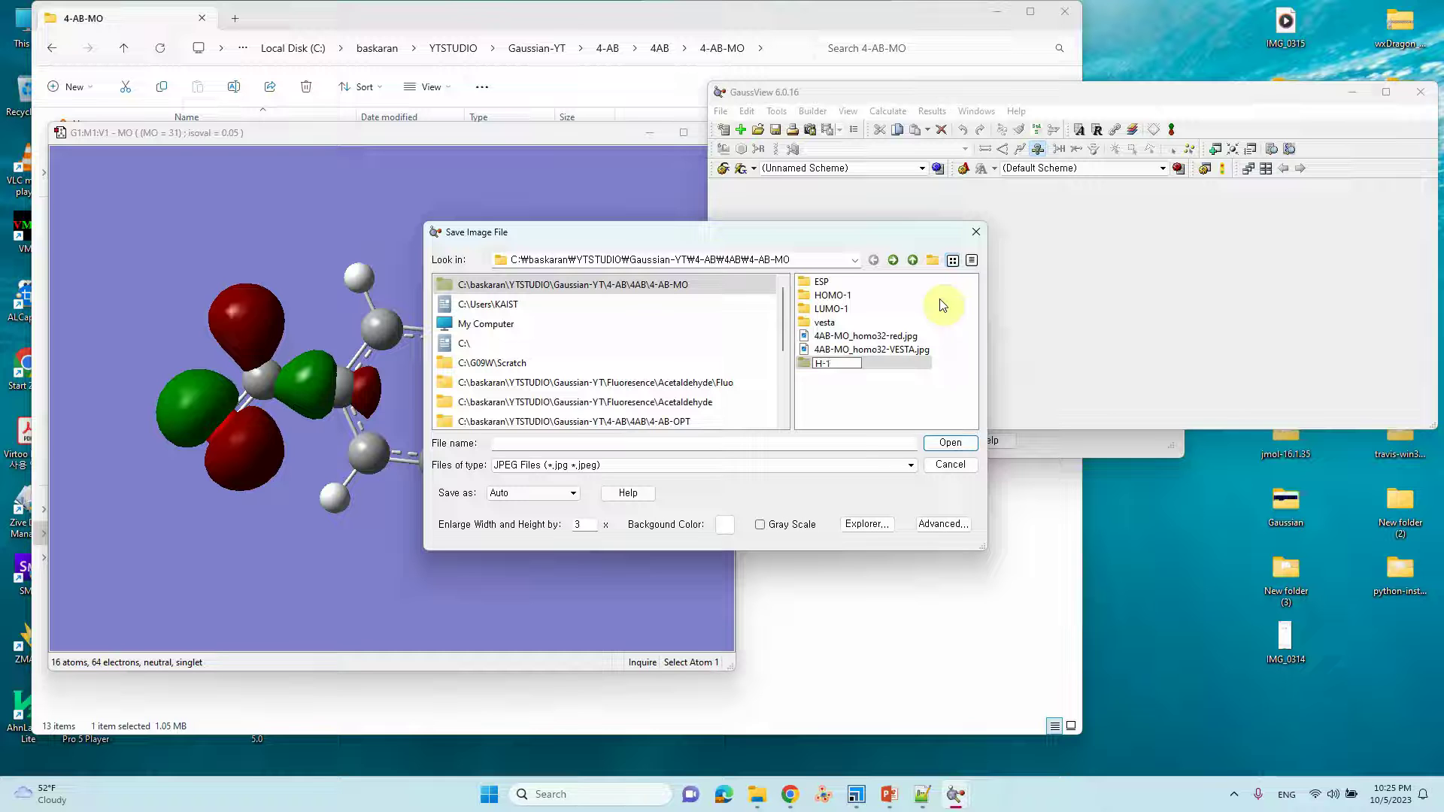
key("Return")
double_click(819, 364)
left_click(543, 446)
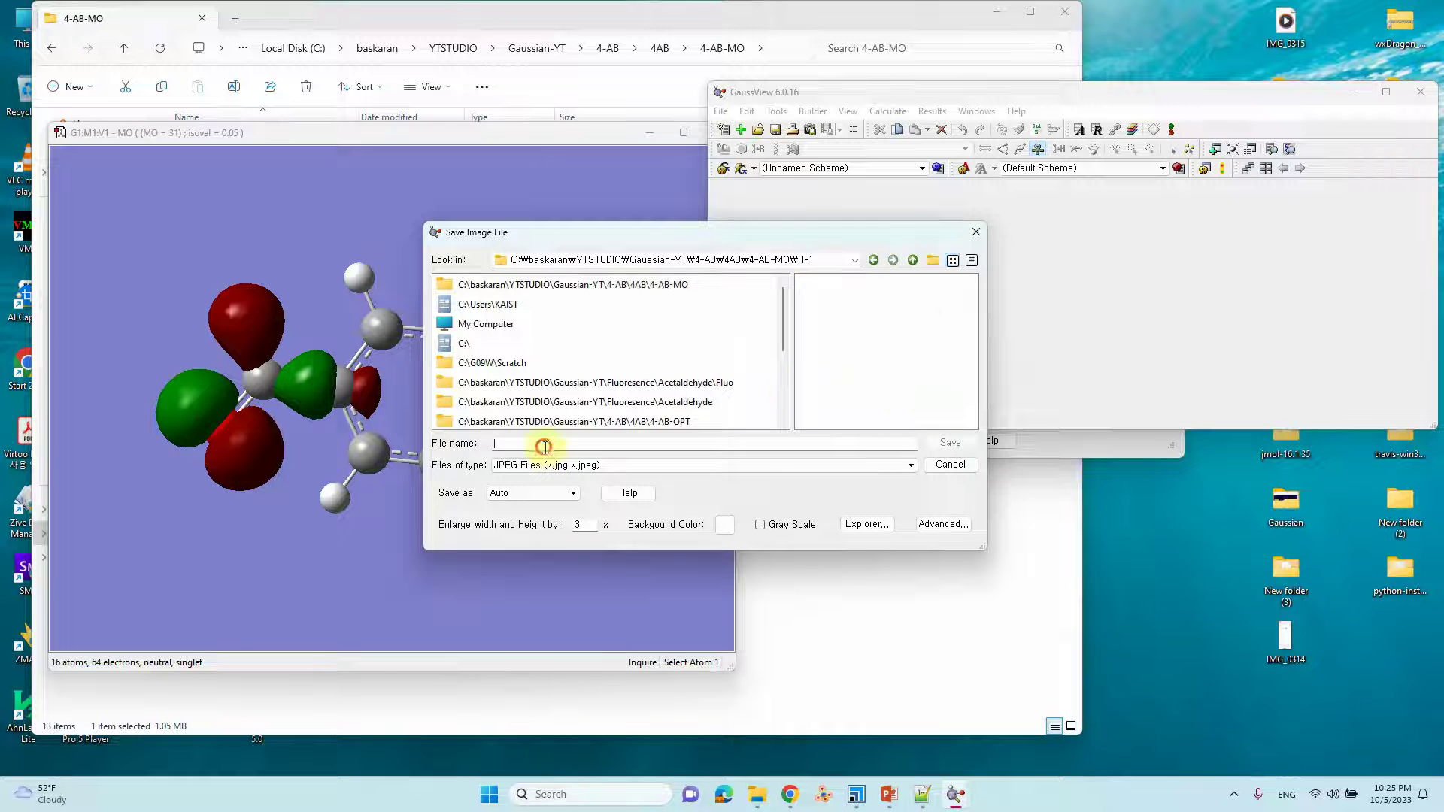
type("H-1")
left_click(950, 445)
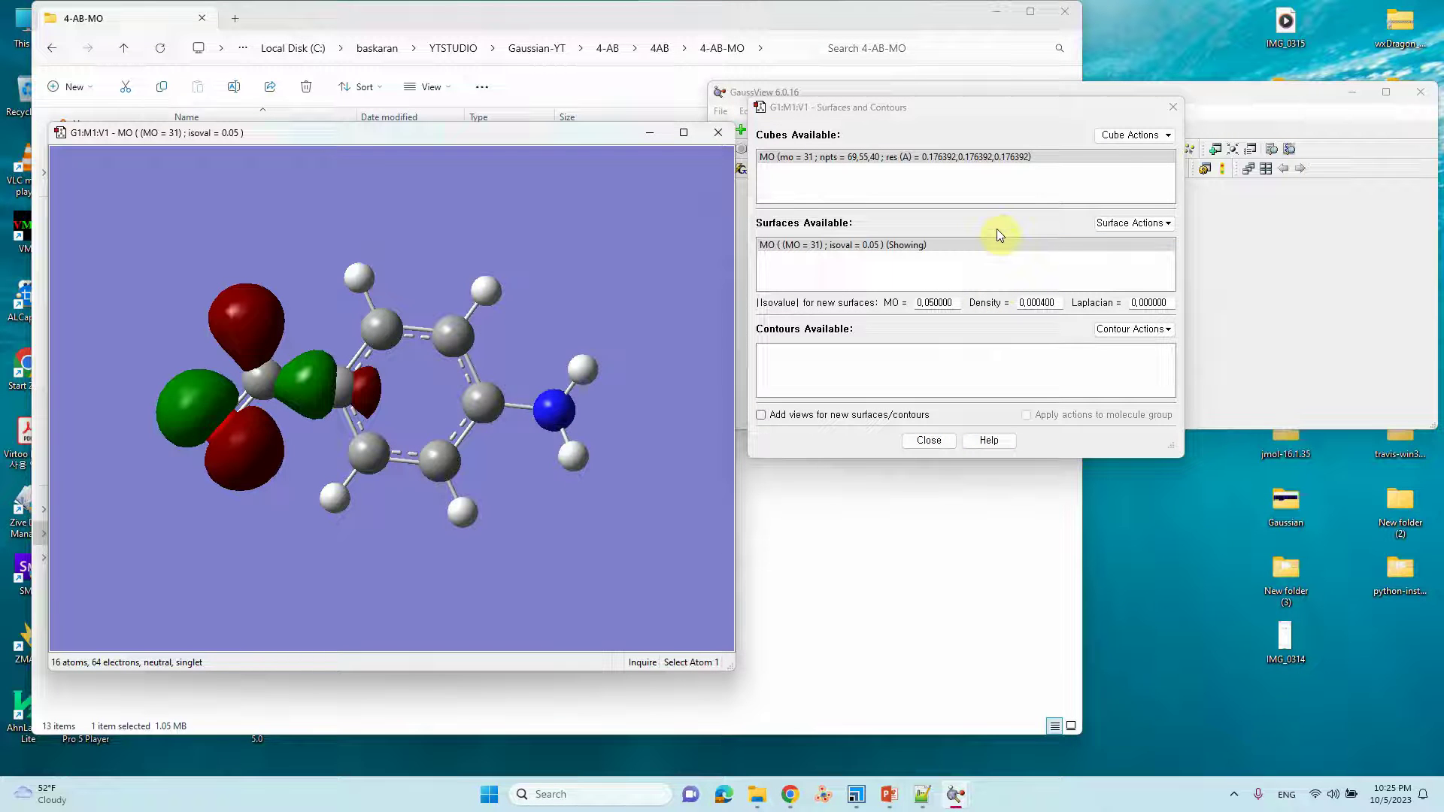
Step: Generate a new cube for orbital 30 and remove the MO 31 surface from the molecule
left_click(1130, 136)
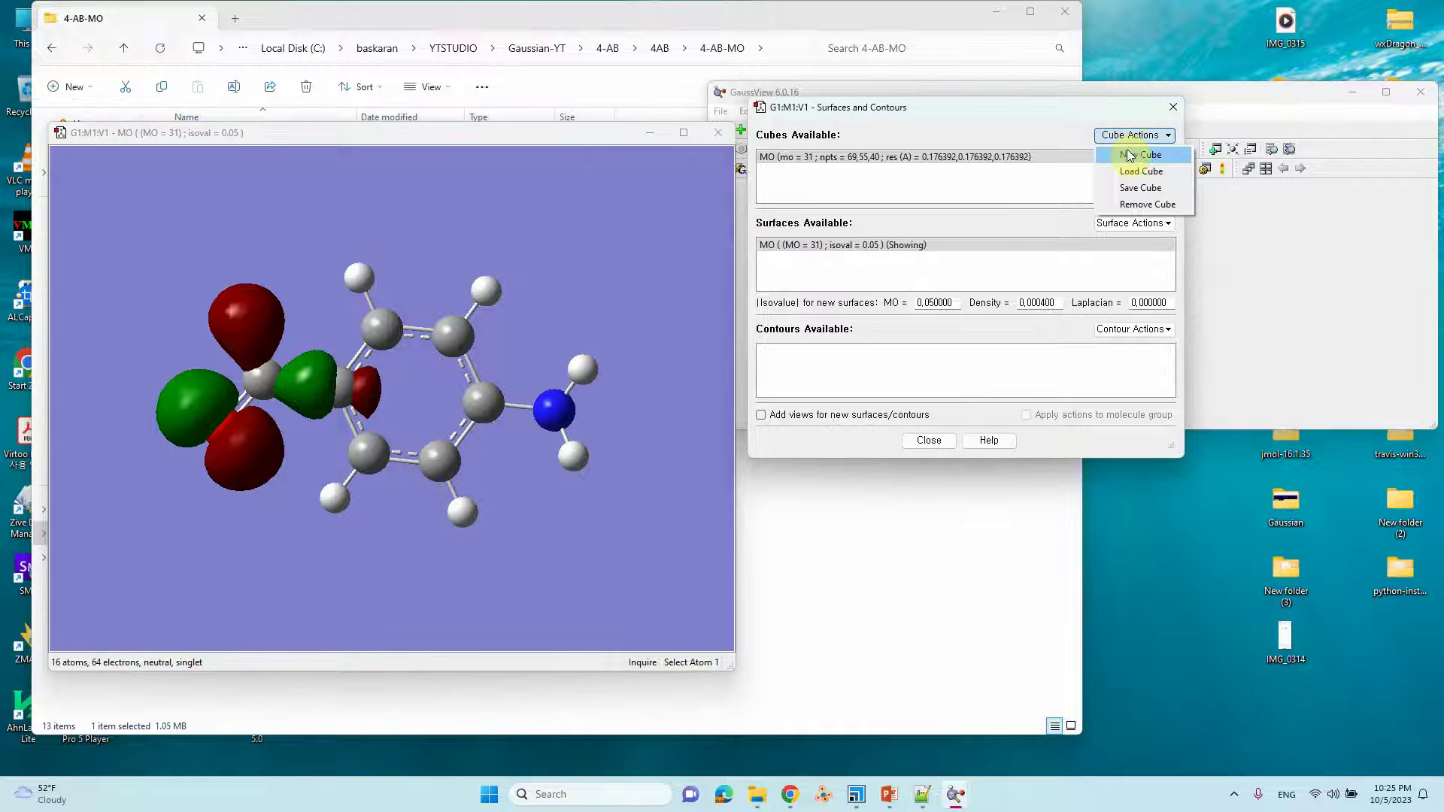
left_click(1128, 155)
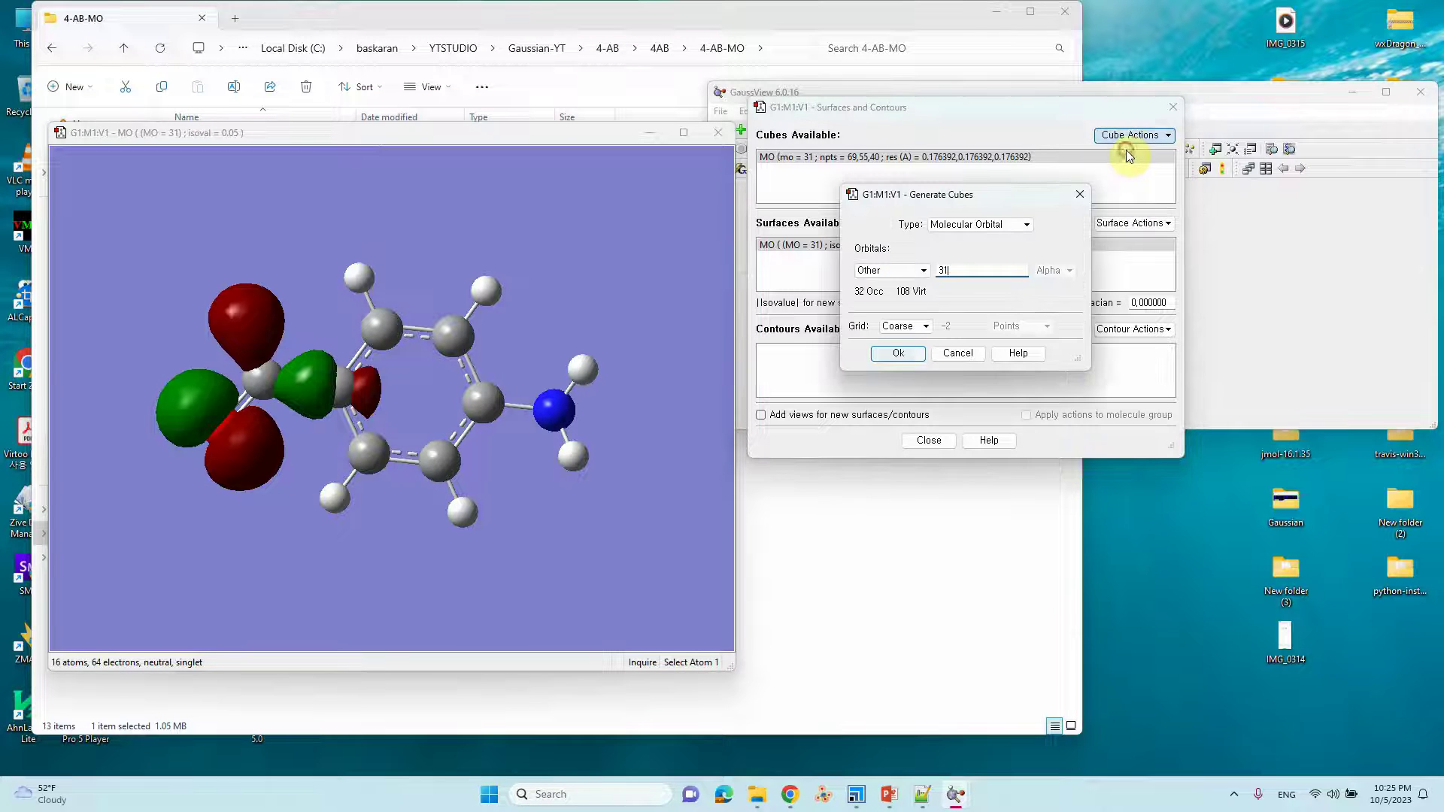
left_click(942, 271)
key("BackSpace")
type("0")
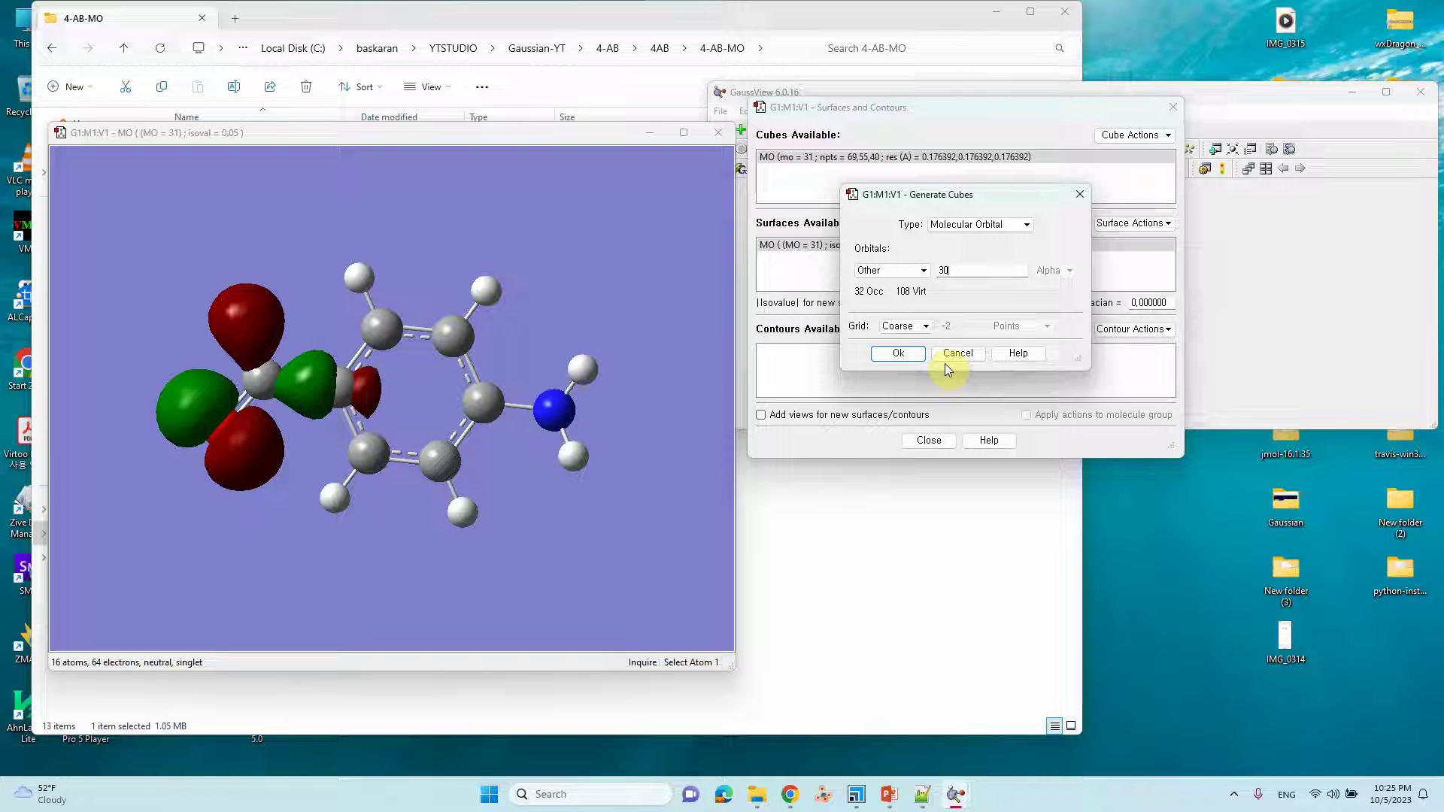
double_click(945, 272)
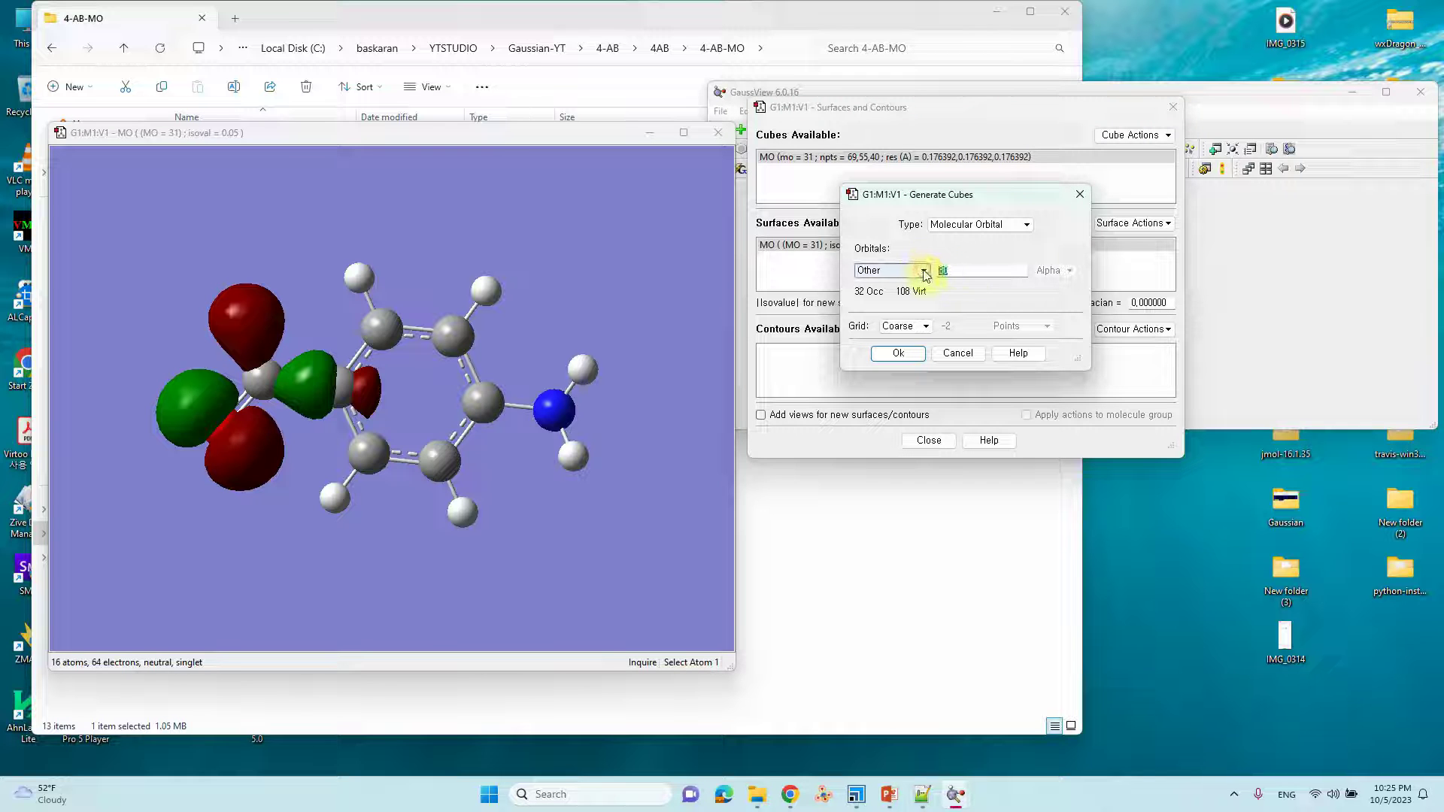
left_click(925, 272)
left_click(959, 272)
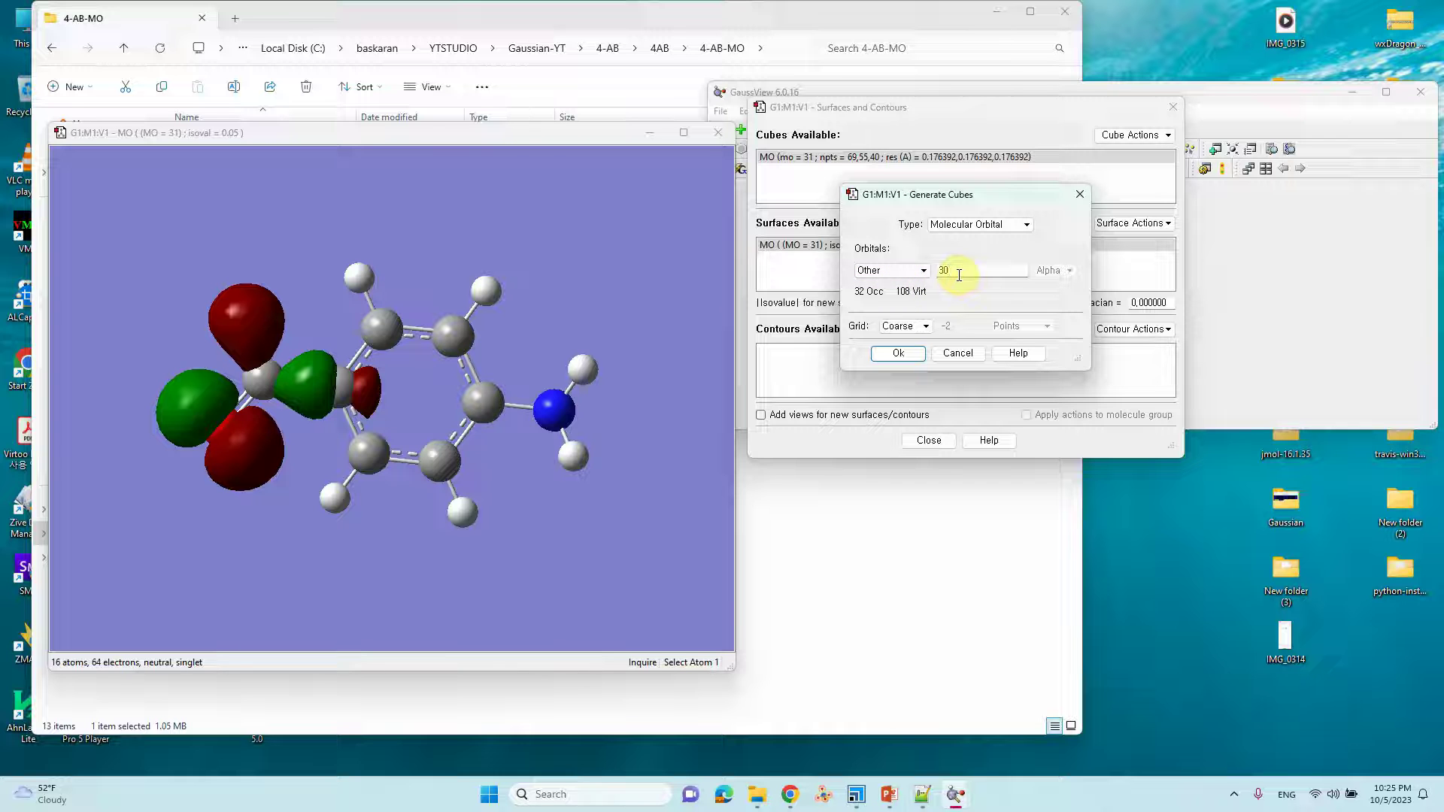
left_click(898, 352)
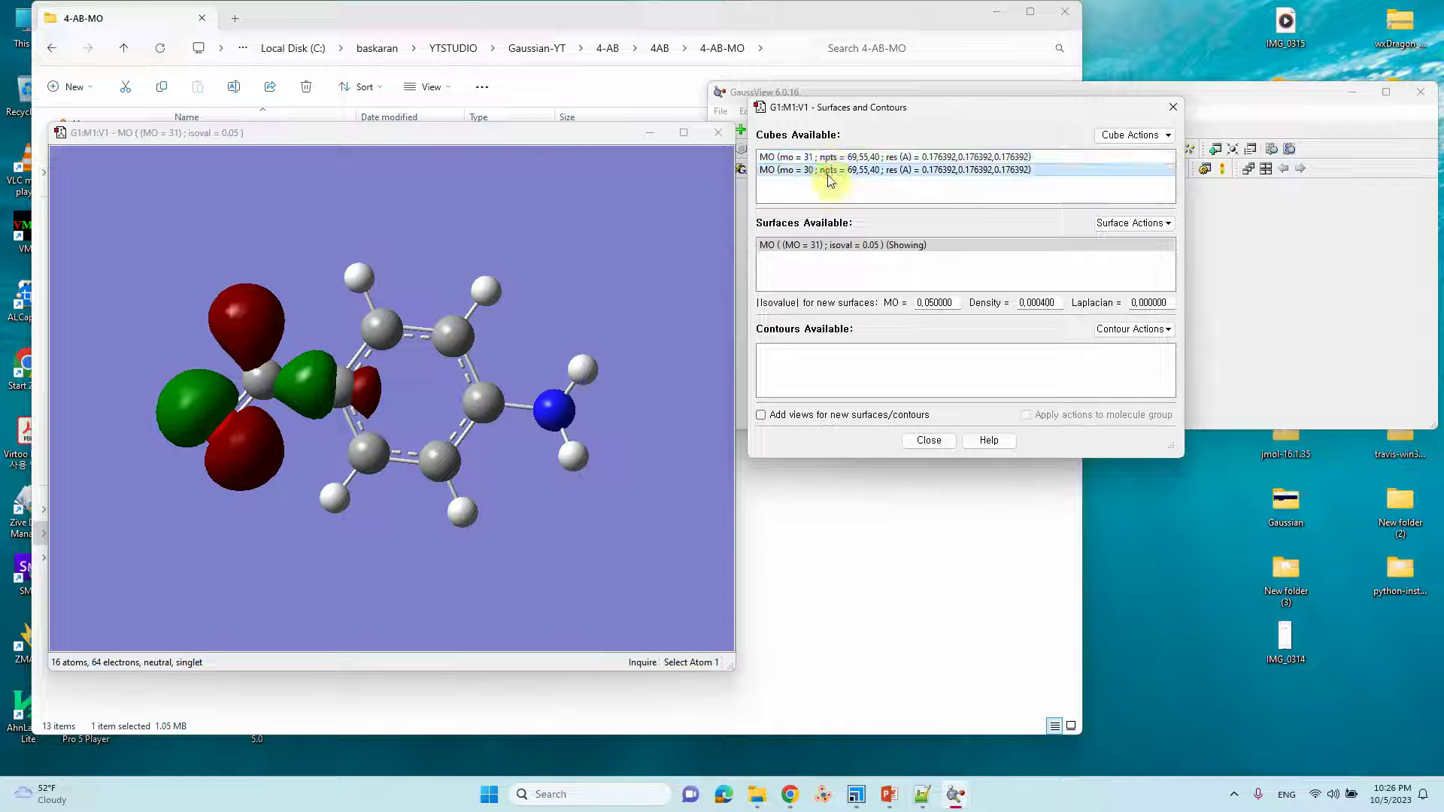
left_click(1113, 223)
left_click(1144, 306)
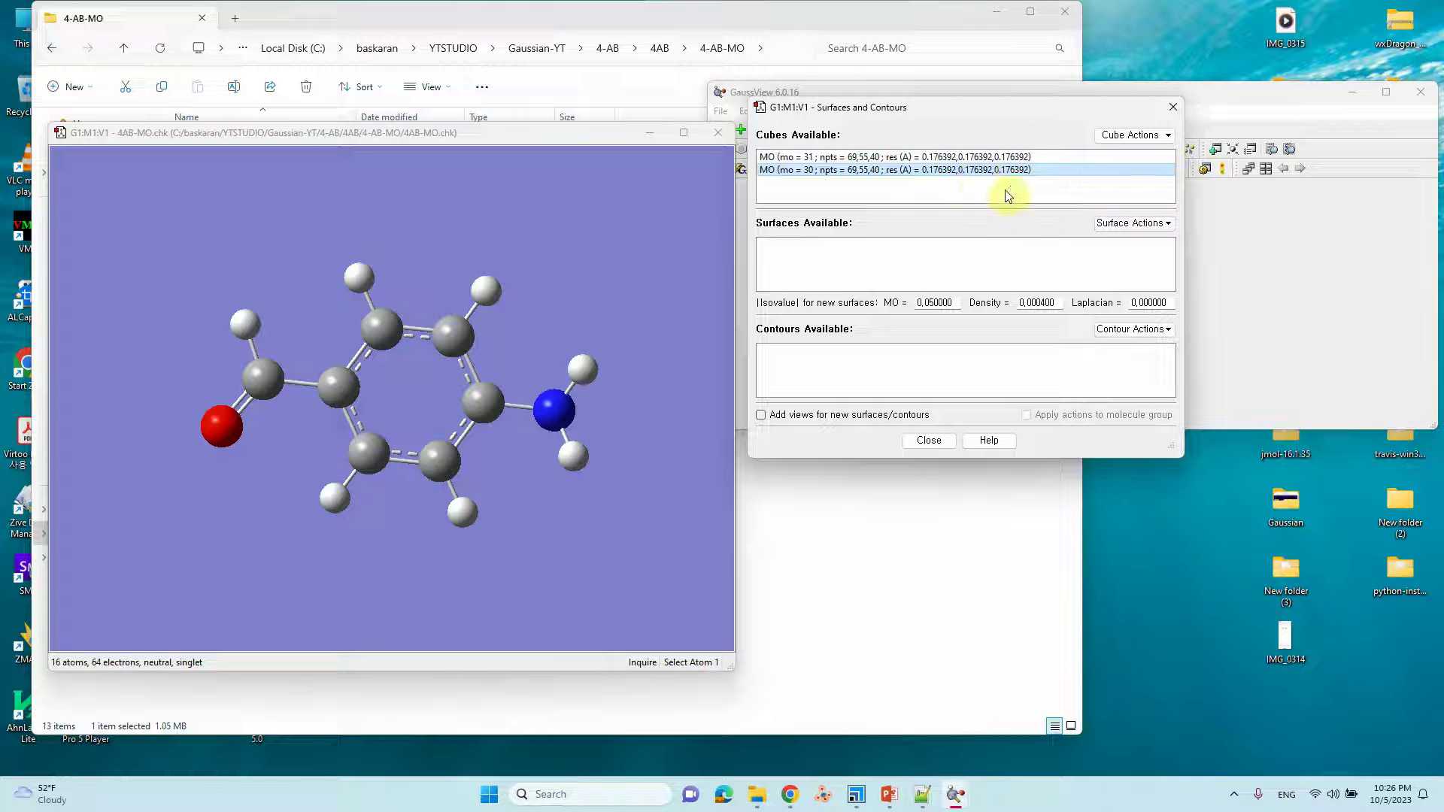
Step: Create the MO 30 surface at isovalue 0.05 and rotate the molecule to view its lobes
left_click(1136, 225)
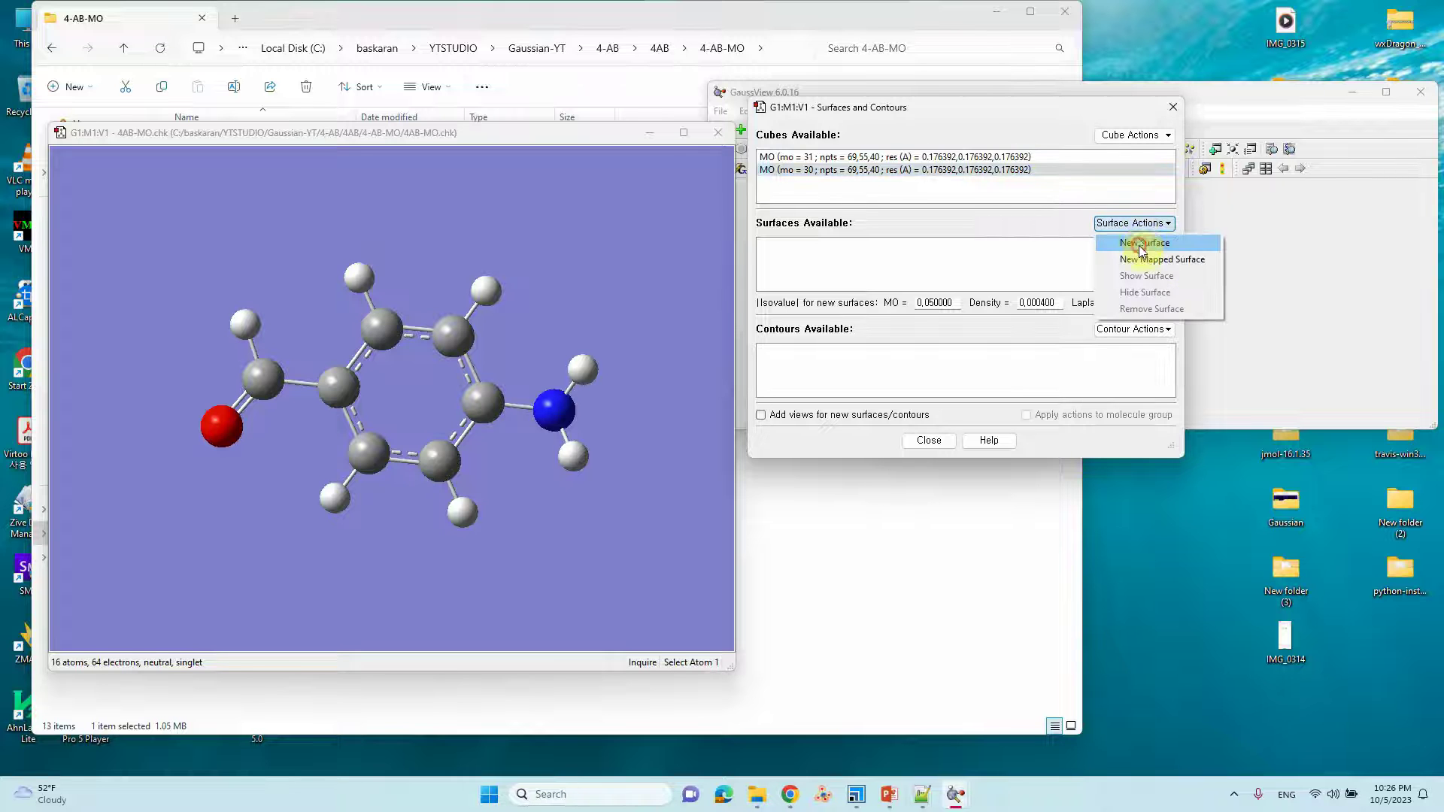
left_click(1138, 240)
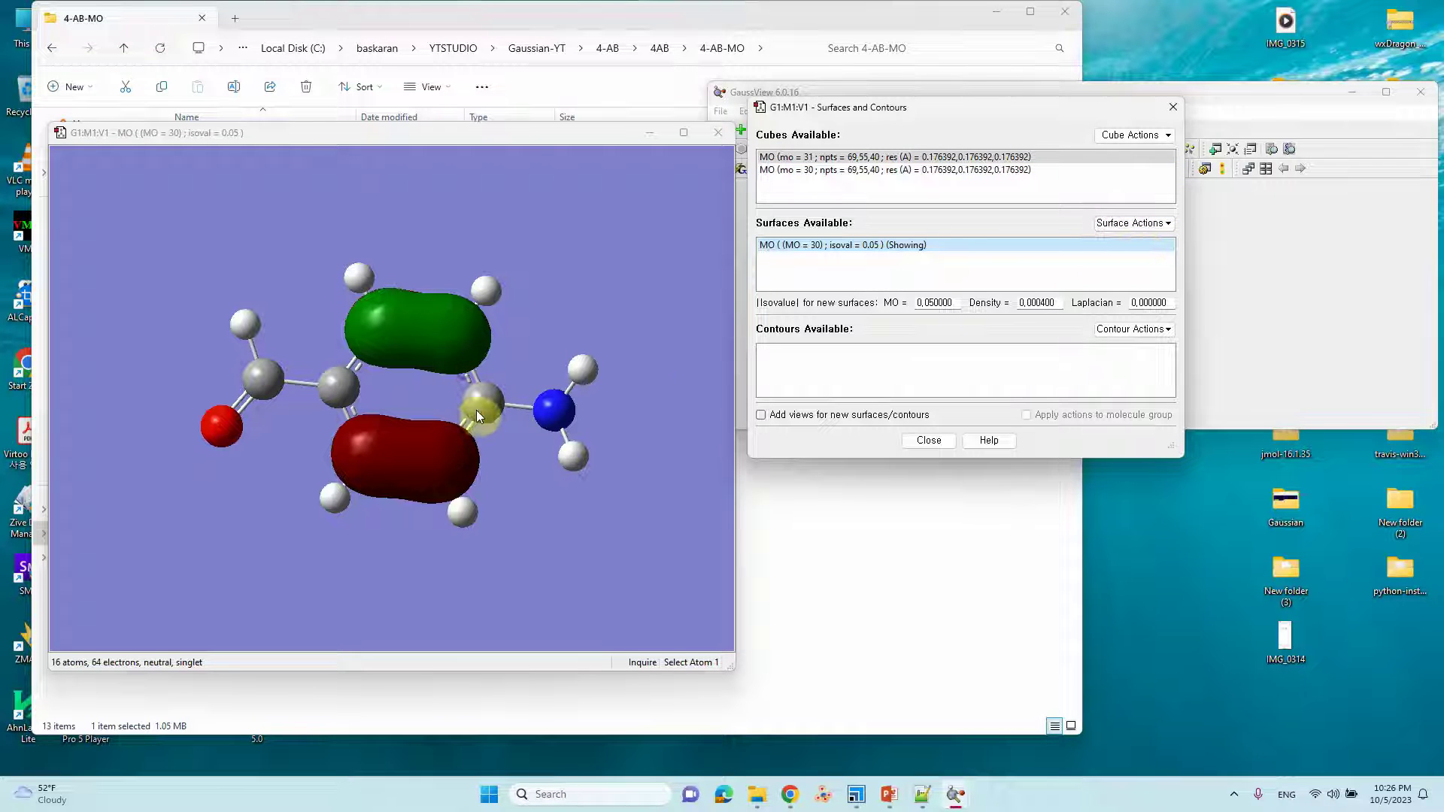
left_click_drag(473, 409, 460, 378)
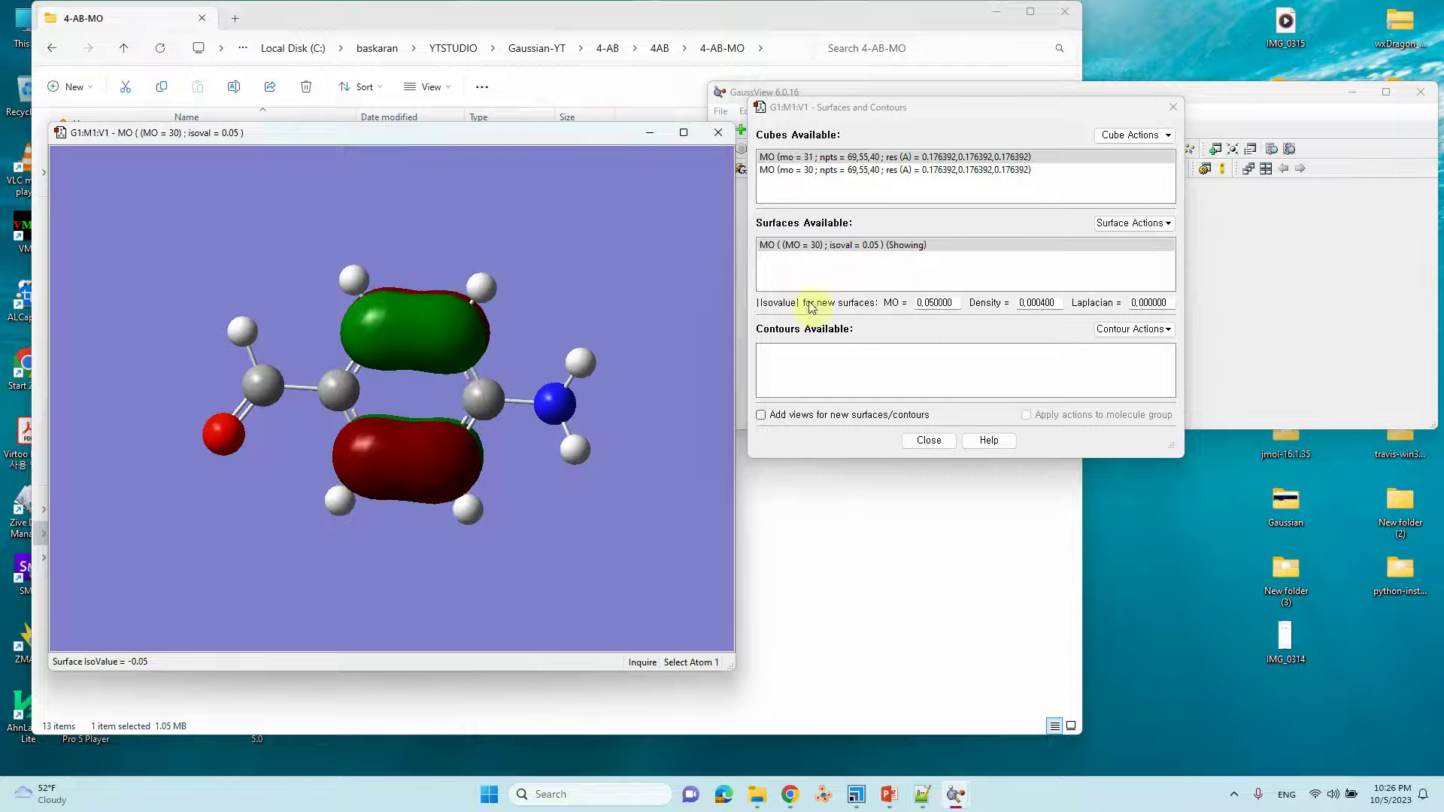
left_click(934, 305)
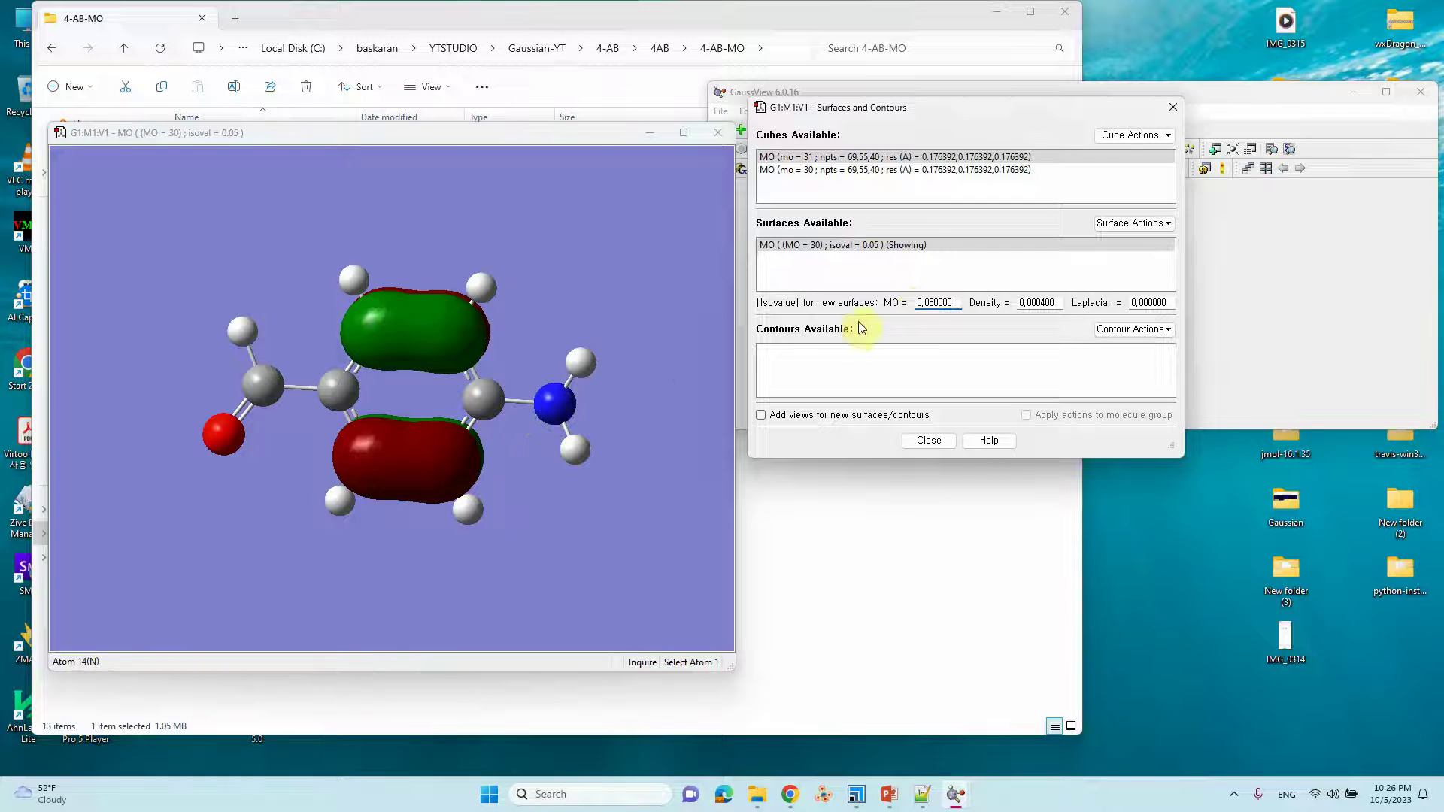
left_click(967, 181)
left_click(721, 111)
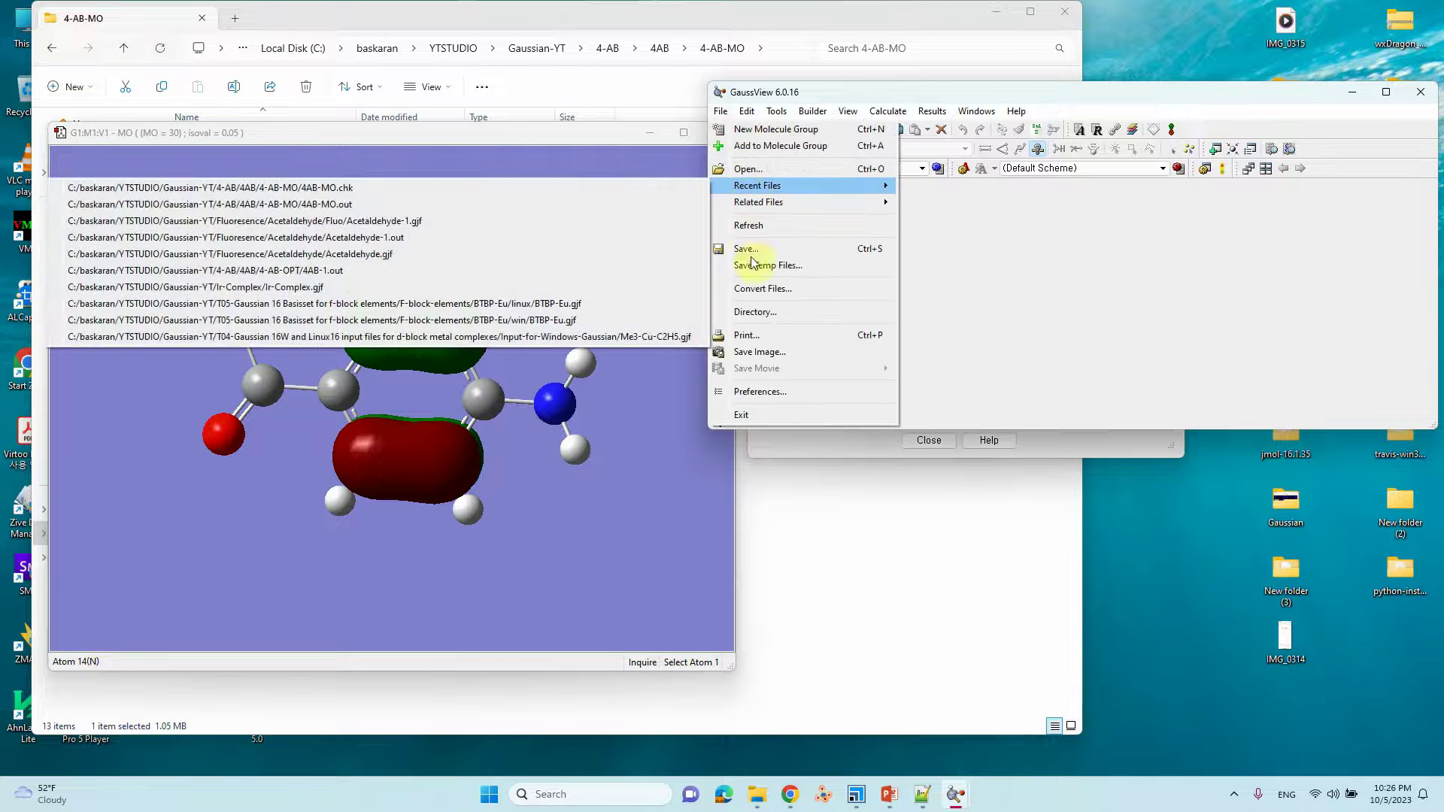
Step: Save the MO 30 view as JPEG H-2 in the H-1 folder, then remove the surface
left_click(756, 352)
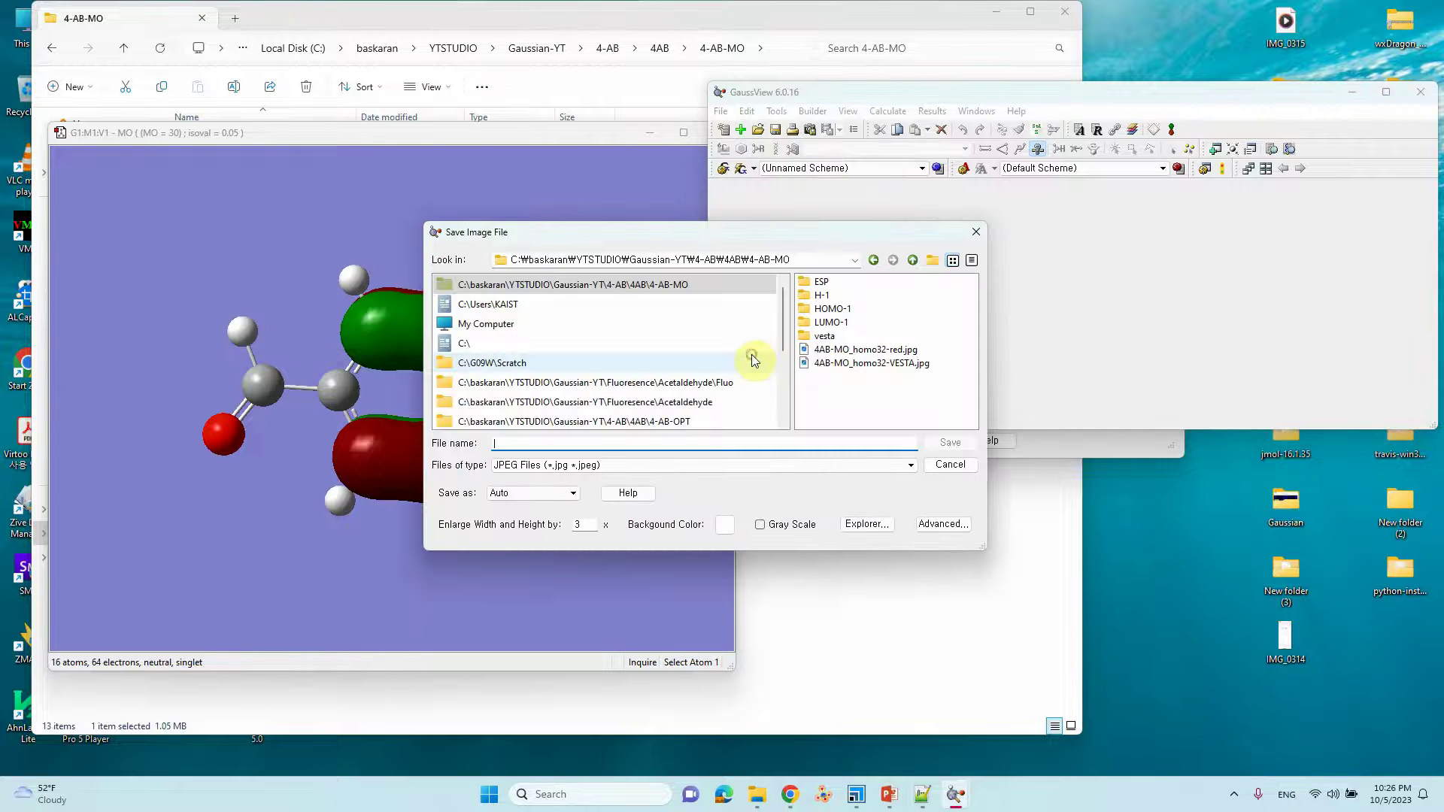
double_click(827, 297)
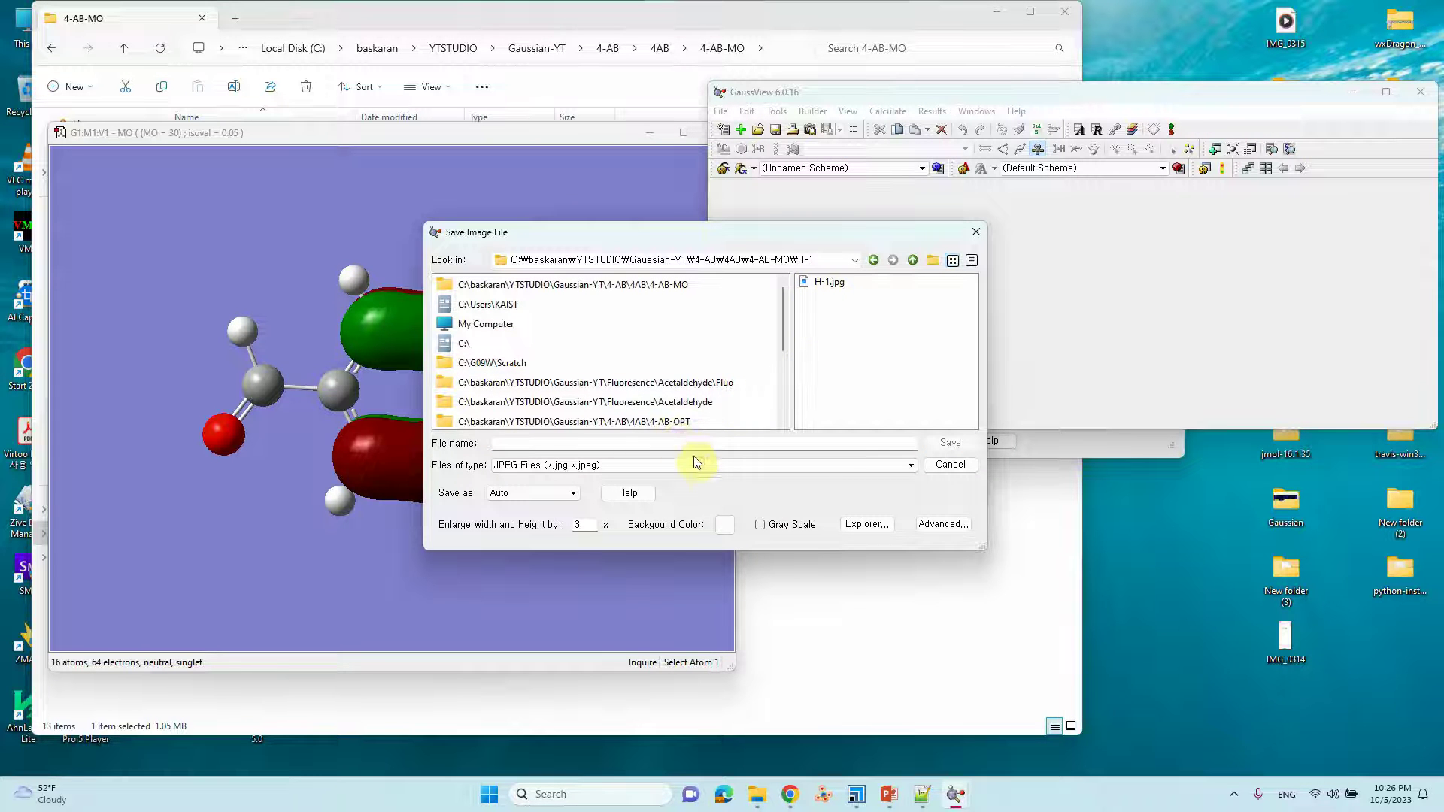
type("H-2")
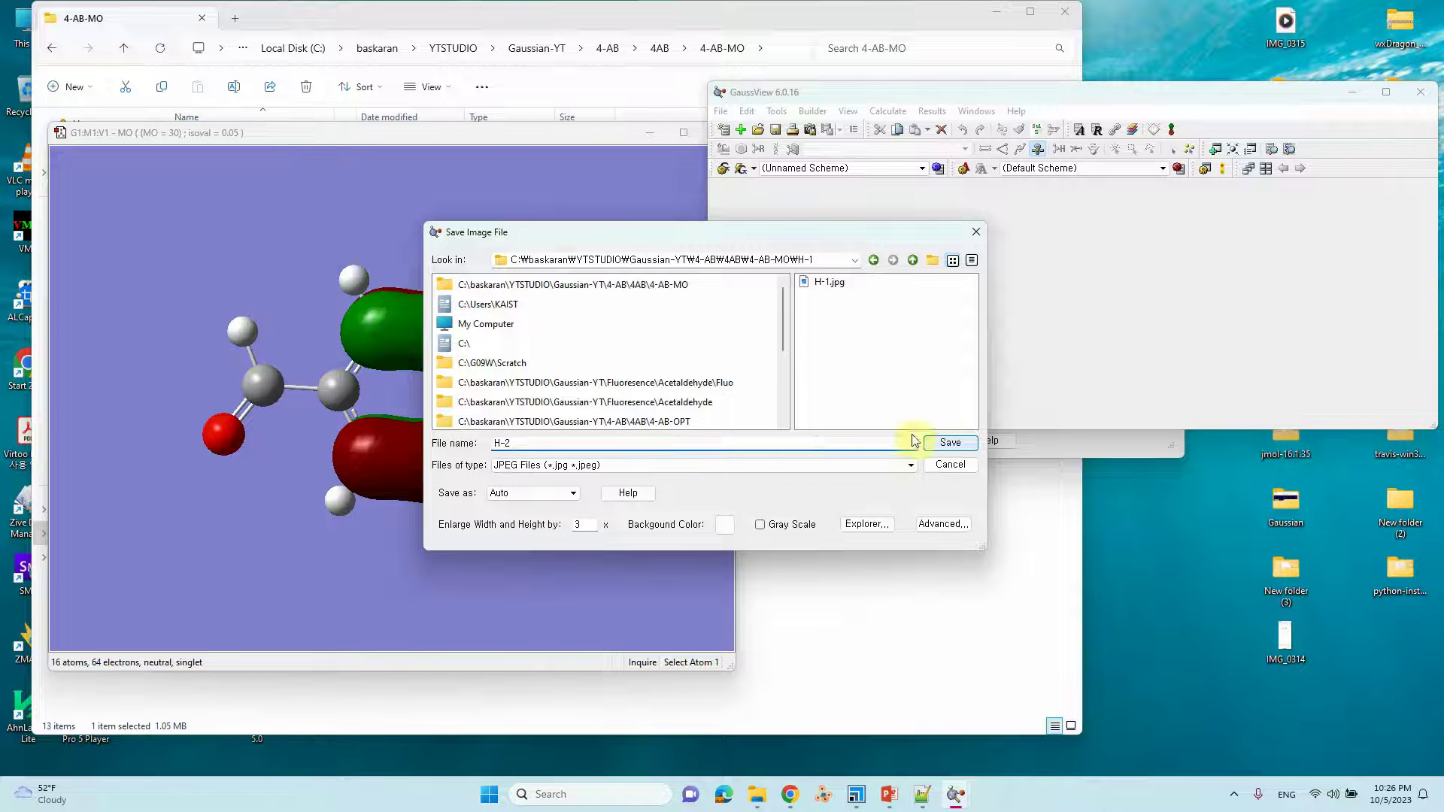
left_click(949, 442)
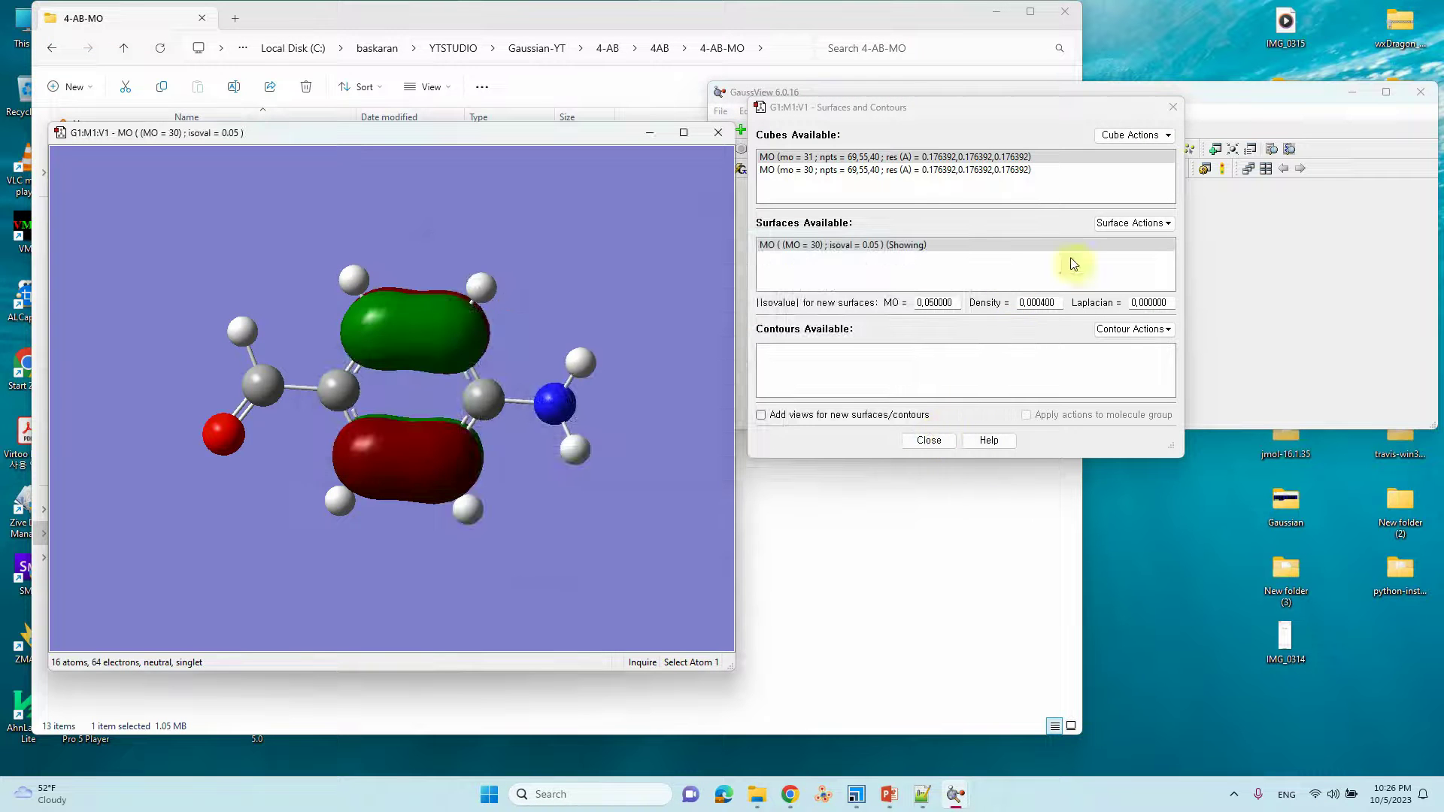
left_click(1133, 223)
left_click(1146, 308)
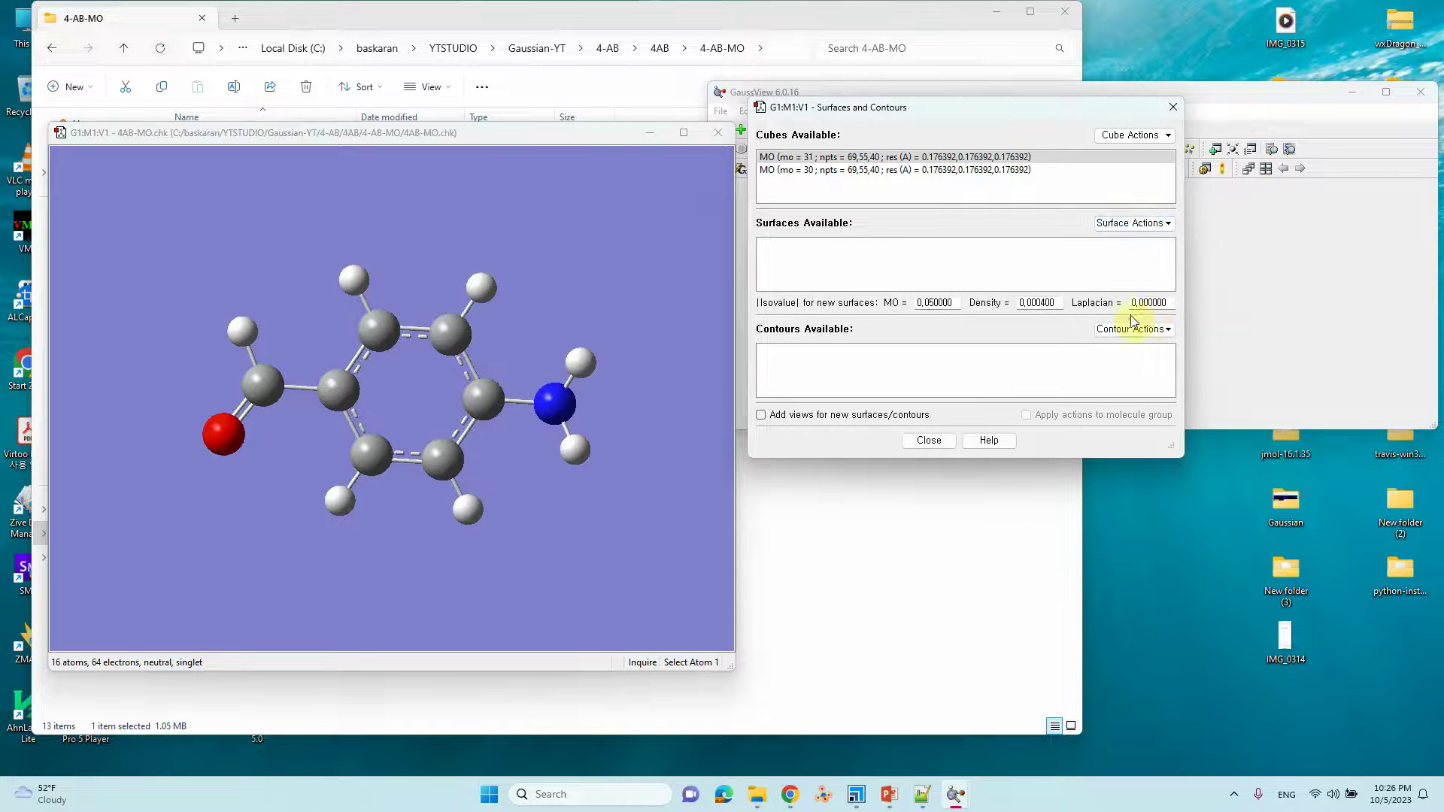
Step: Generate a new Molecular Orbital cube for orbital 34 (Orbitals: Other)
left_click(1079, 179)
left_click(1149, 141)
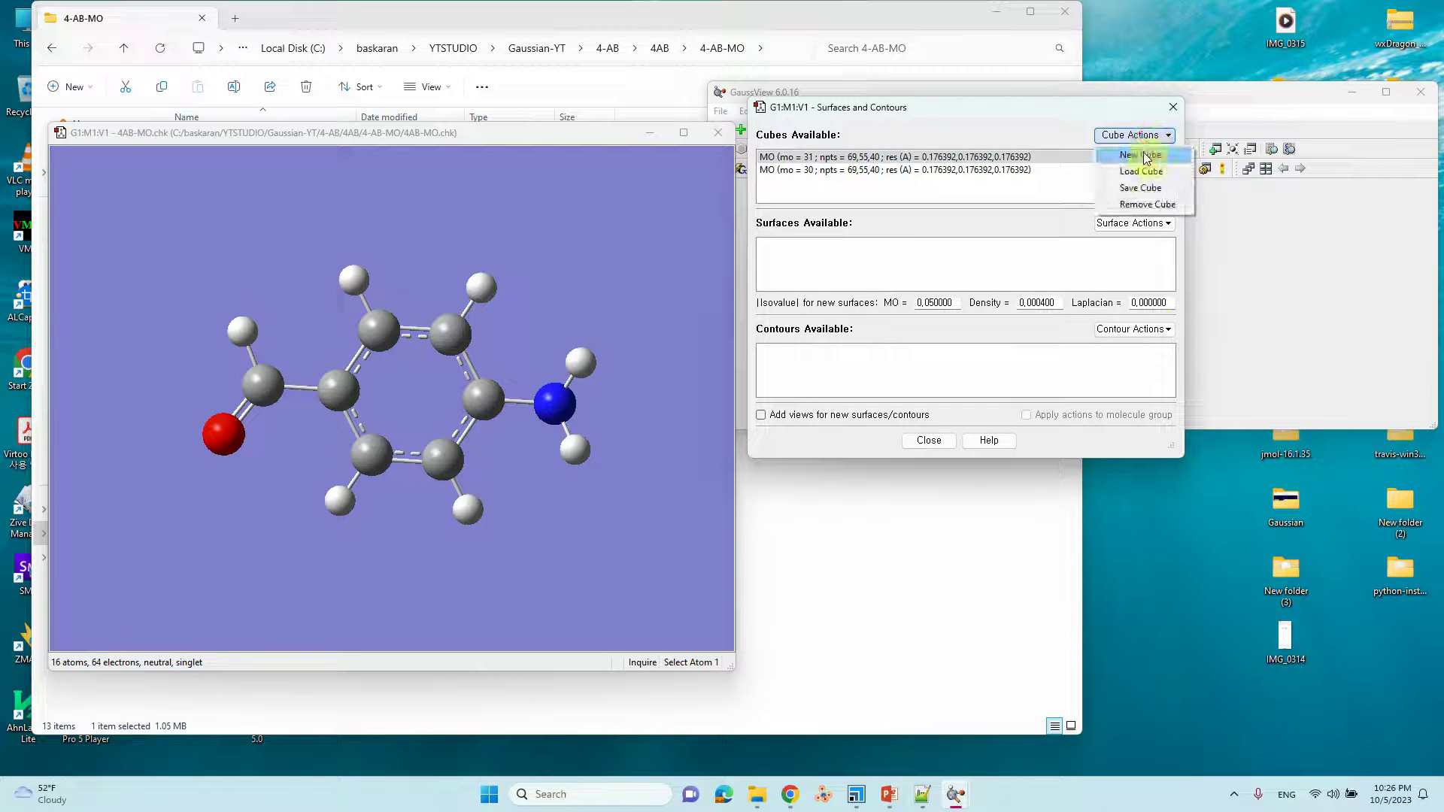
left_click(1141, 157)
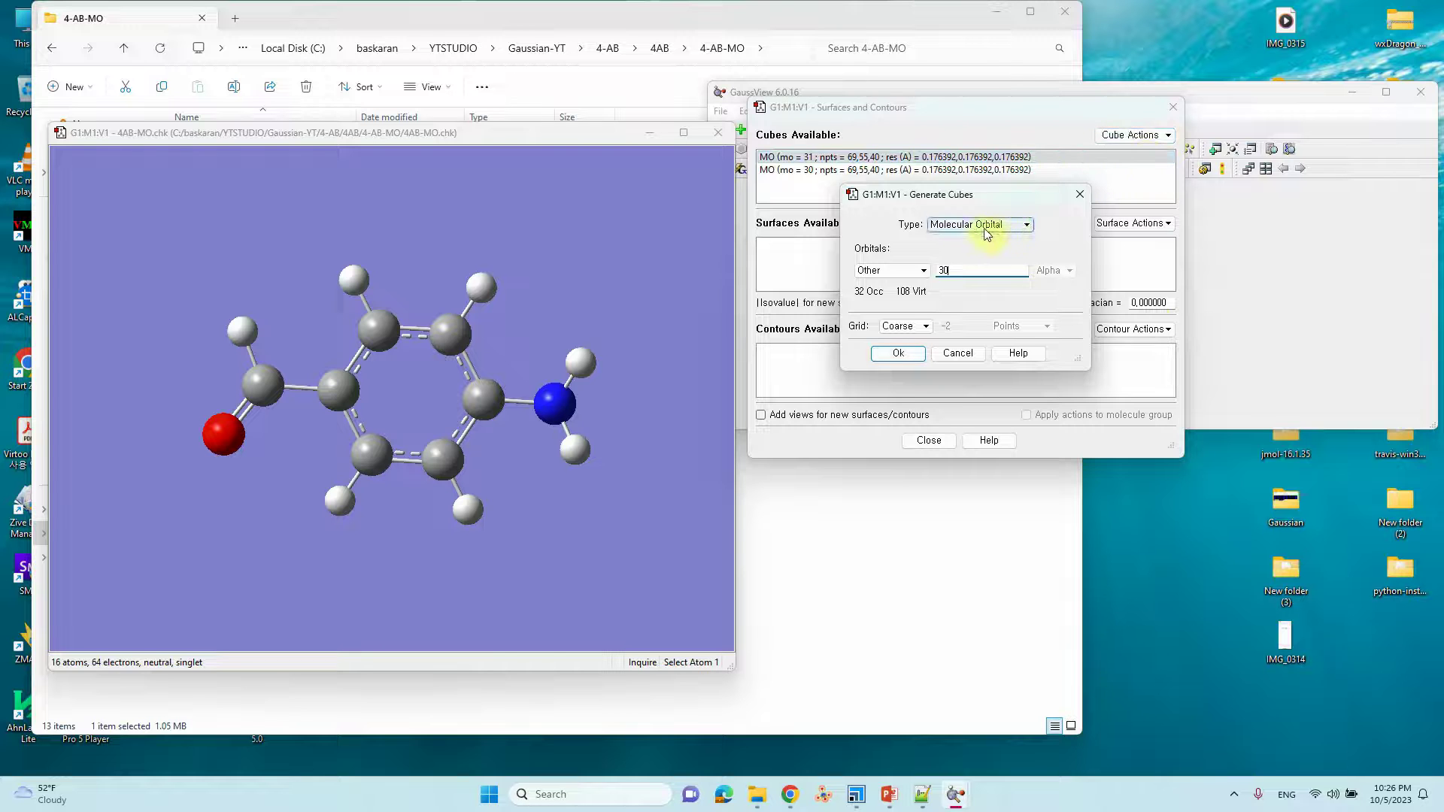
left_click(923, 270)
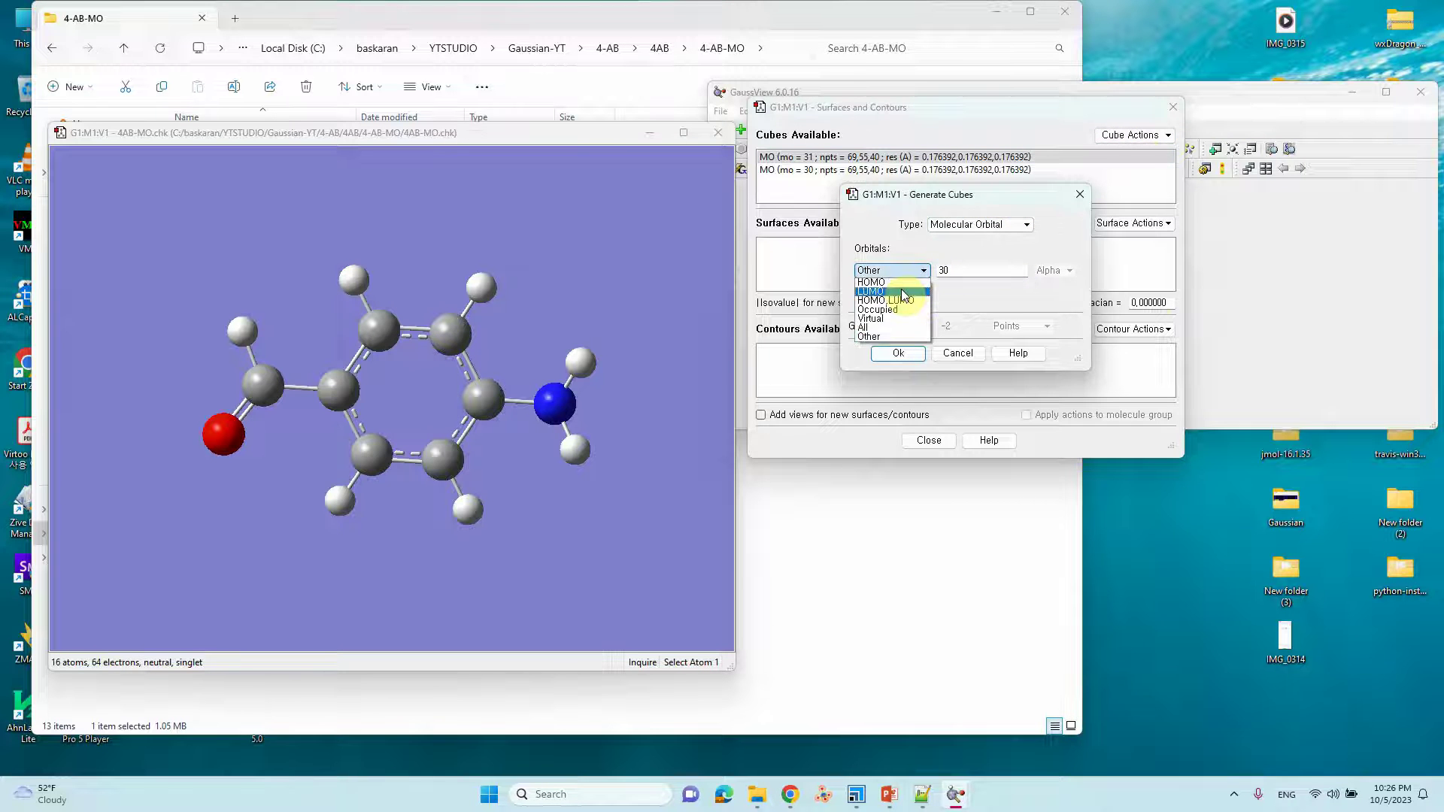
left_click(901, 289)
left_click(965, 270)
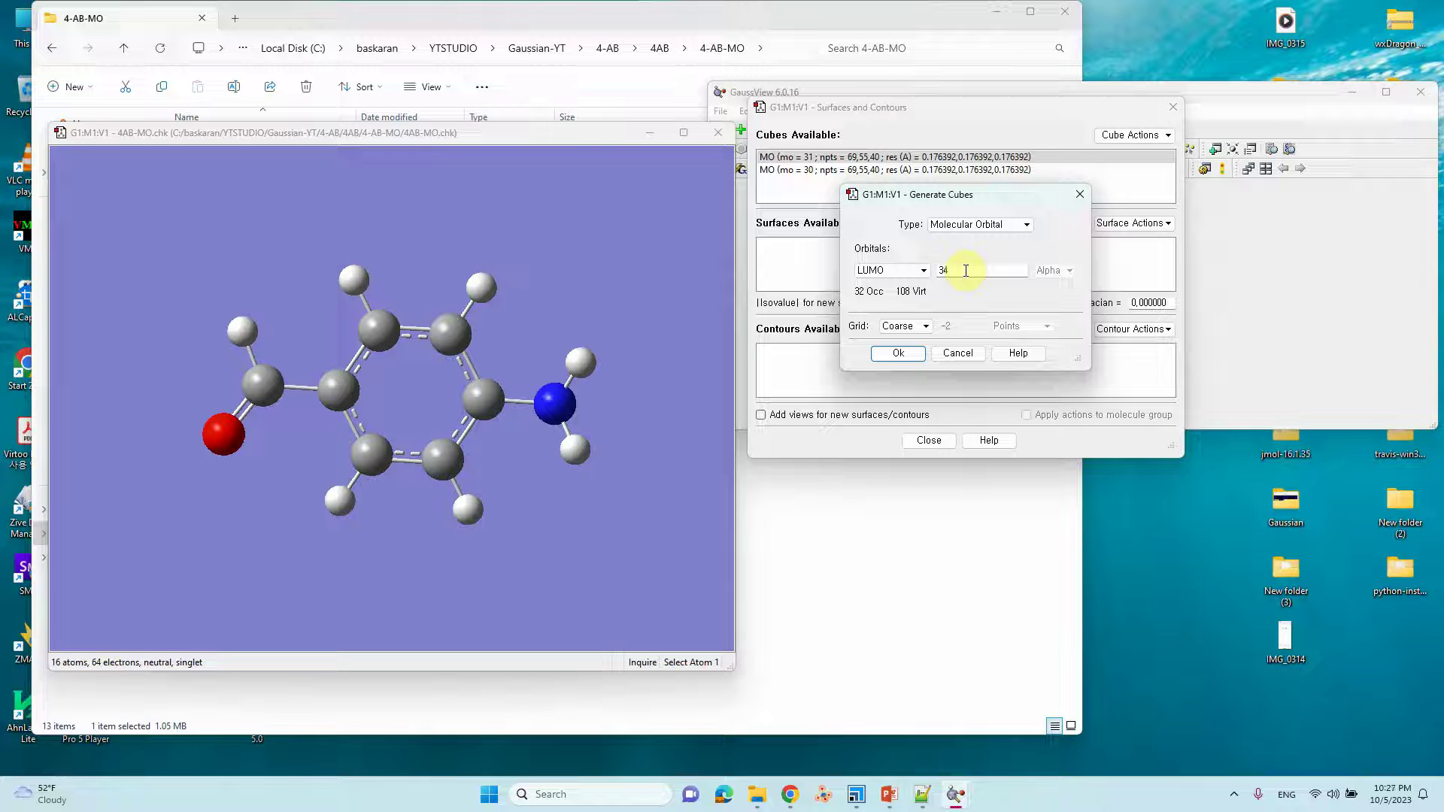
left_click(905, 272)
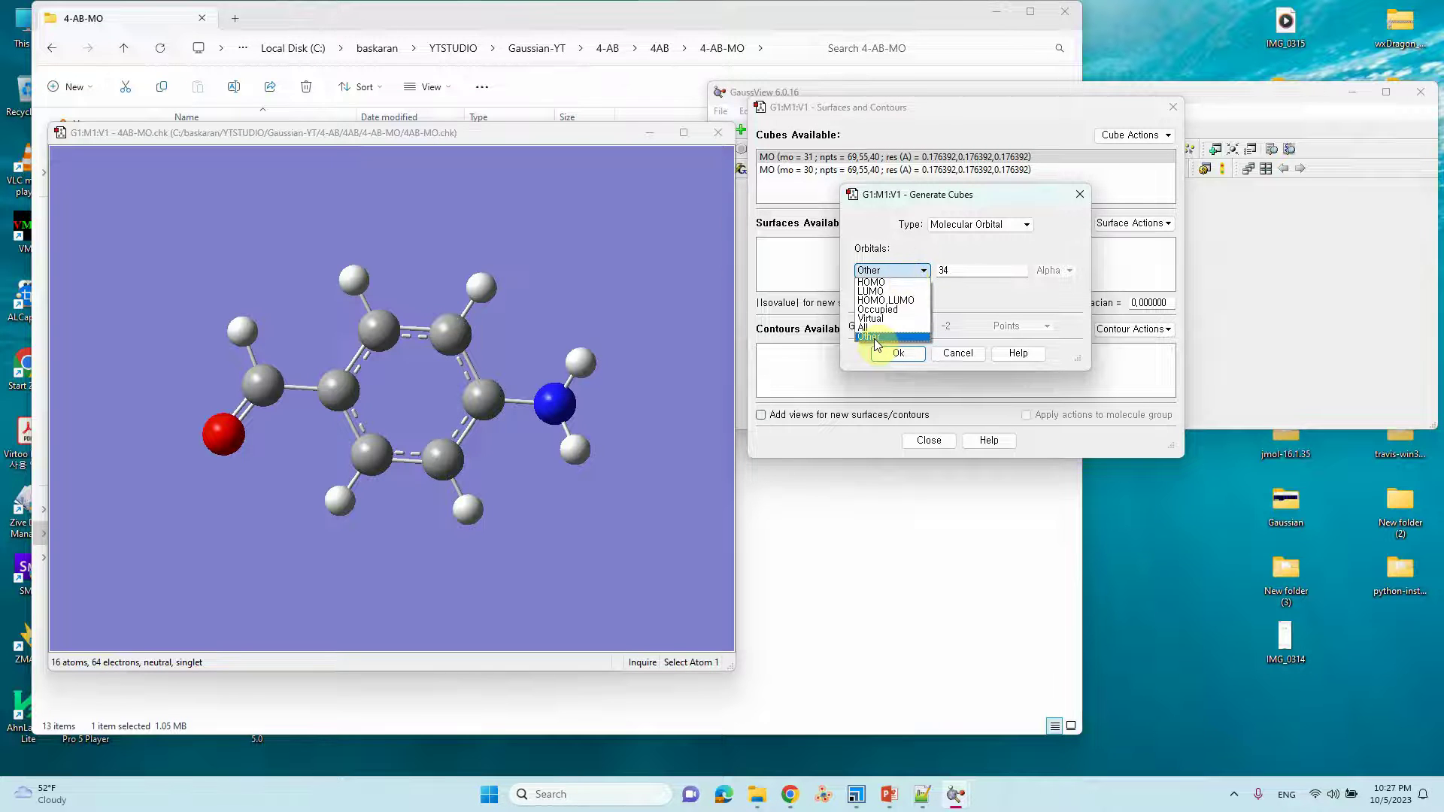
left_click(954, 274)
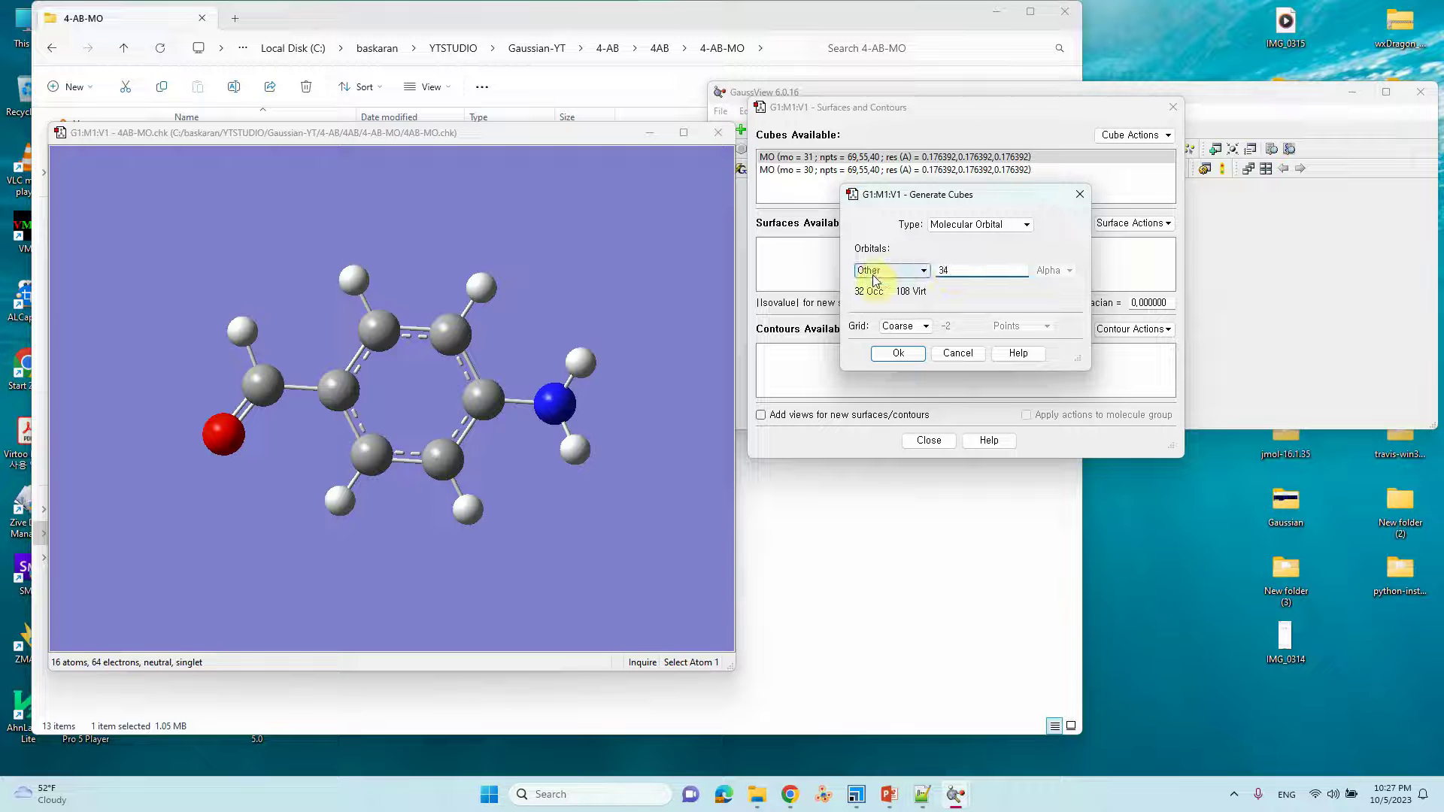
left_click(906, 354)
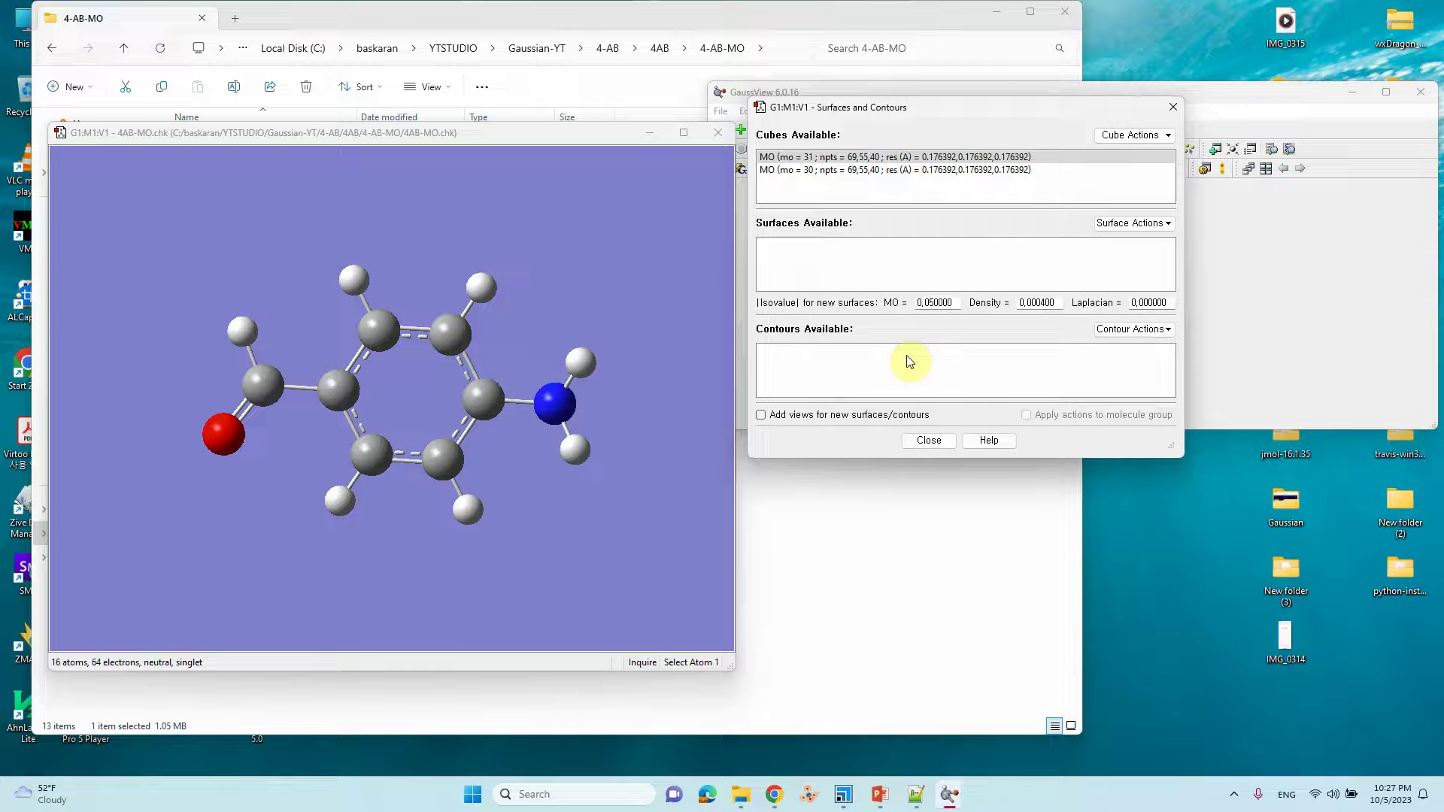
Step: Select the MO 34 cube and create its surface at isovalue 0.05
left_click(905, 185)
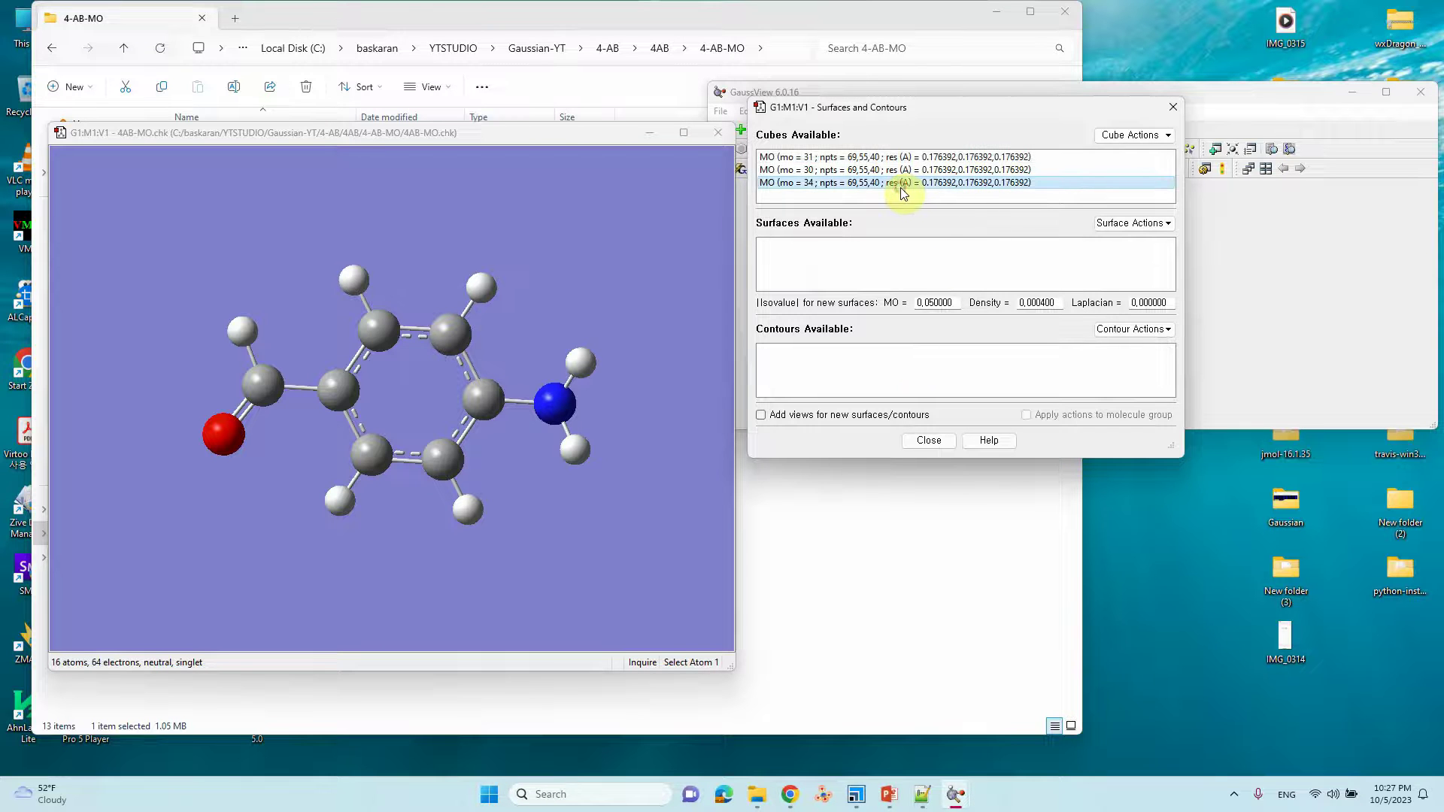
left_click(1154, 223)
left_click(1152, 242)
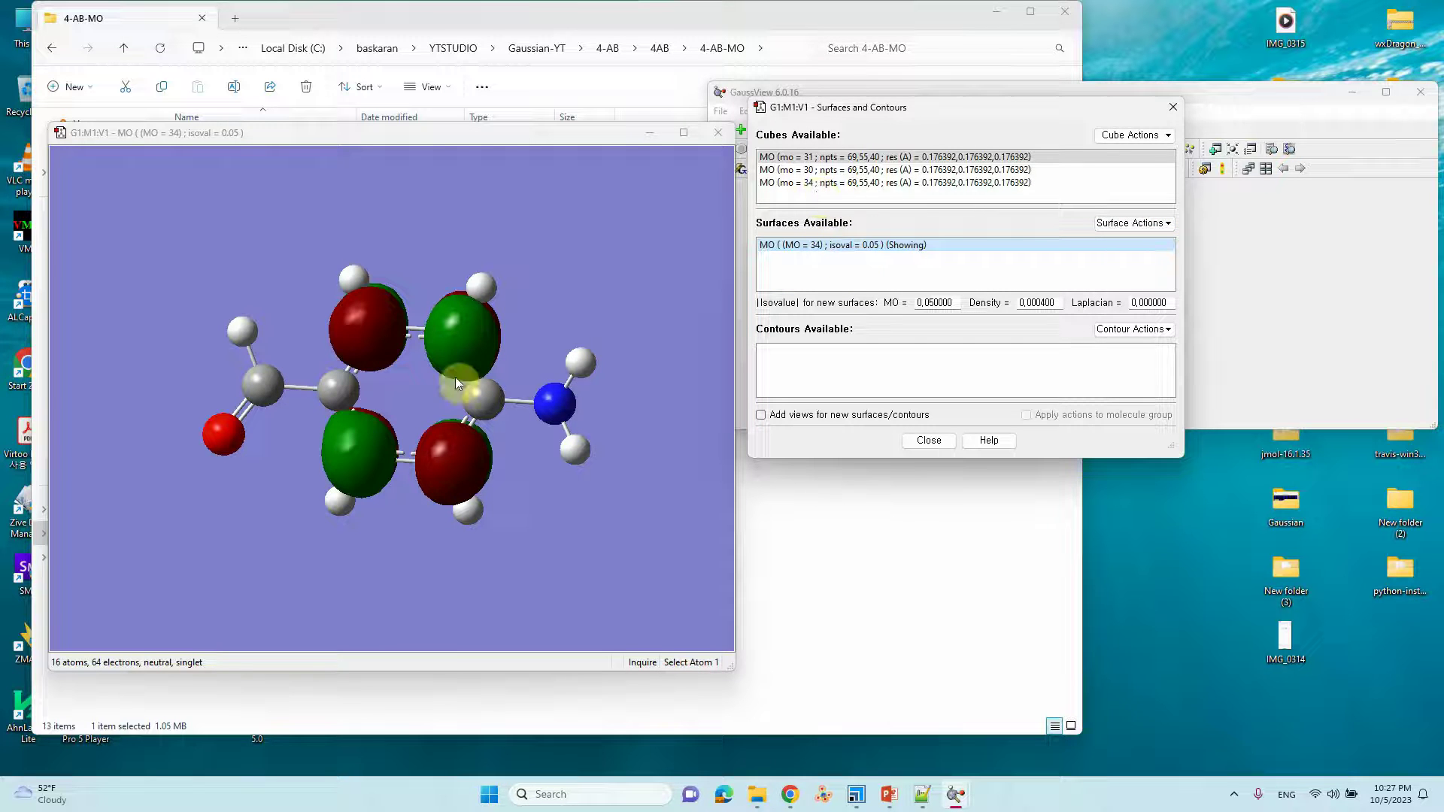
left_click(1260, 306)
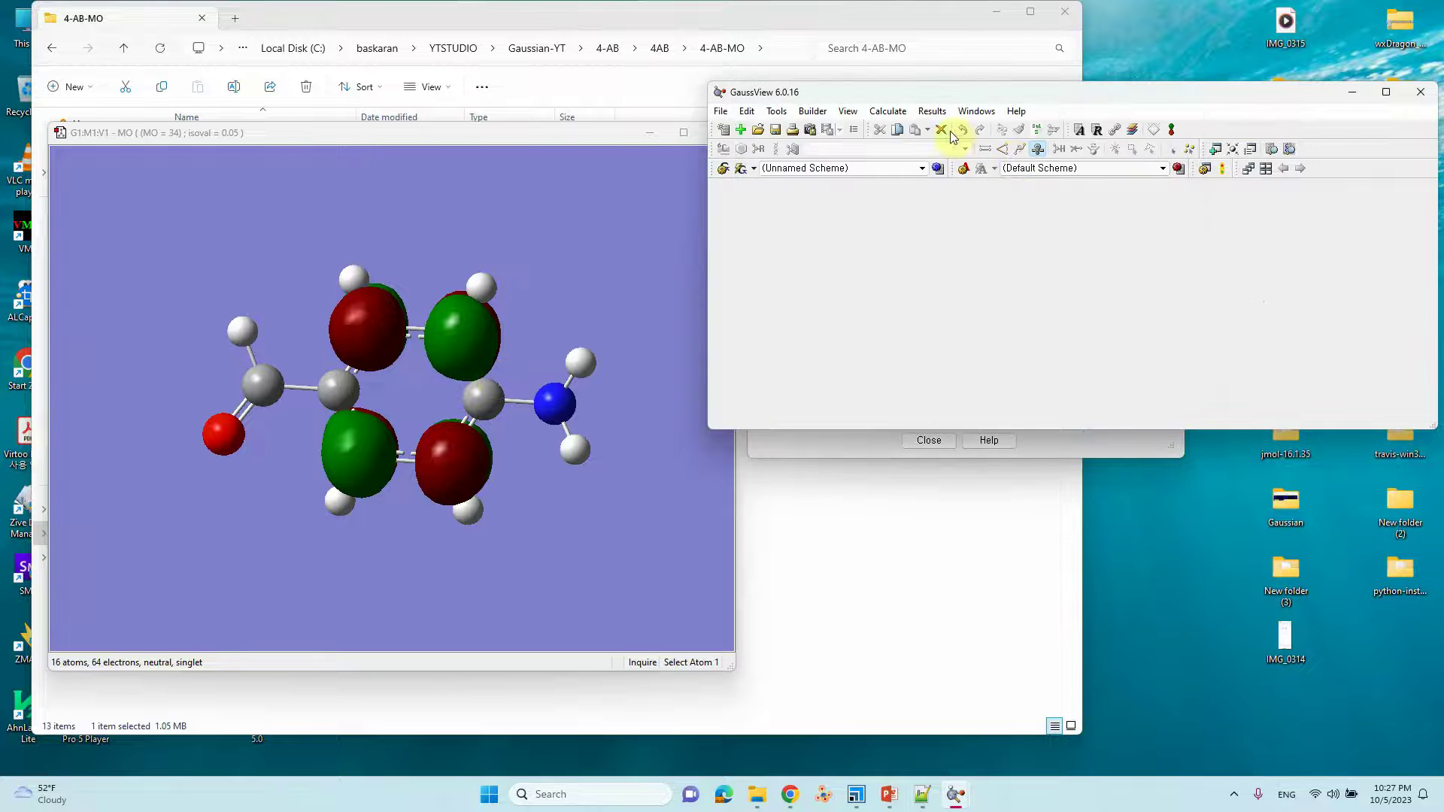
Step: Start saving the view as an image and create a new folder named L+1
left_click(722, 113)
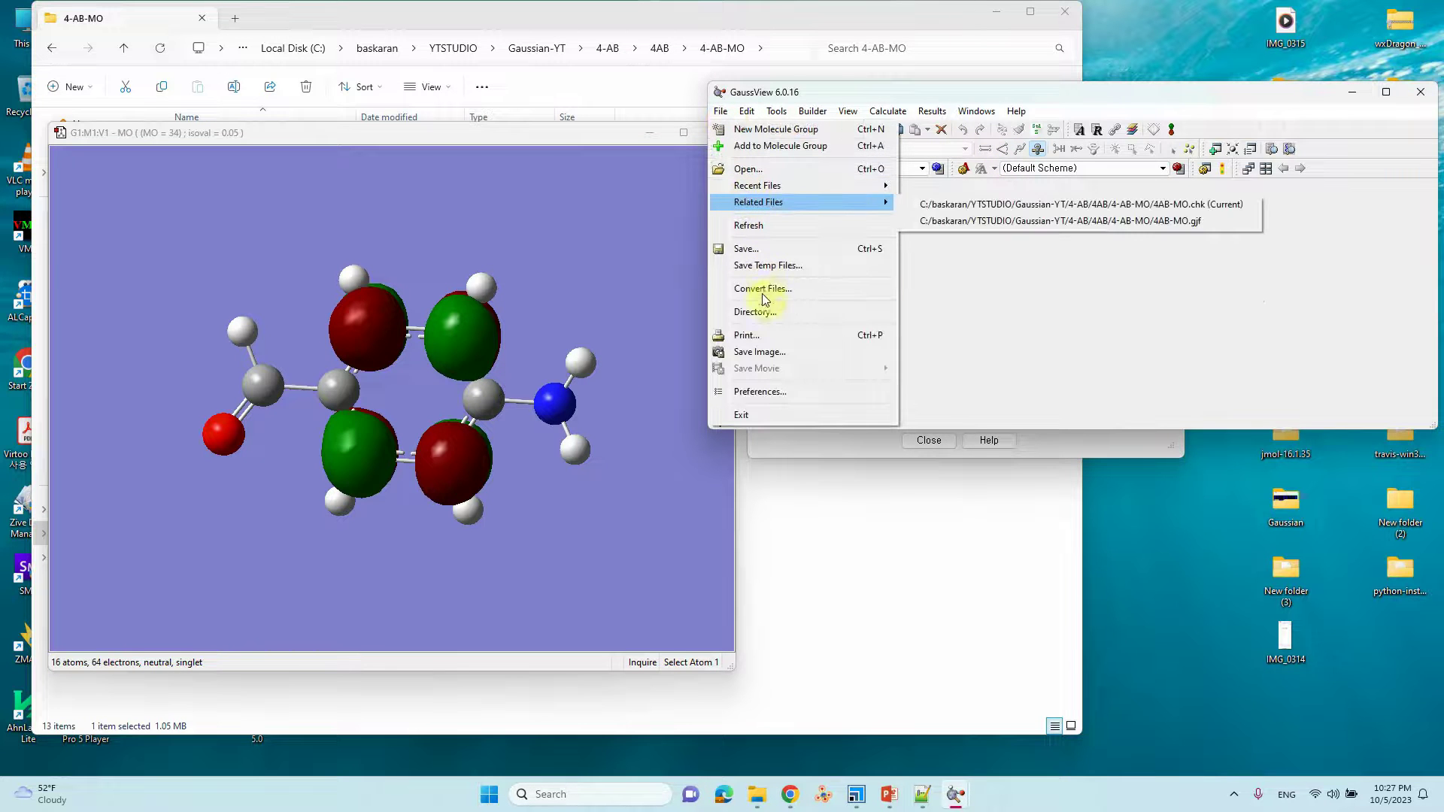
left_click(756, 351)
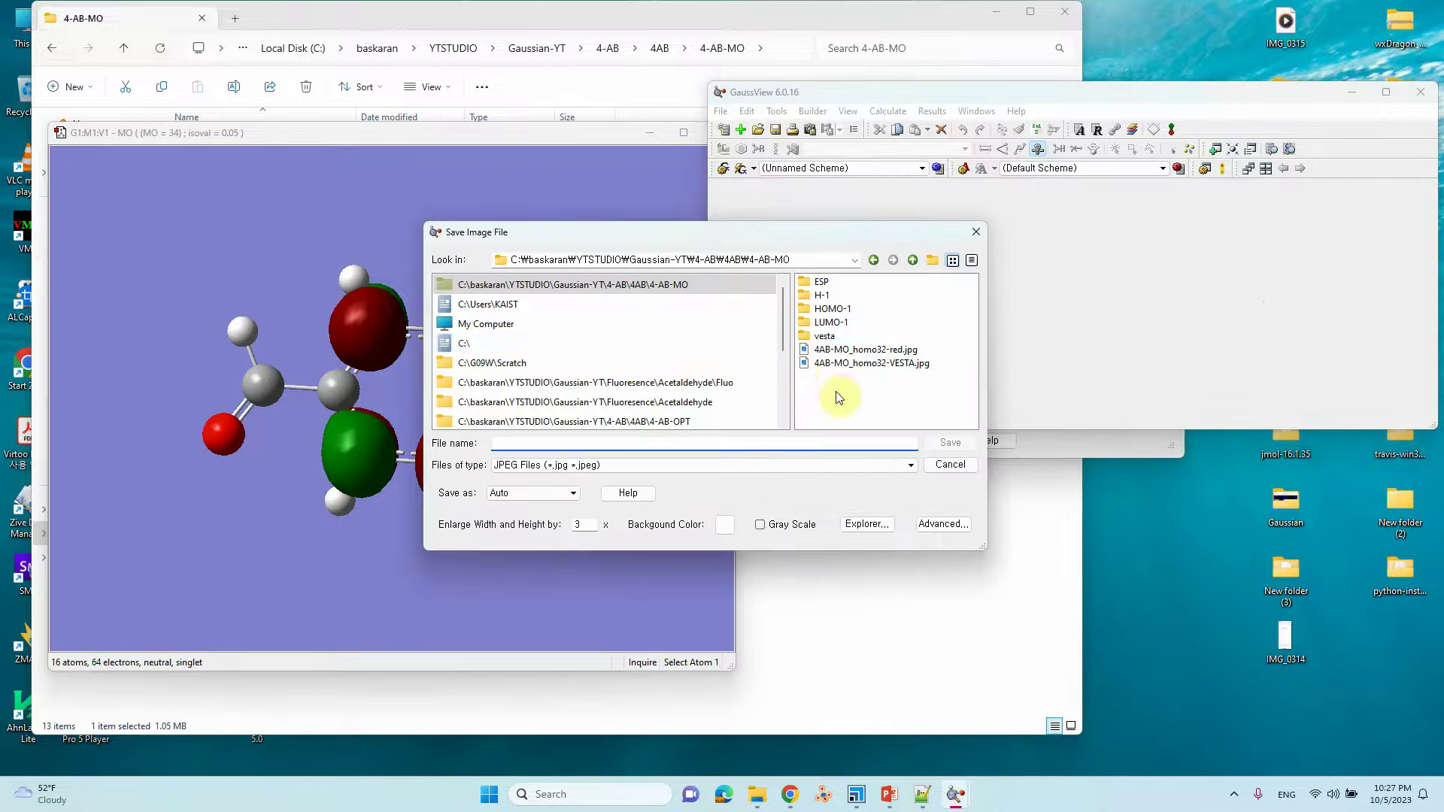
left_click(931, 261)
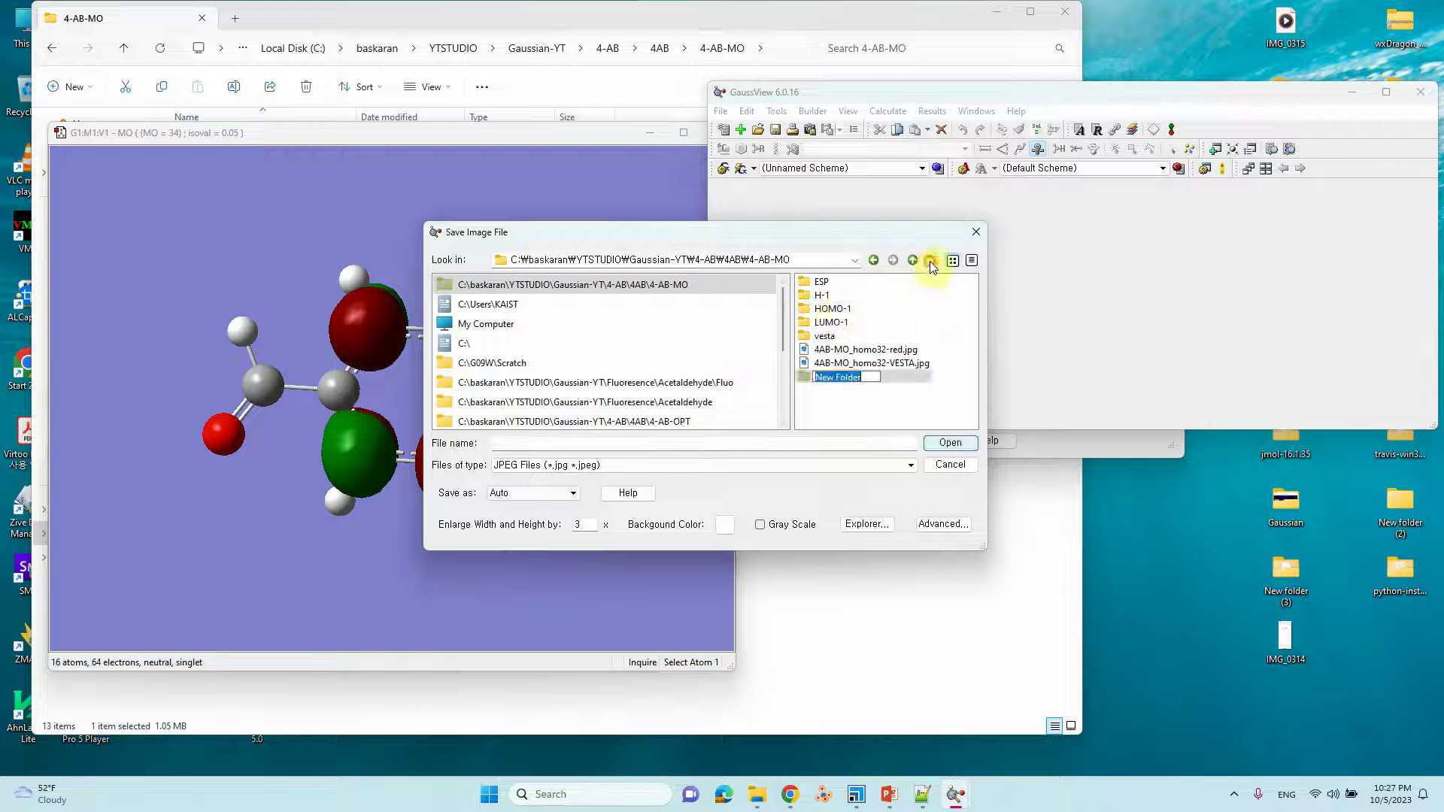
type("L+")
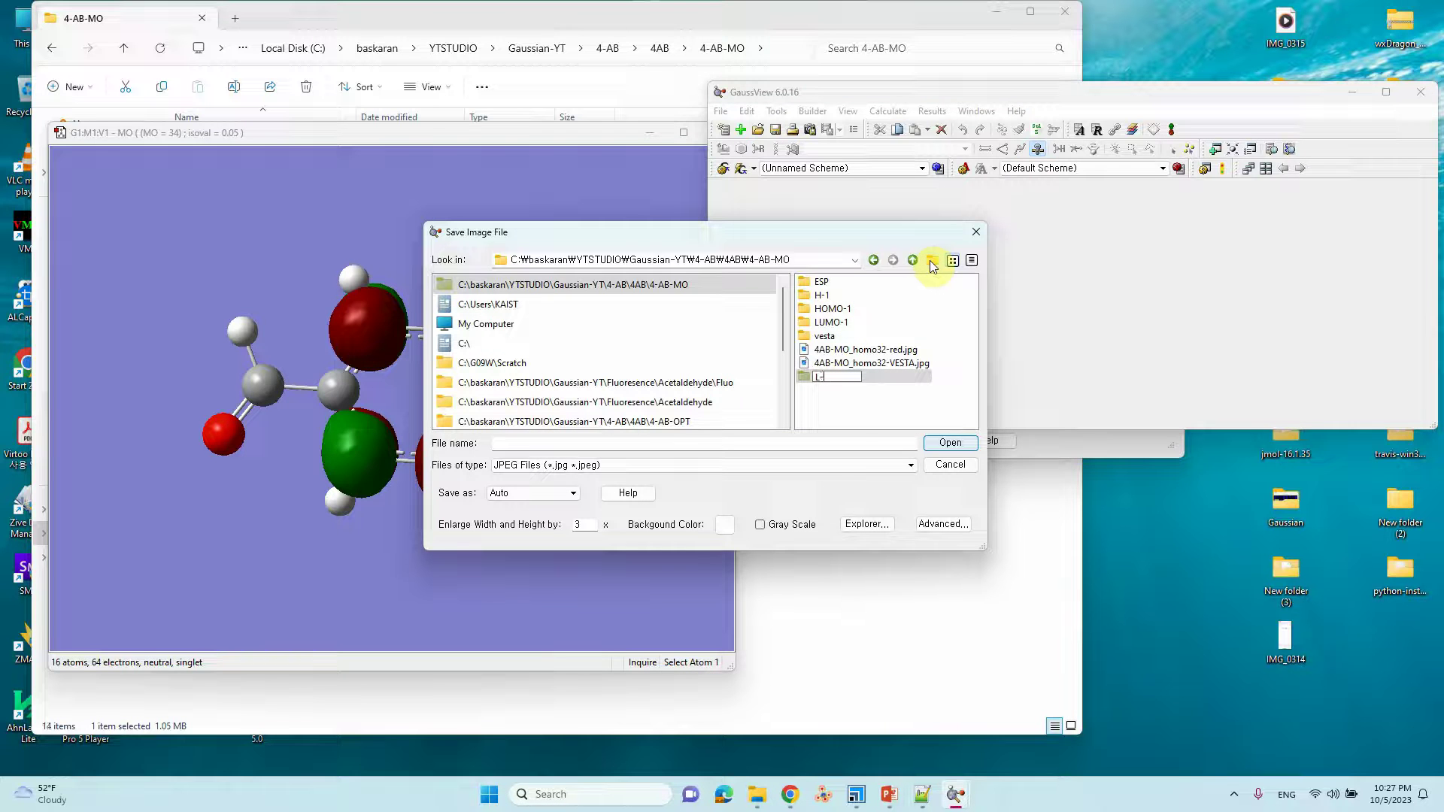
type("-1")
type("+1")
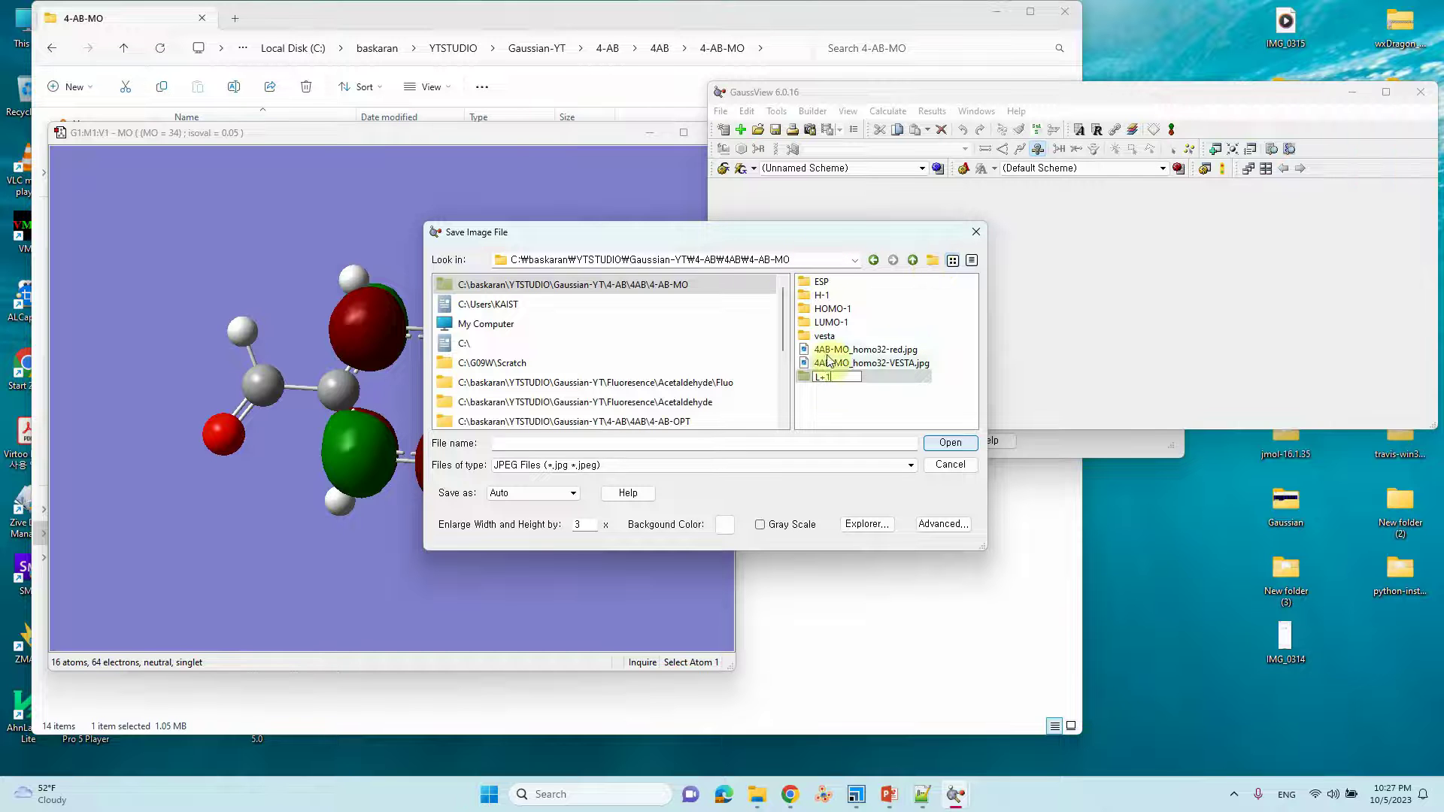
left_click(825, 393)
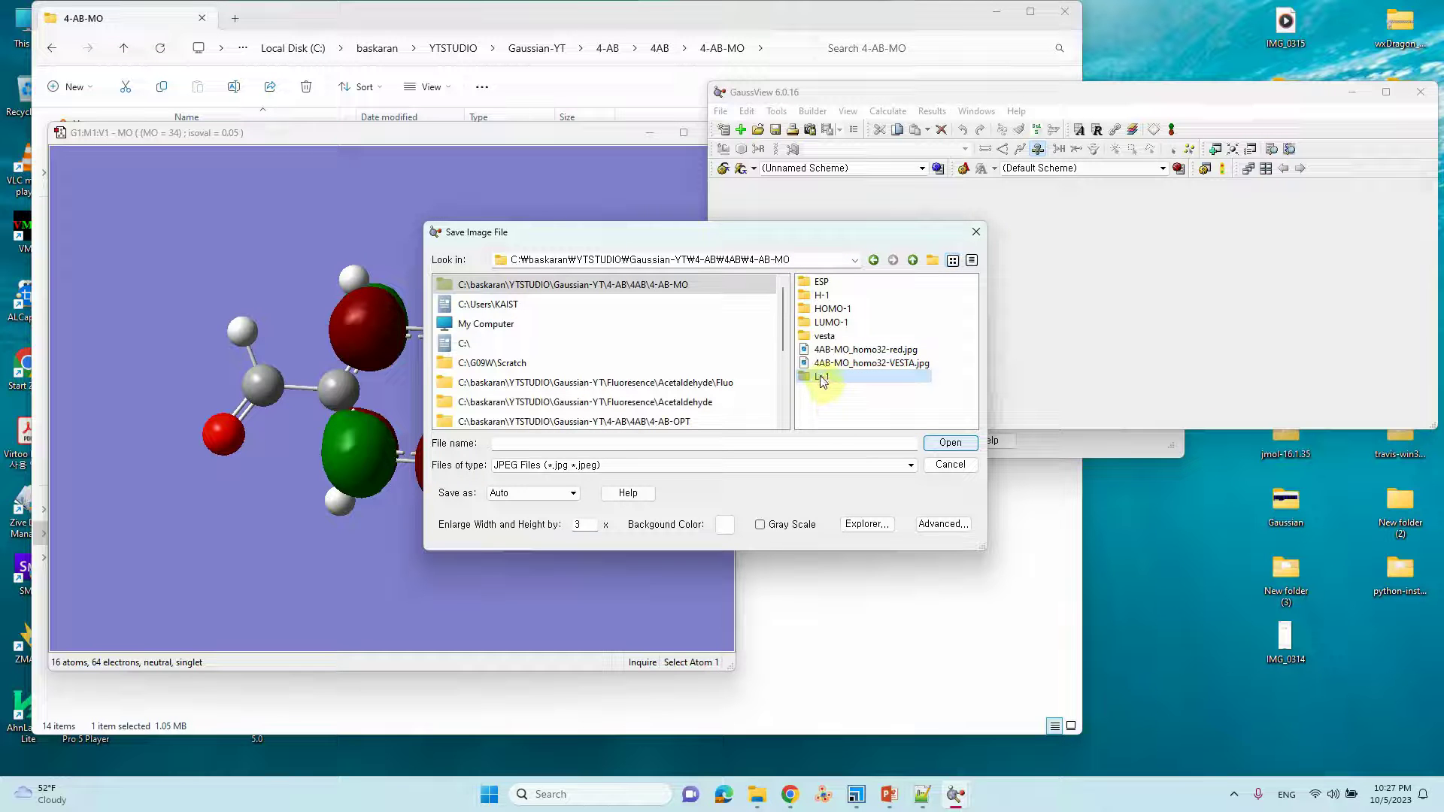
Step: Save the MO 34 orbital picture inside the L+1 folder as L+1.jpg
double_click(822, 378)
left_click(625, 444)
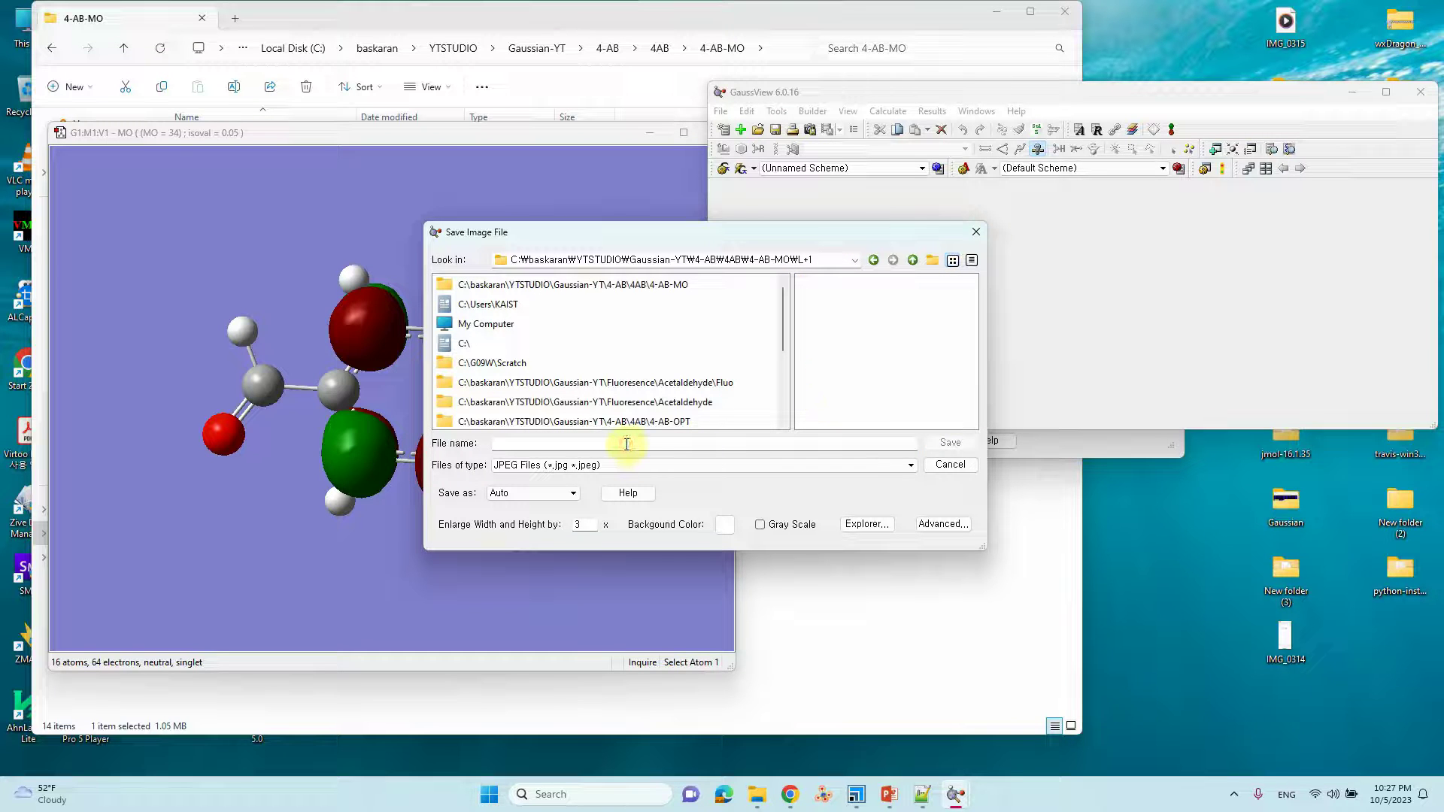
type("L+1")
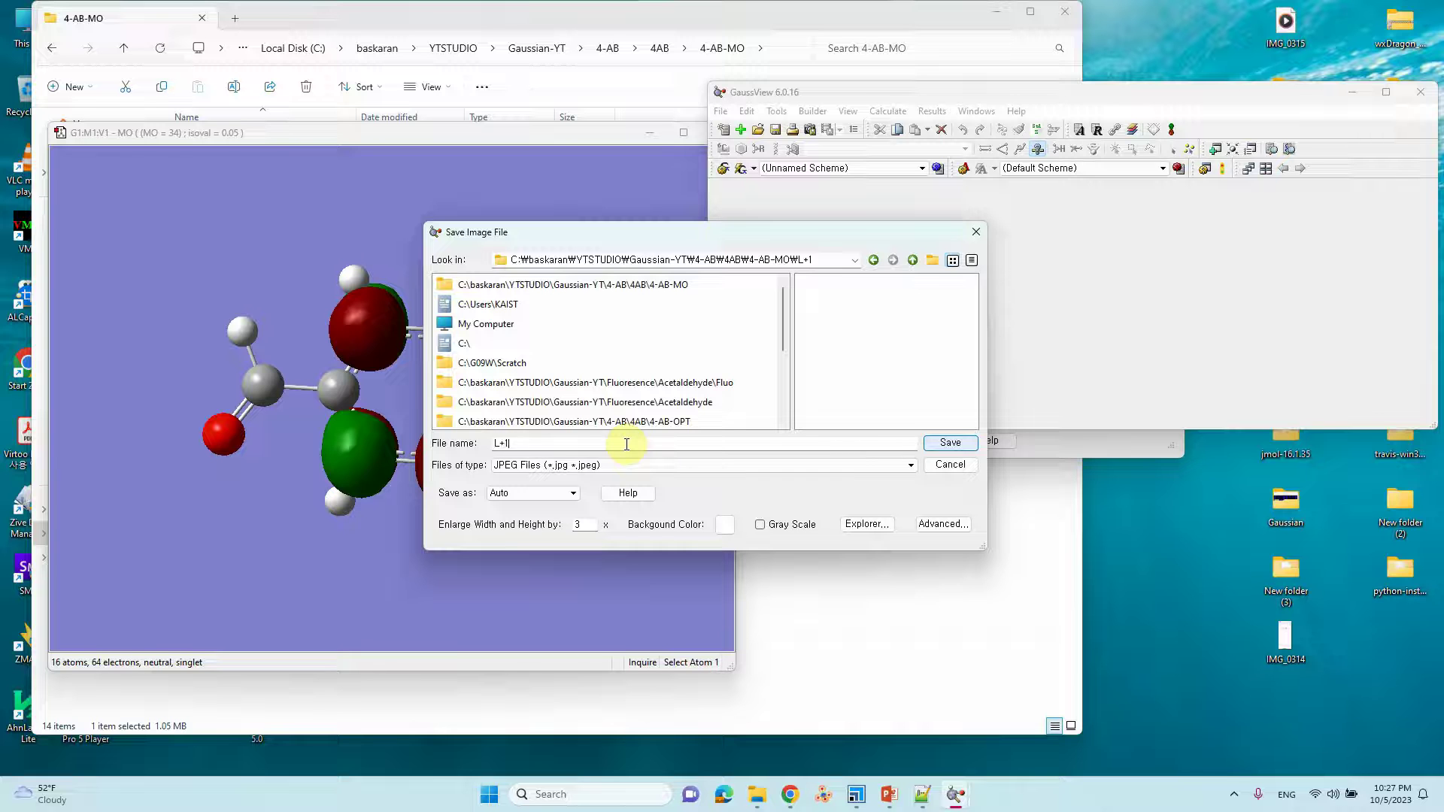
left_click(949, 442)
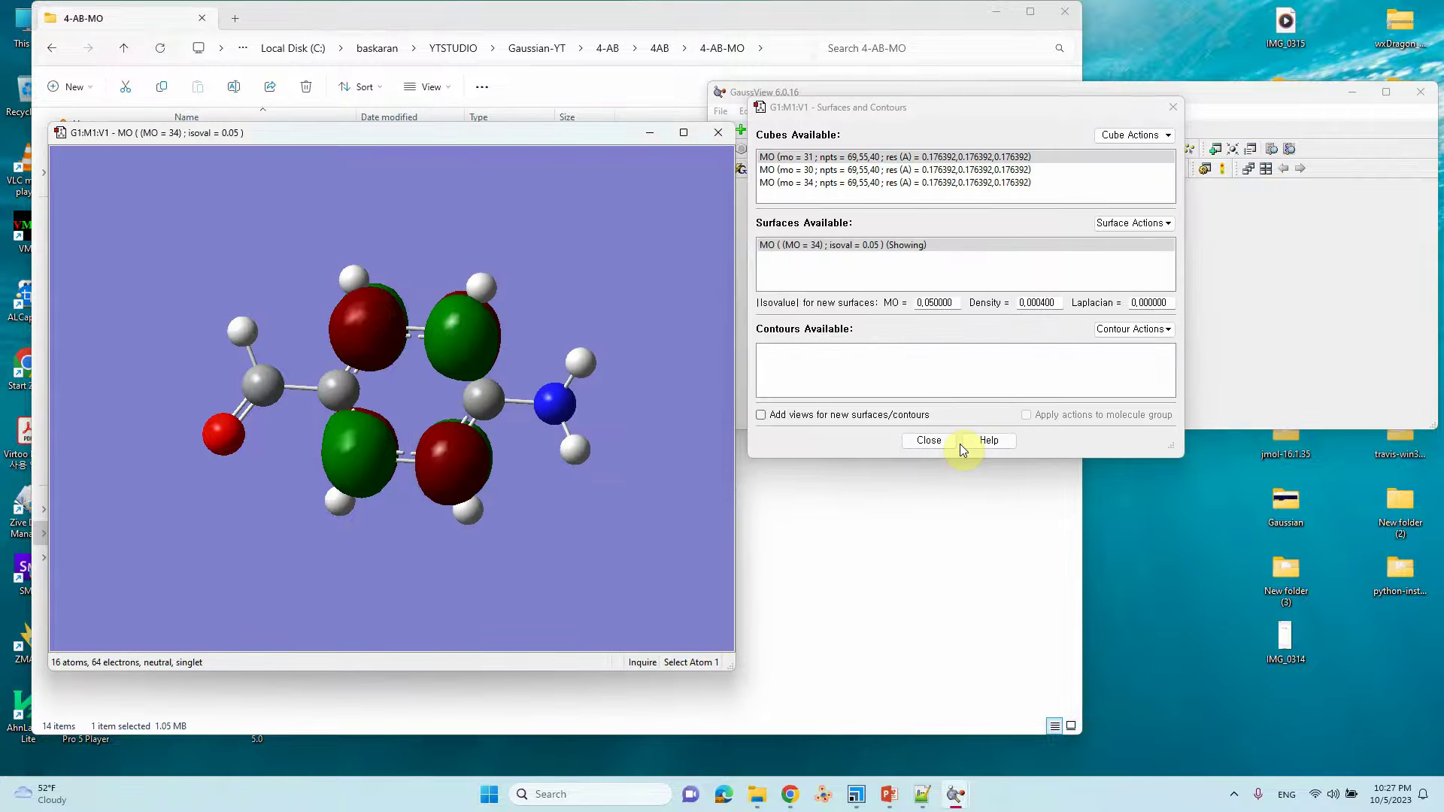
Step: Generate a new cube for orbital 35 and select it in the cube list
left_click(1162, 135)
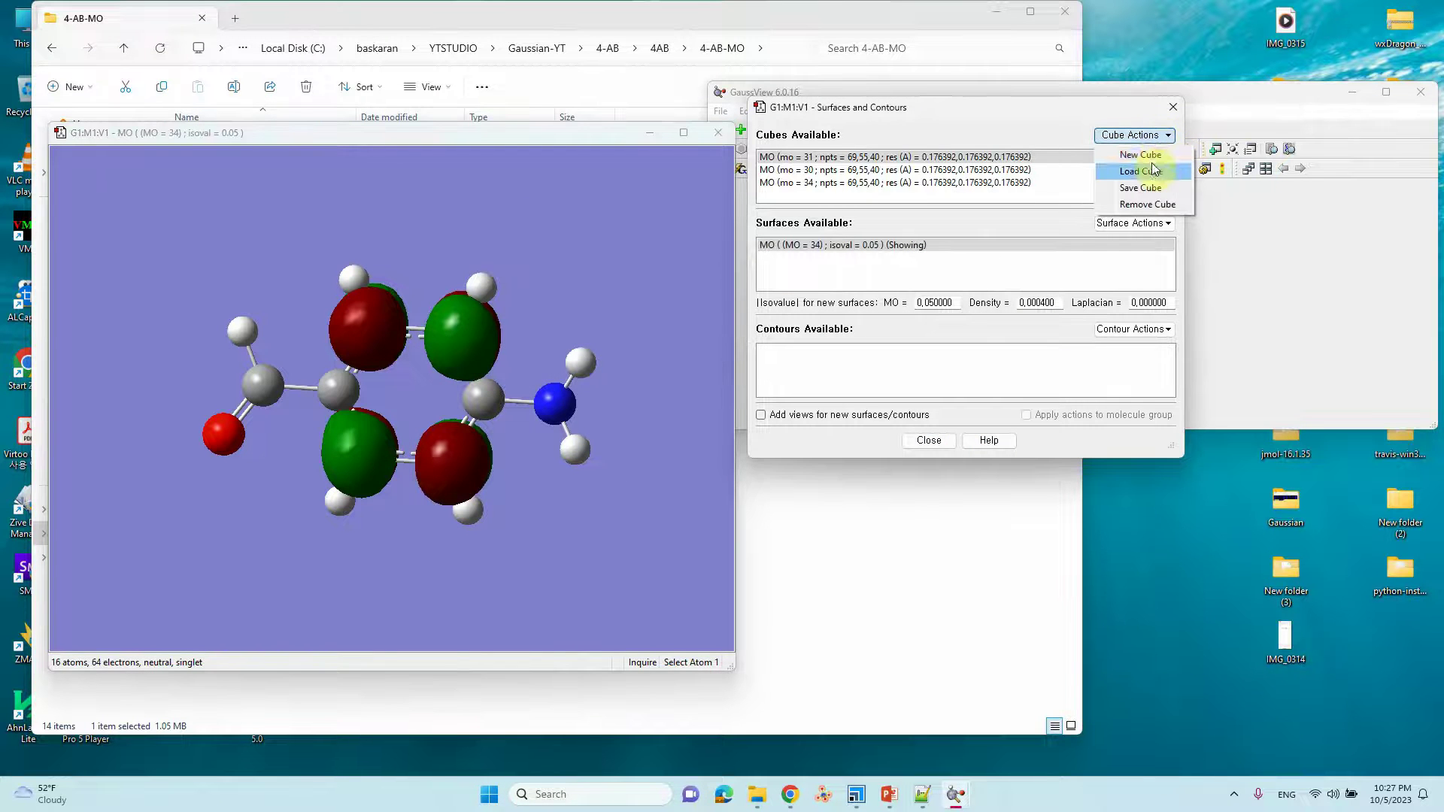
left_click(1150, 156)
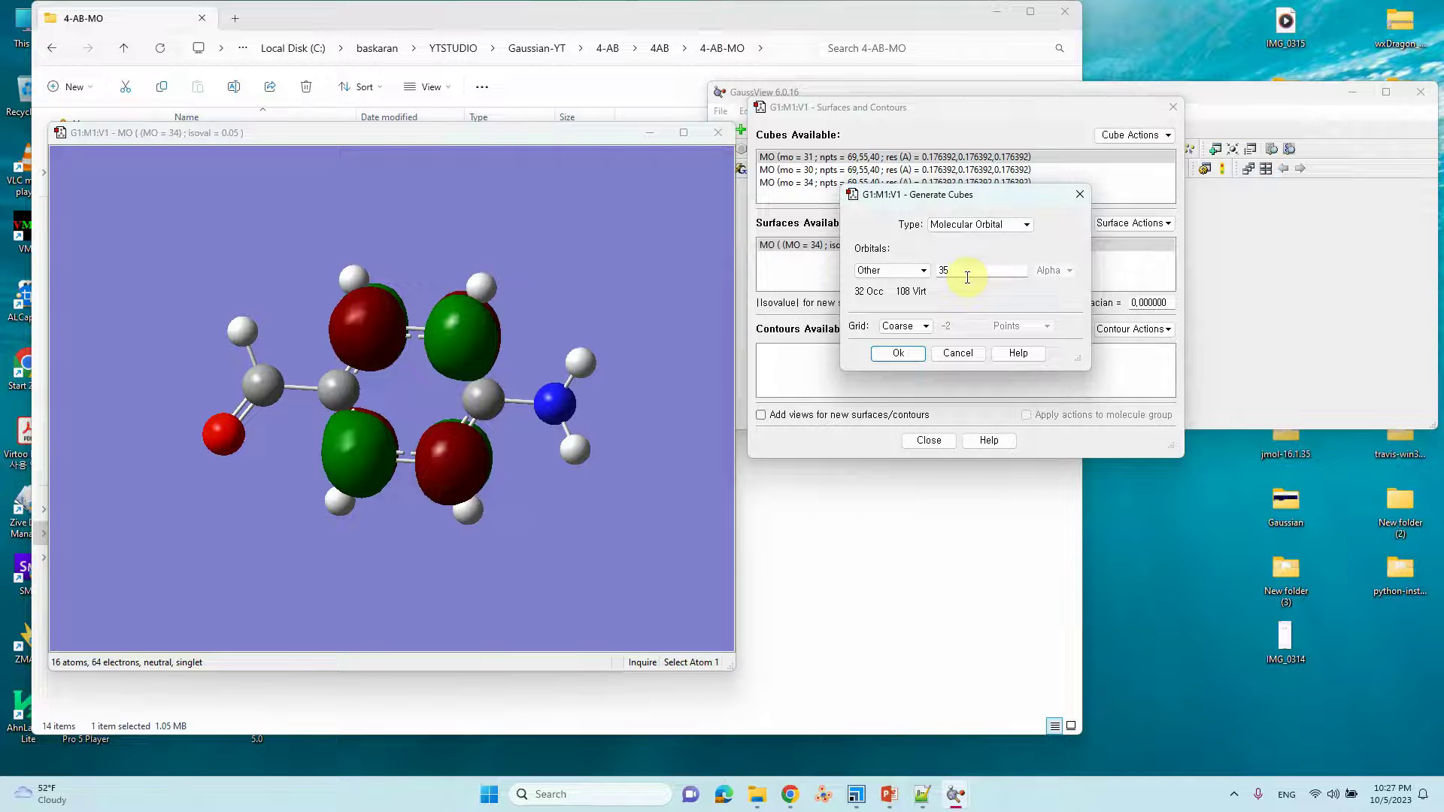
left_click(892, 354)
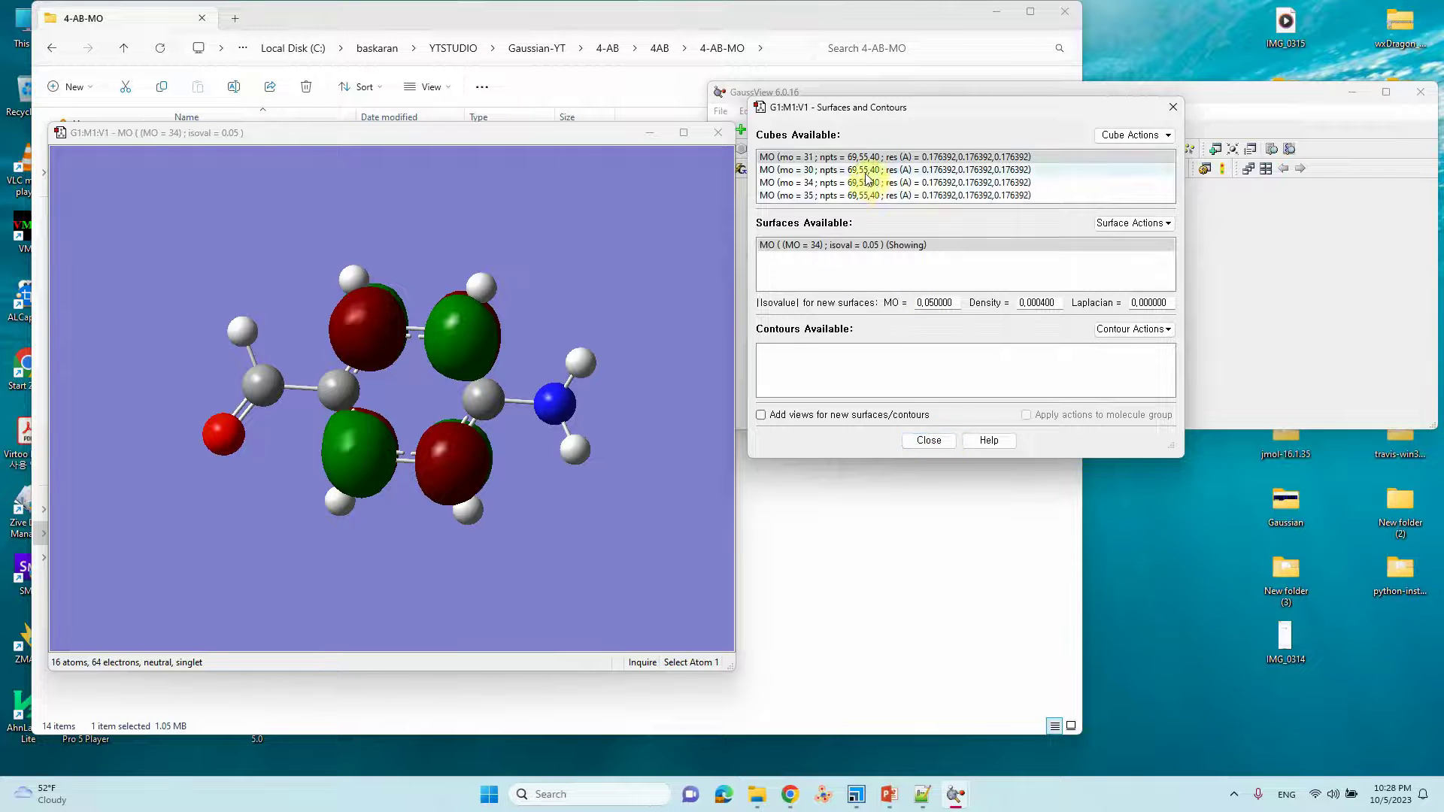
left_click(850, 195)
Step: Replace the MO 34 surface with an isovalue 0.05 surface from the MO 35 cube
left_click(1133, 223)
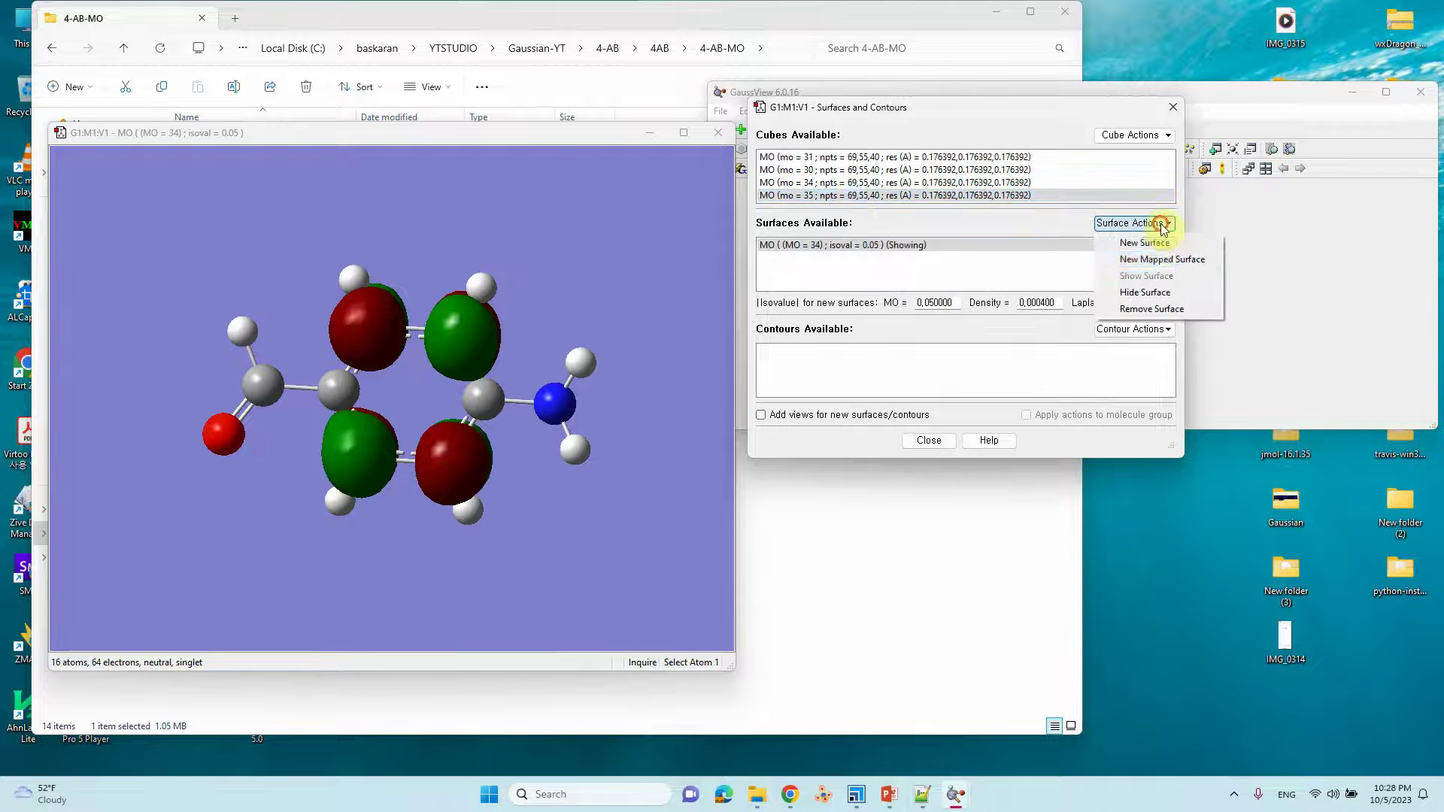
left_click(1150, 307)
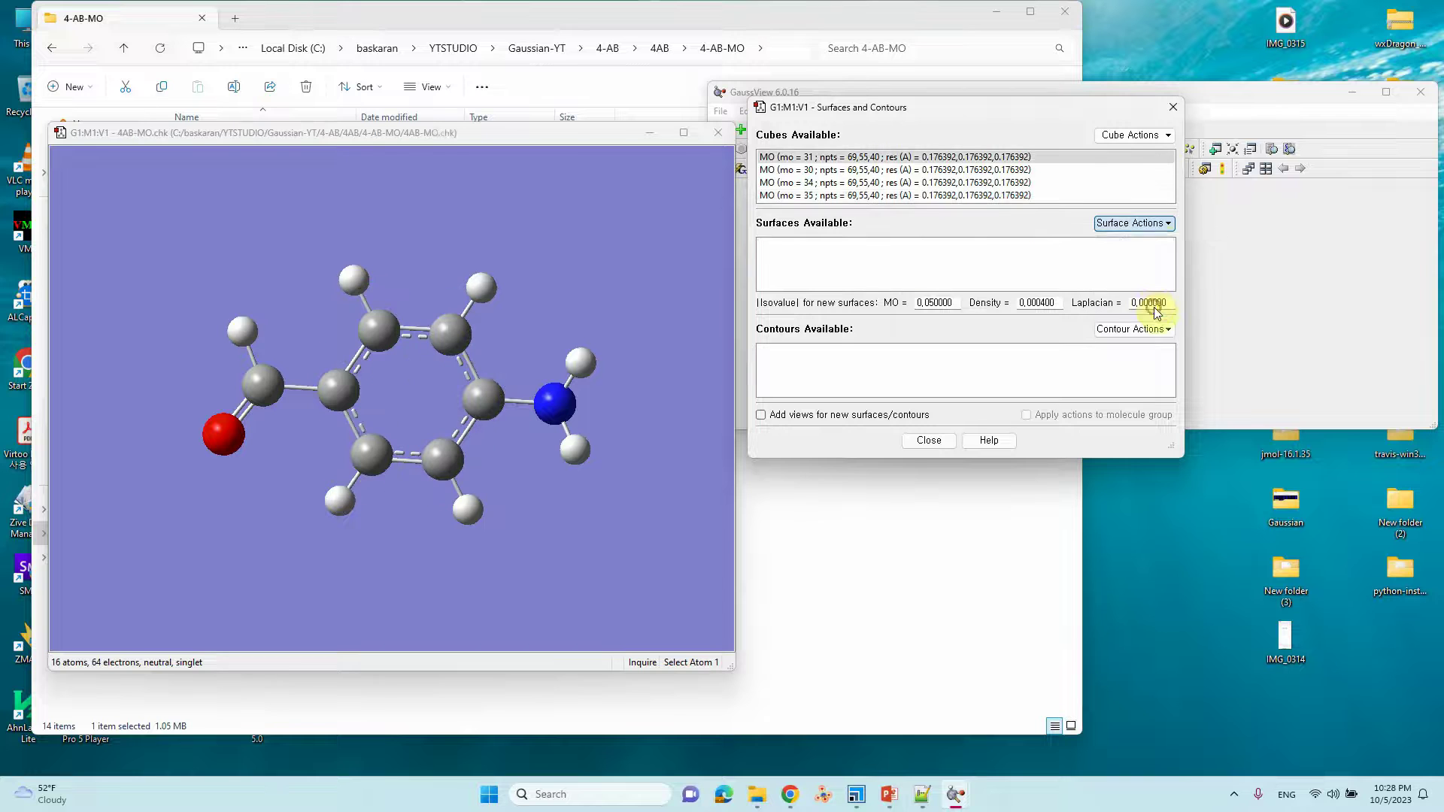
left_click(987, 195)
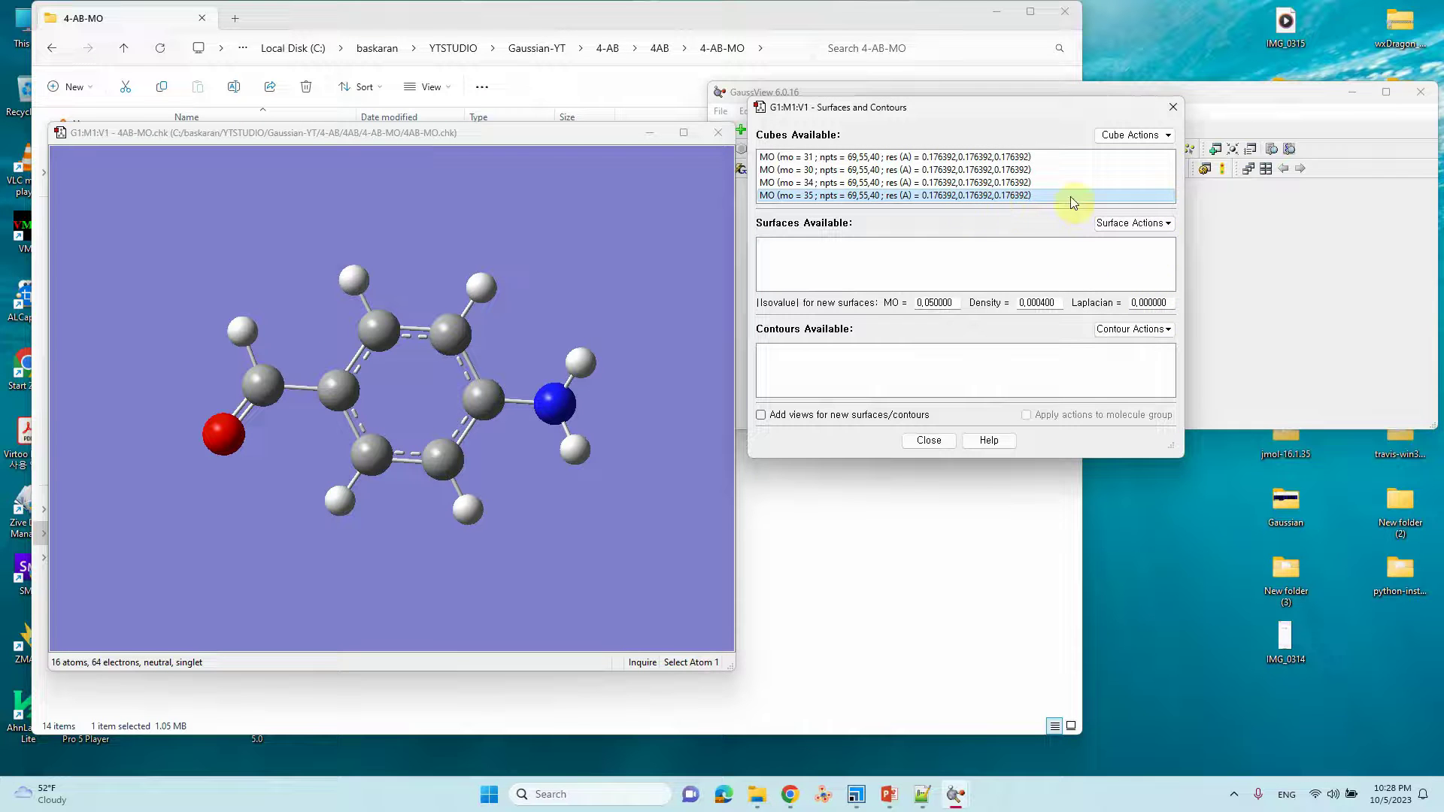
left_click(1152, 224)
left_click(1152, 238)
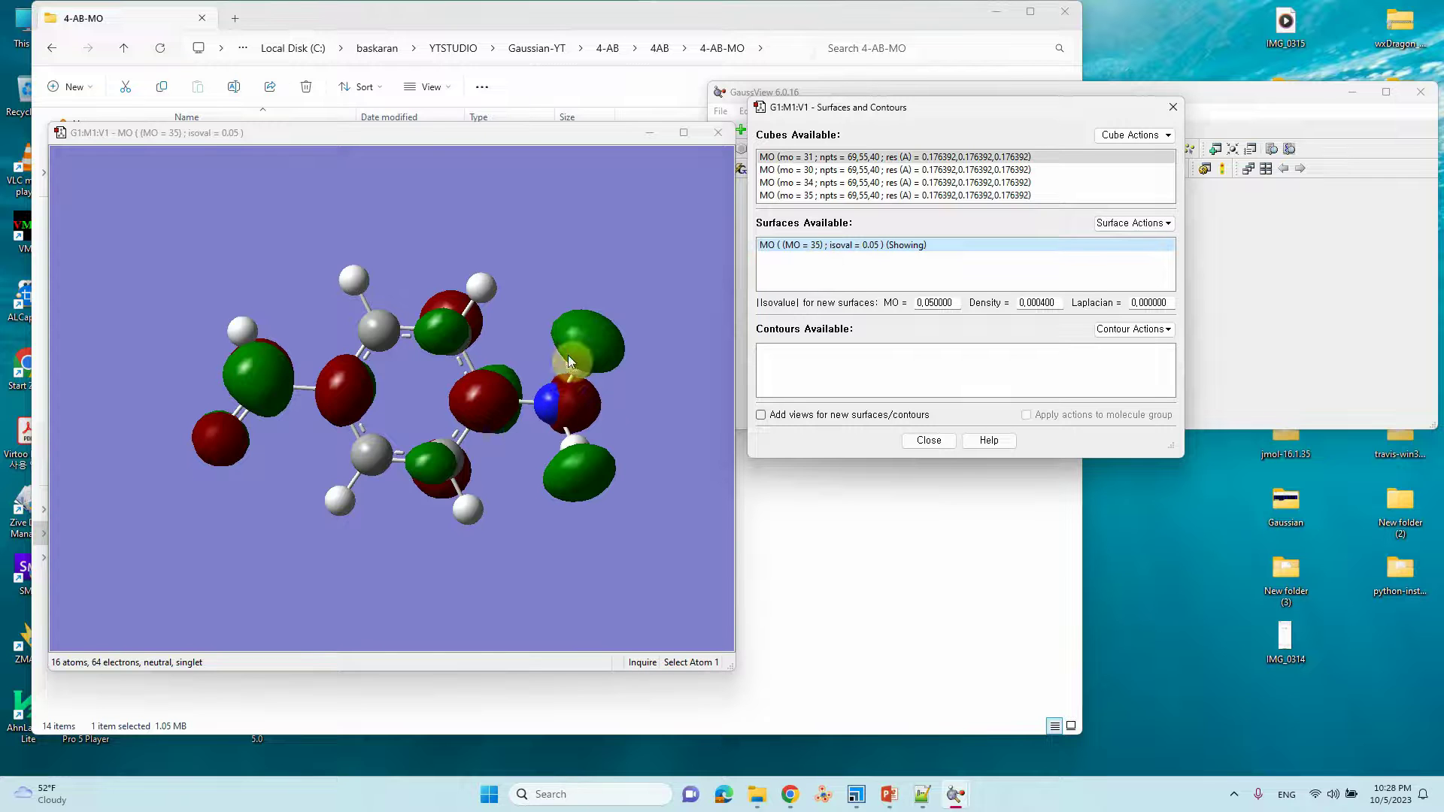
left_click(1225, 248)
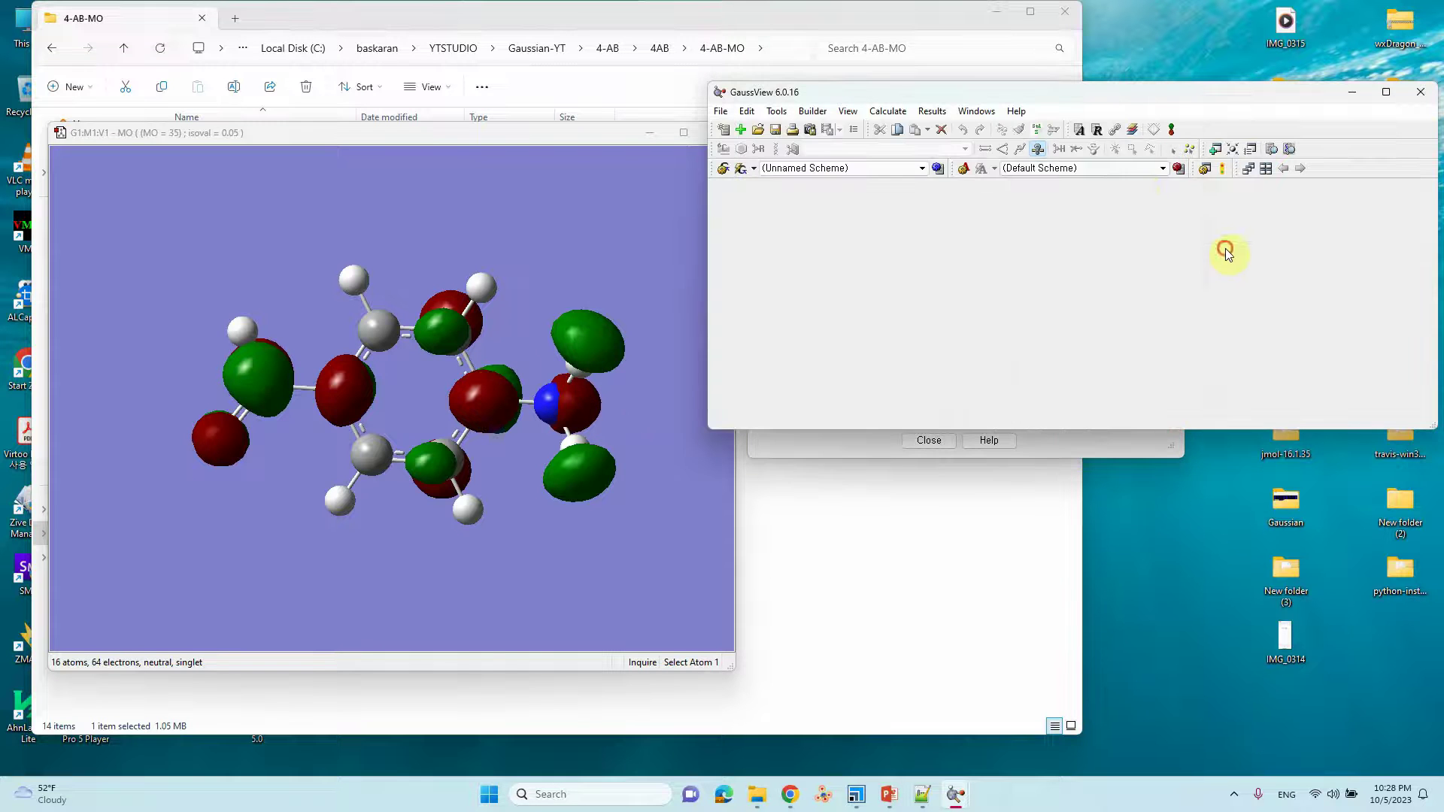
Step: Save the MO 35 orbital picture as L+2.jpg in the L+1 folder
left_click(721, 113)
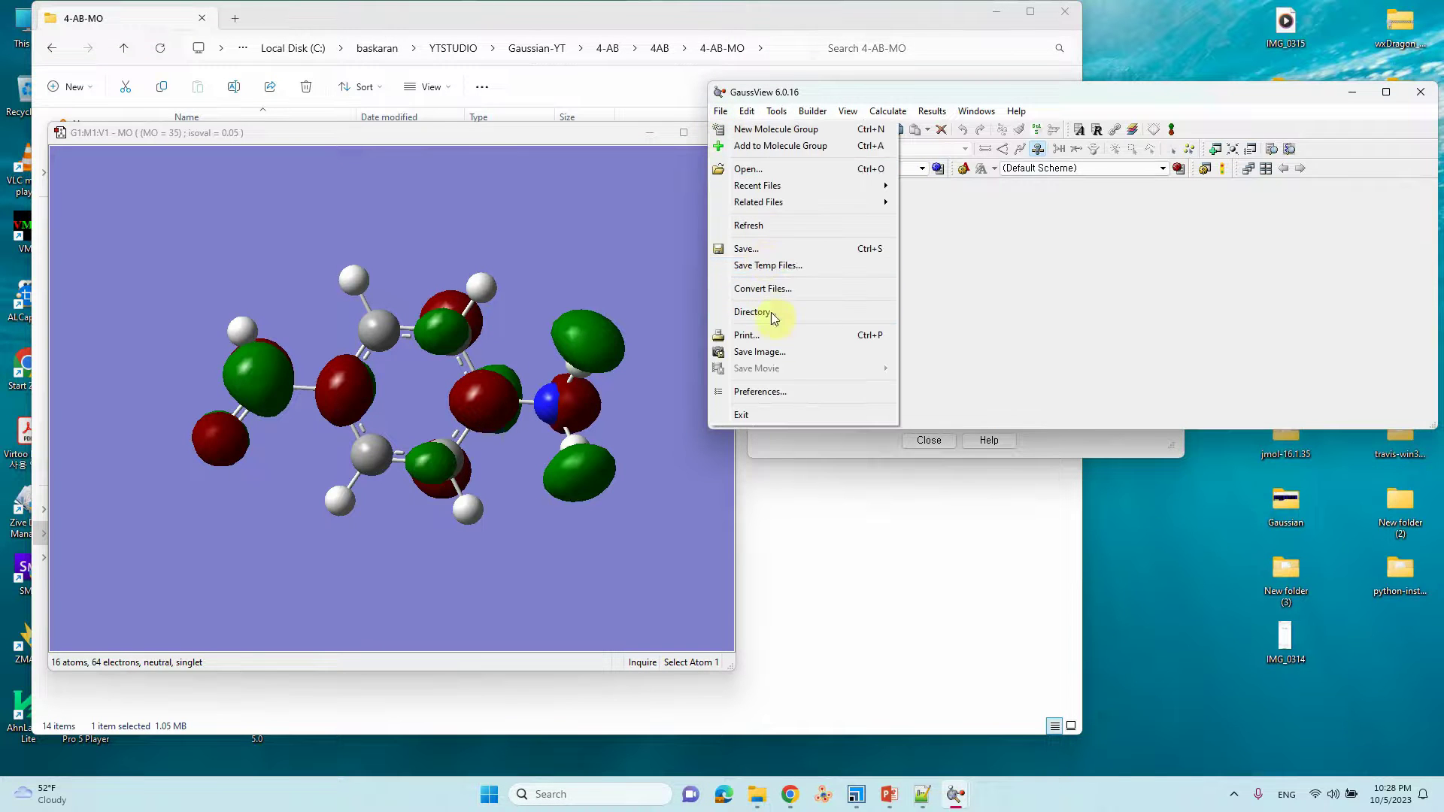
left_click(770, 351)
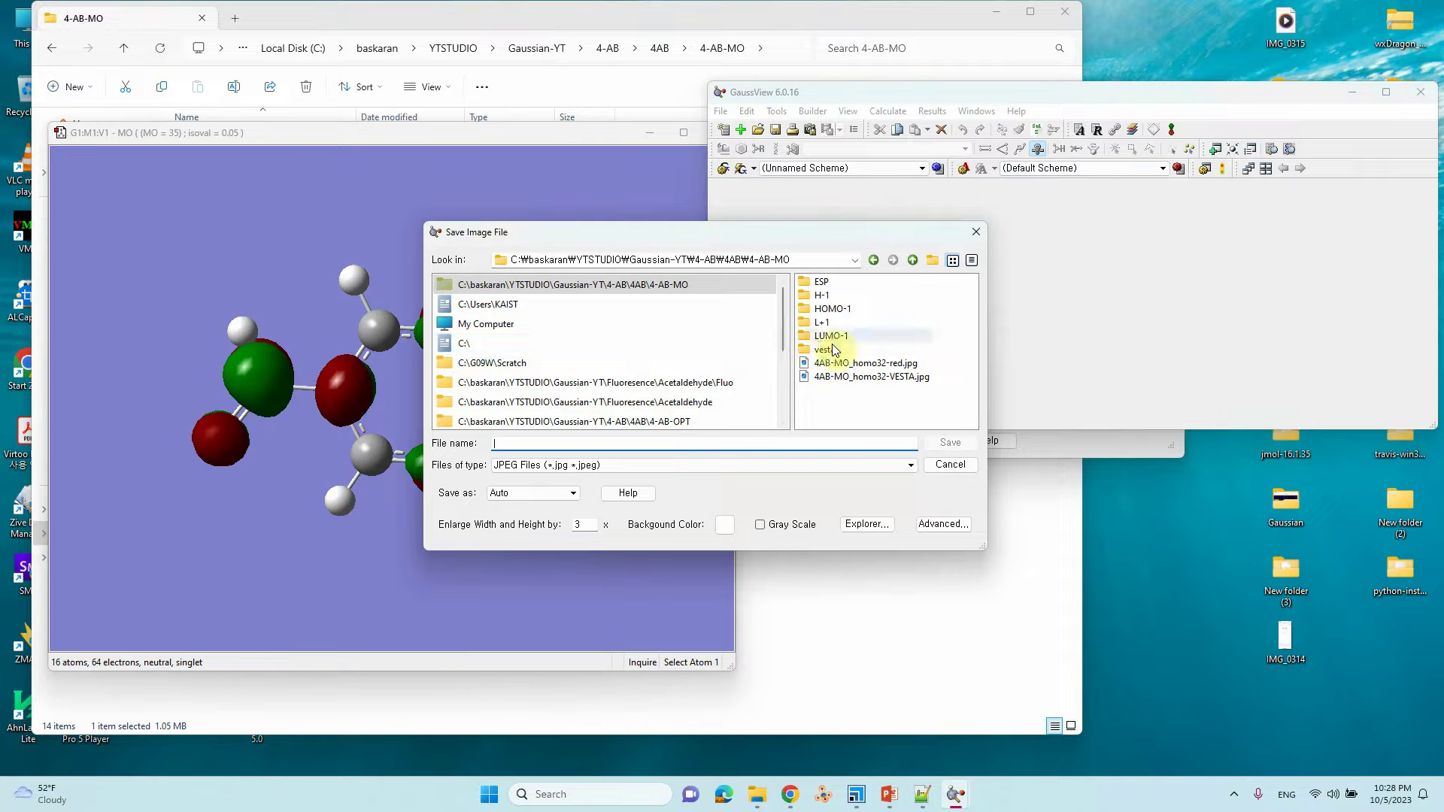
double_click(822, 322)
left_click(709, 443)
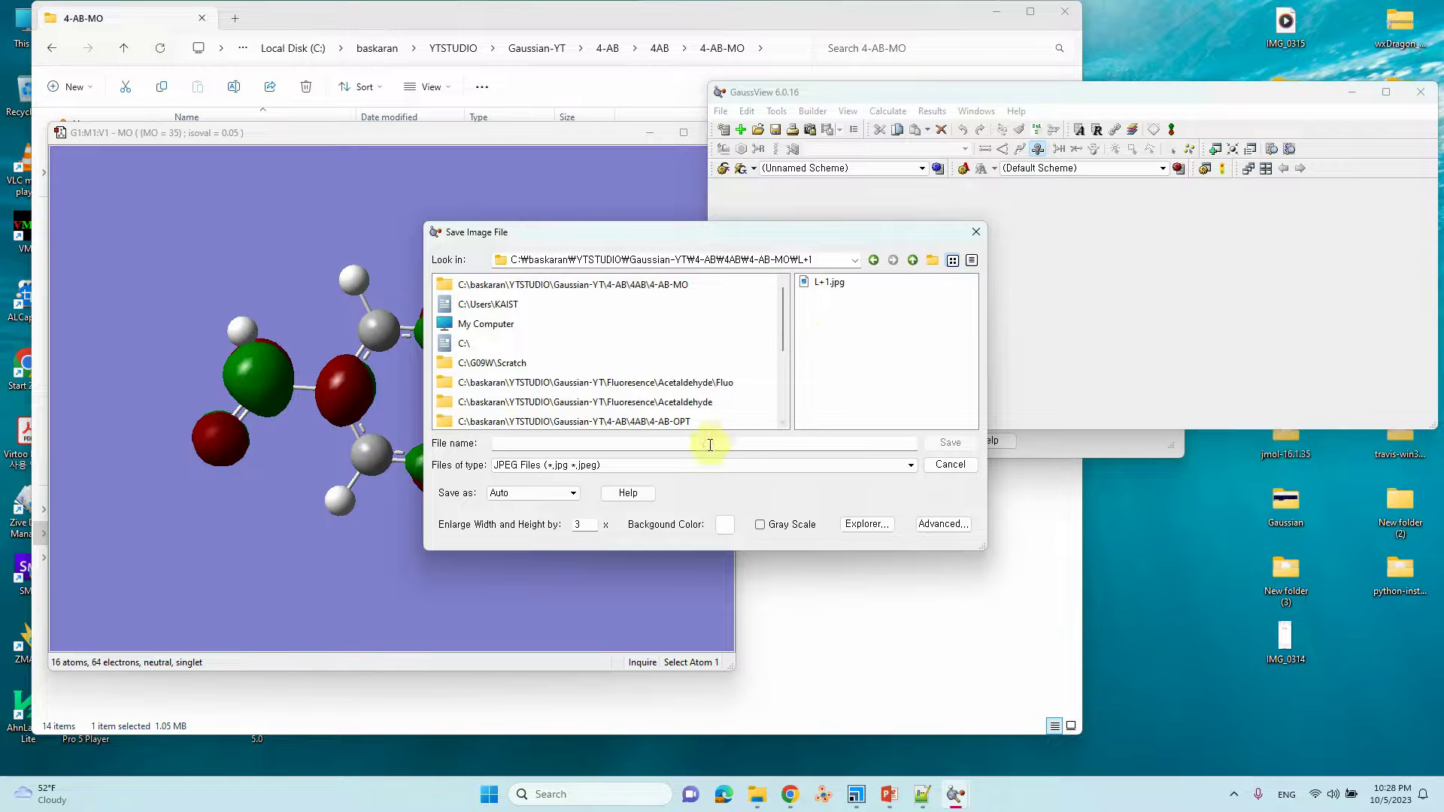
type("L+2")
left_click(950, 442)
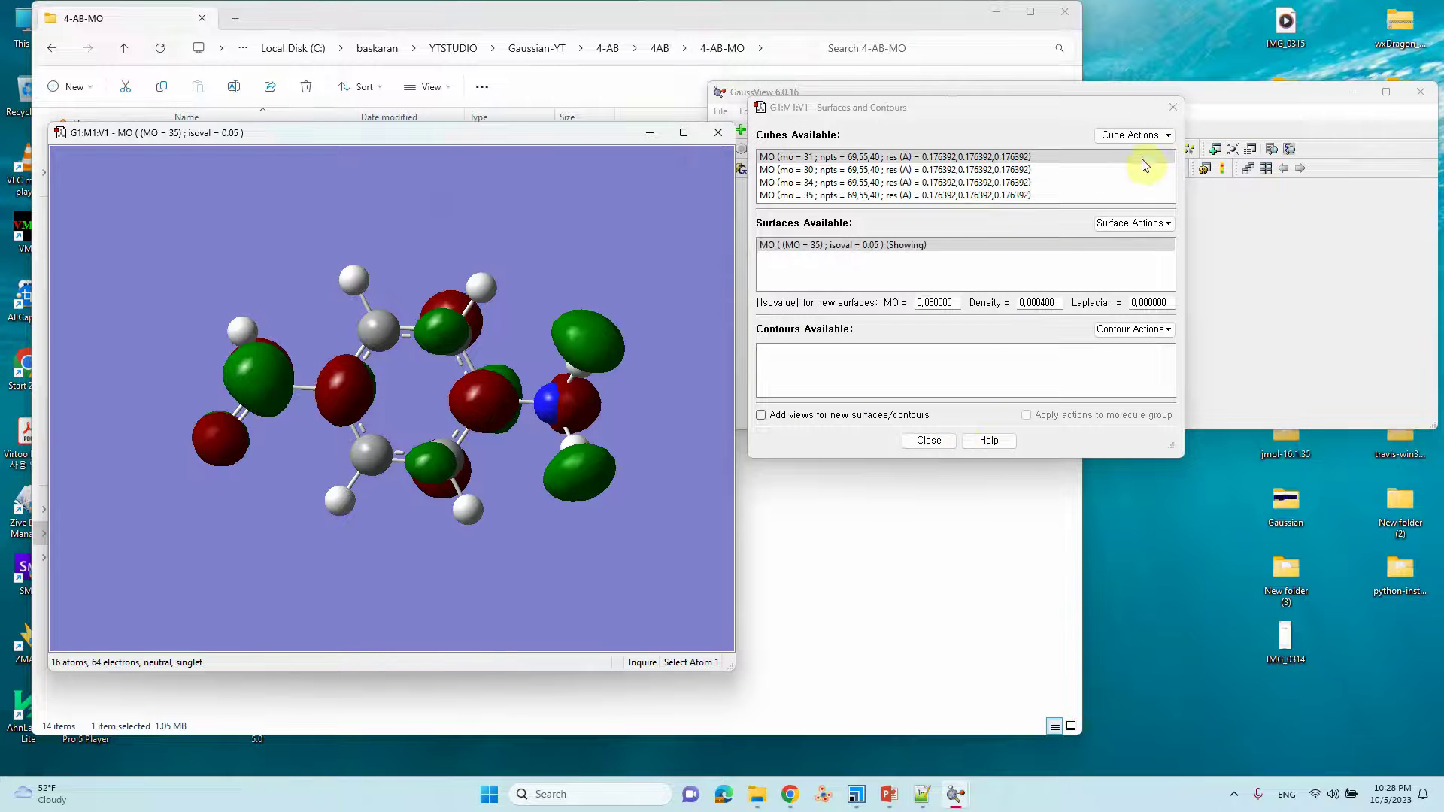
Step: Save the cube to a file, then close the Surfaces dialog and the molecule window
left_click(1155, 137)
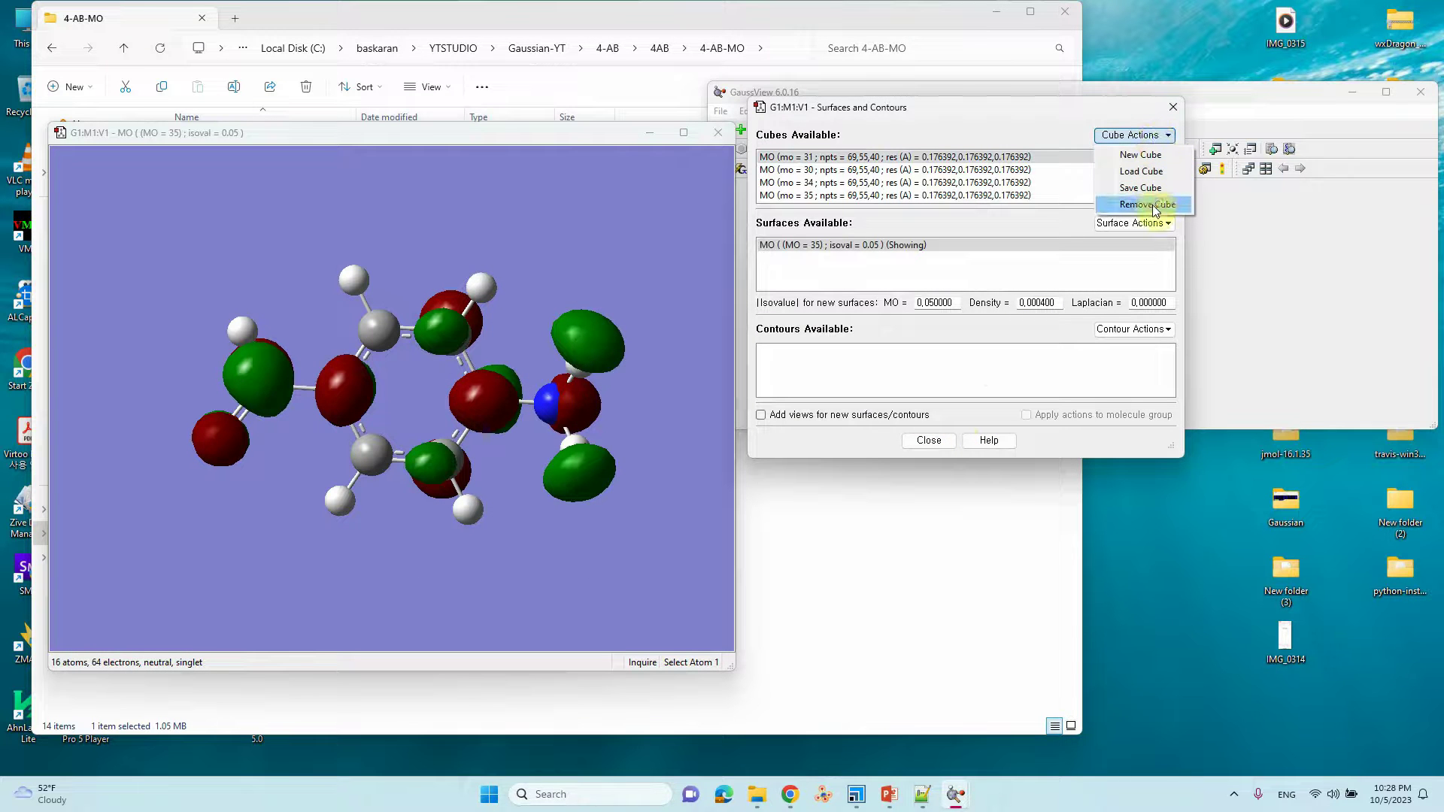
left_click(1153, 190)
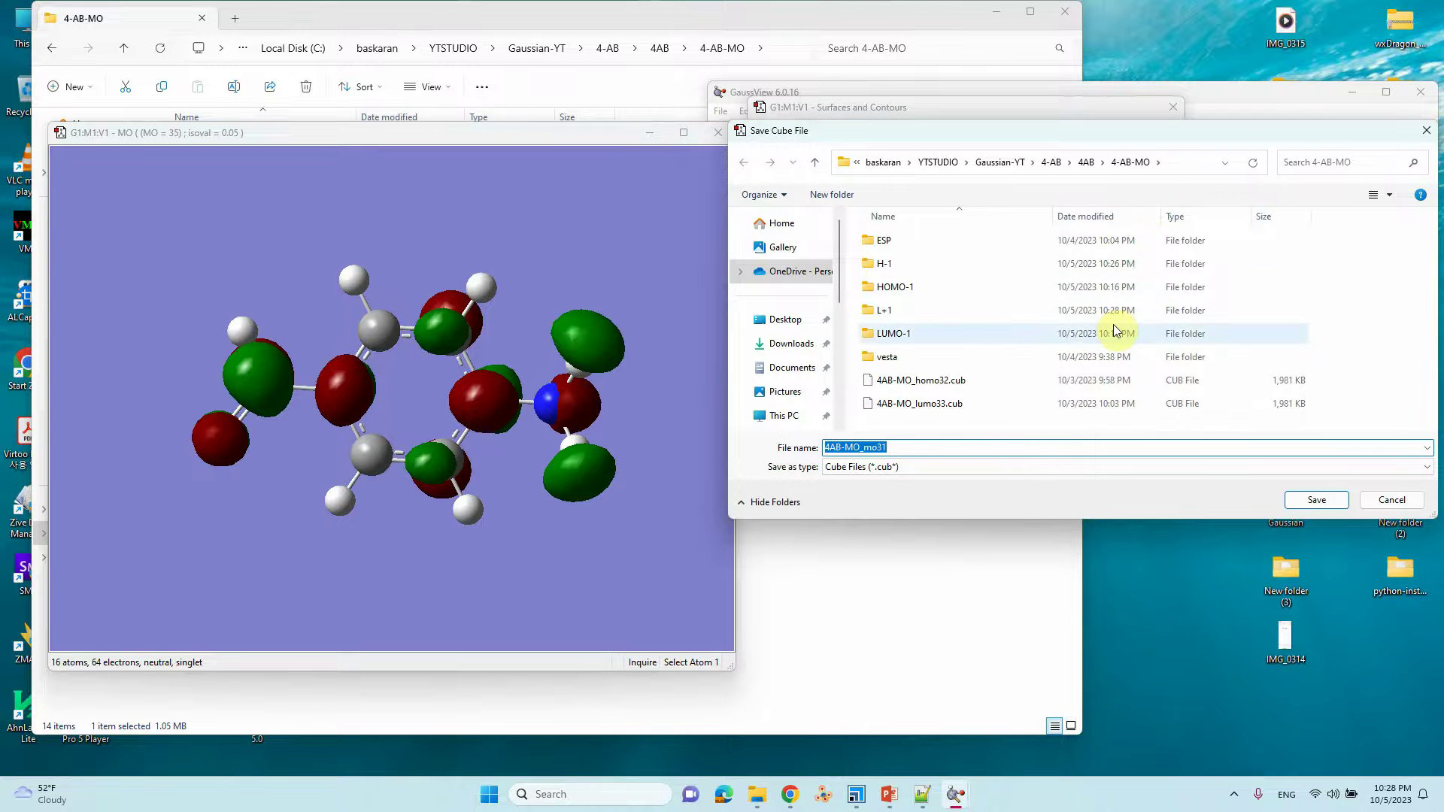
left_click_drag(1282, 130, 1181, 146)
key("Return")
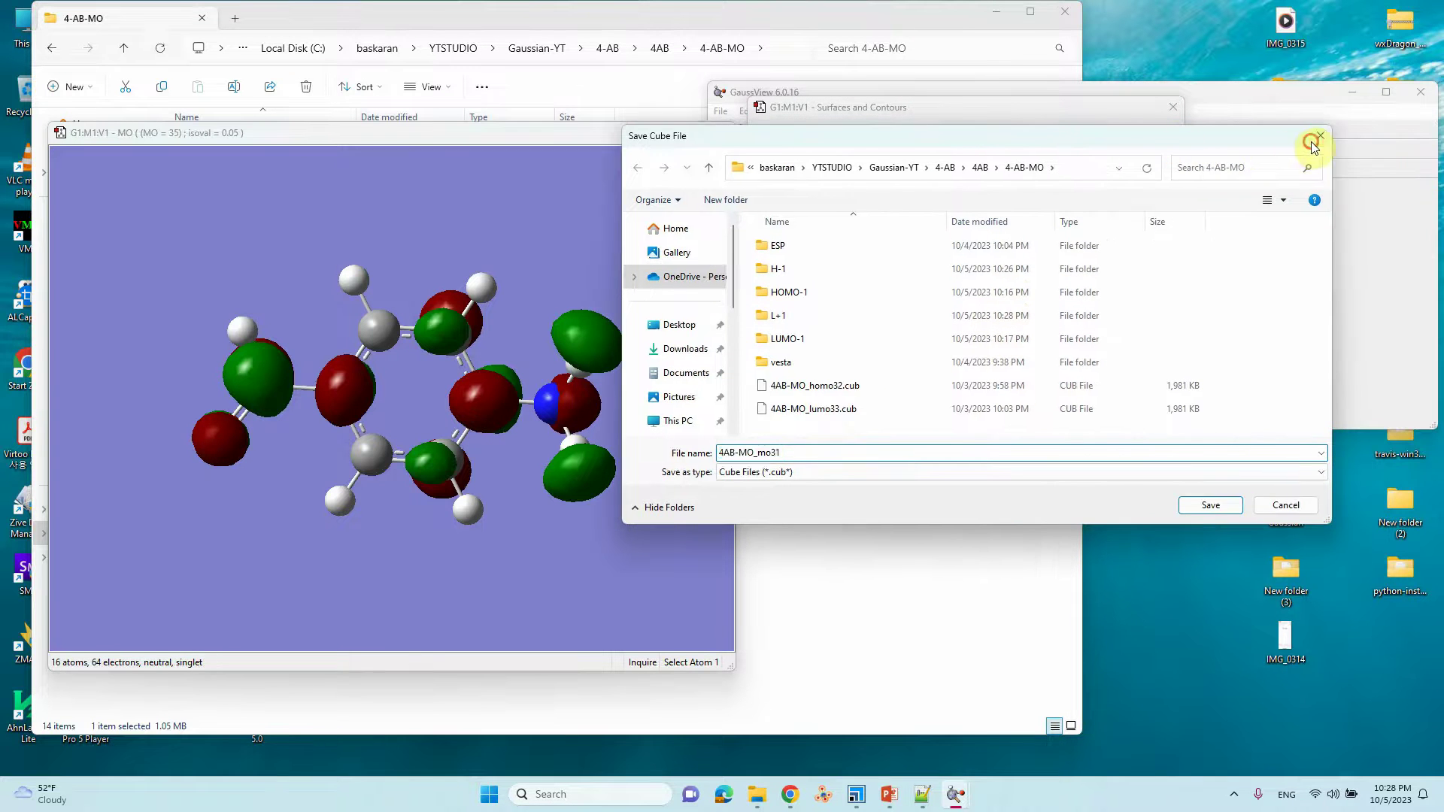
left_click(1175, 107)
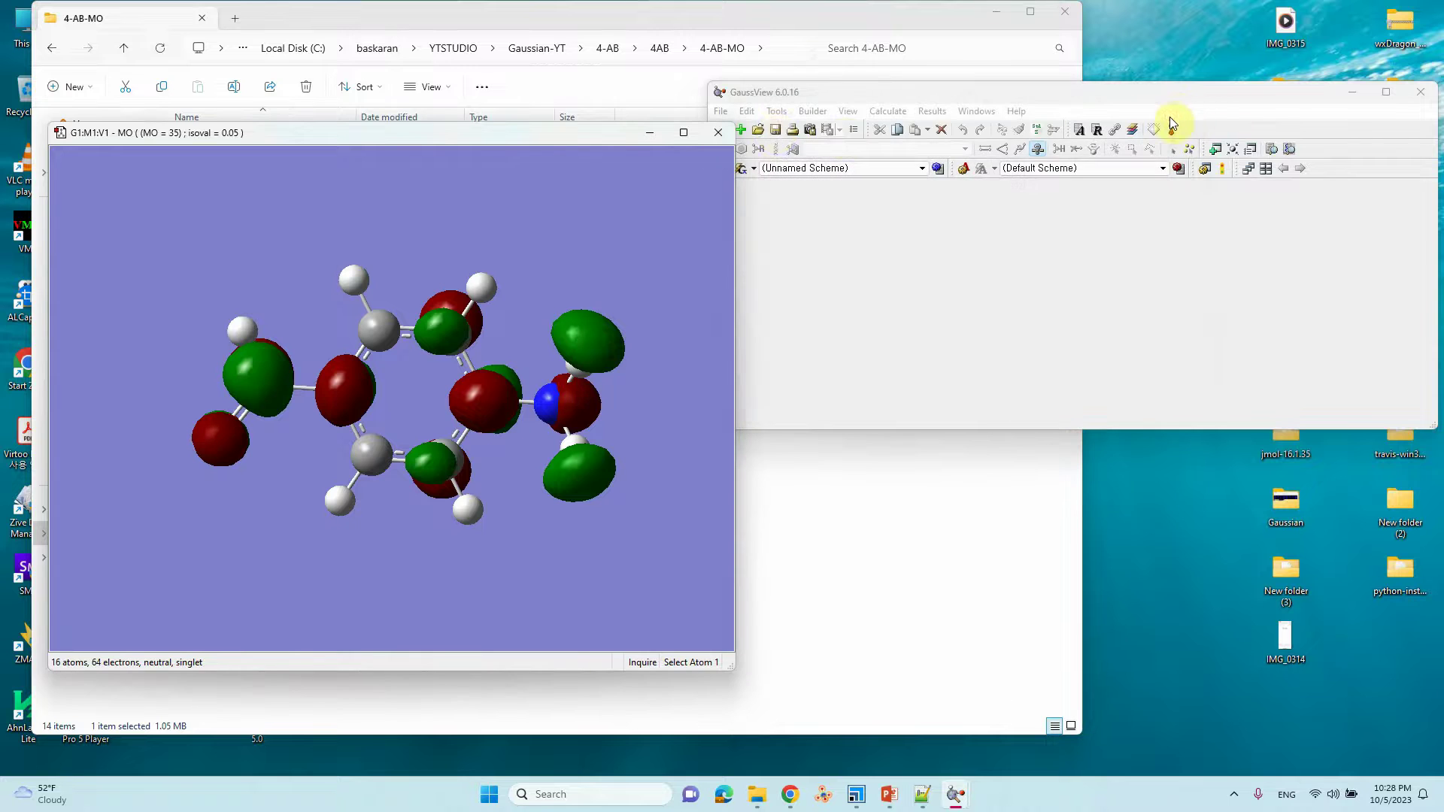
left_click(718, 132)
Step: Close GaussView and view the H-1 and H-2 images from the H-1 folder in Photos
left_click(1421, 92)
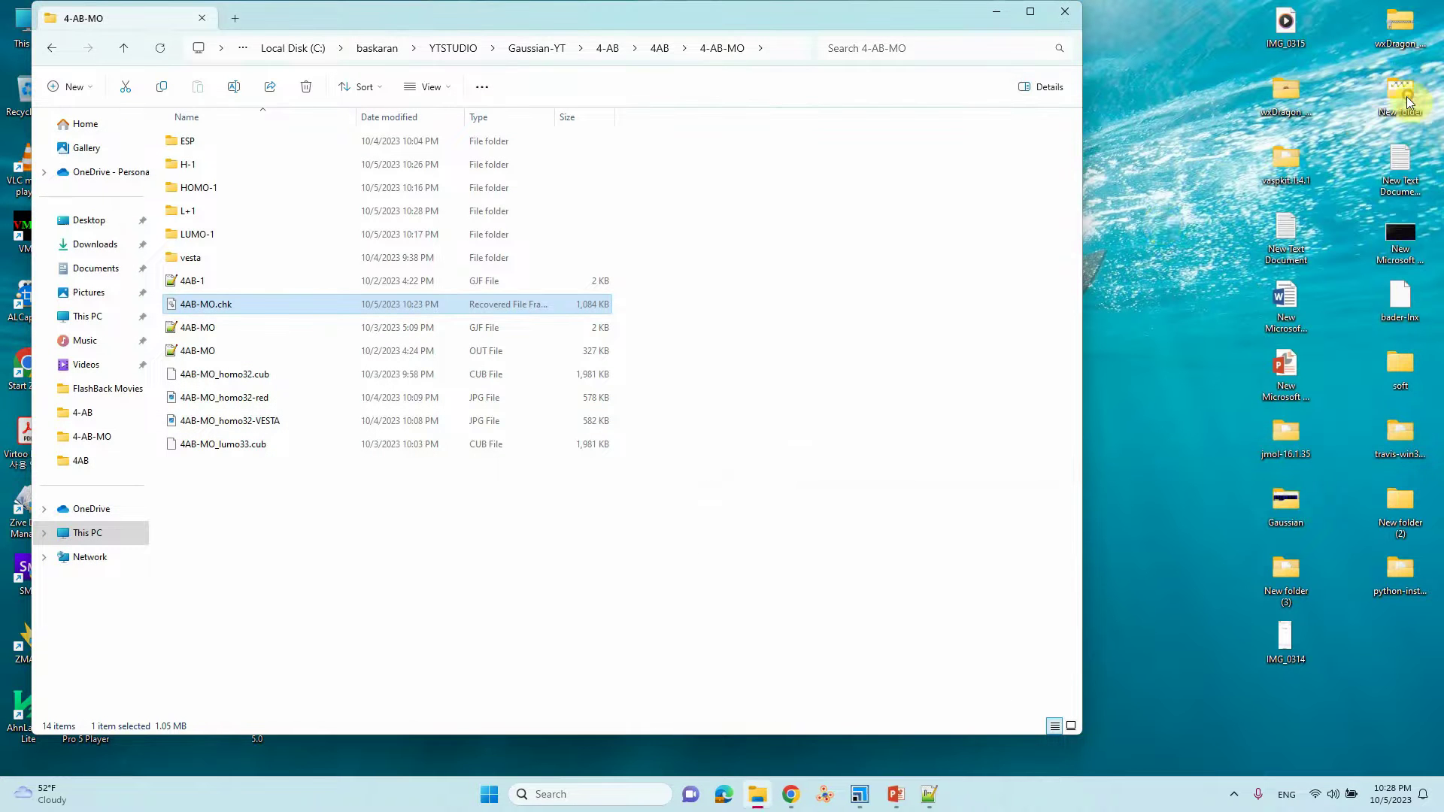
left_click(804, 392)
double_click(192, 164)
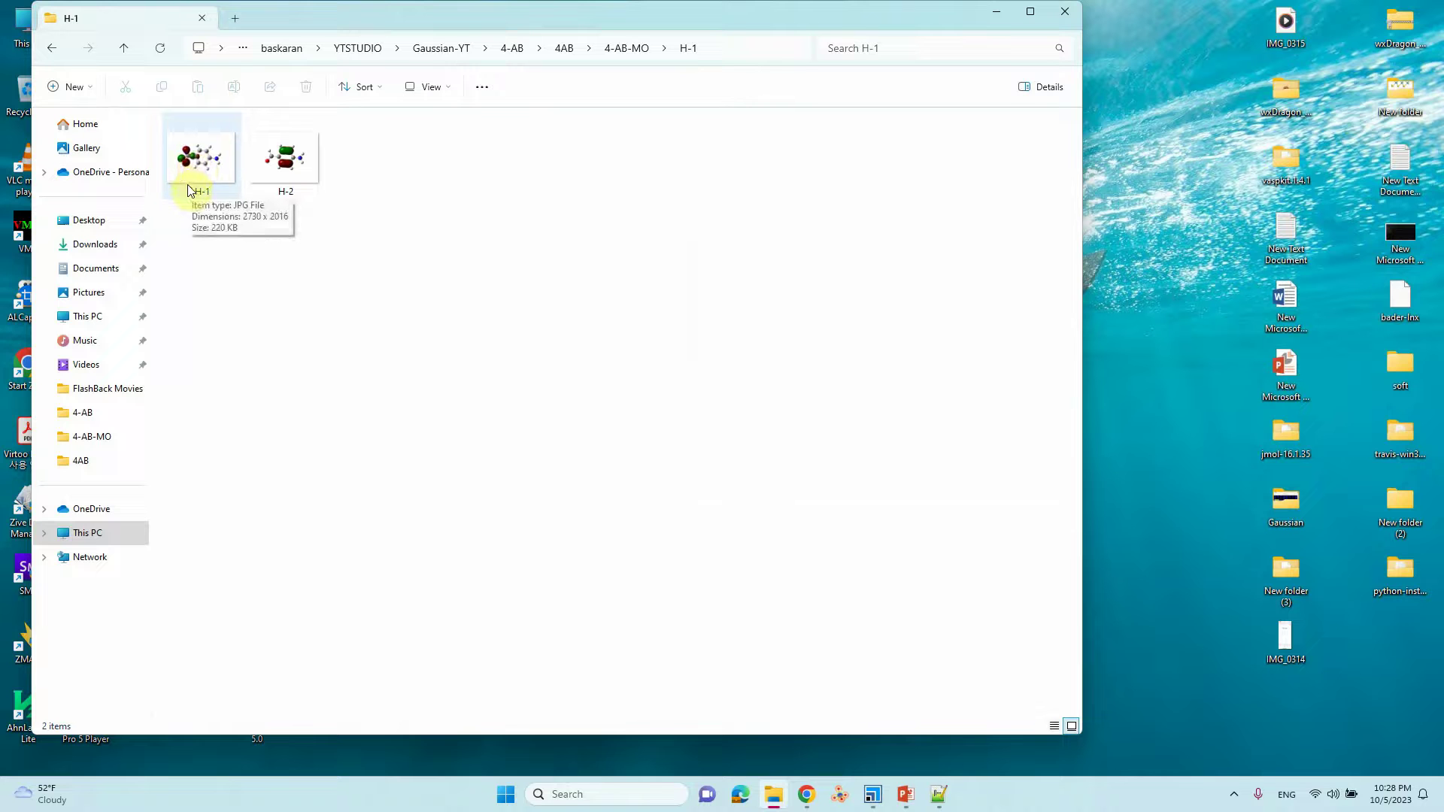
double_click(196, 161)
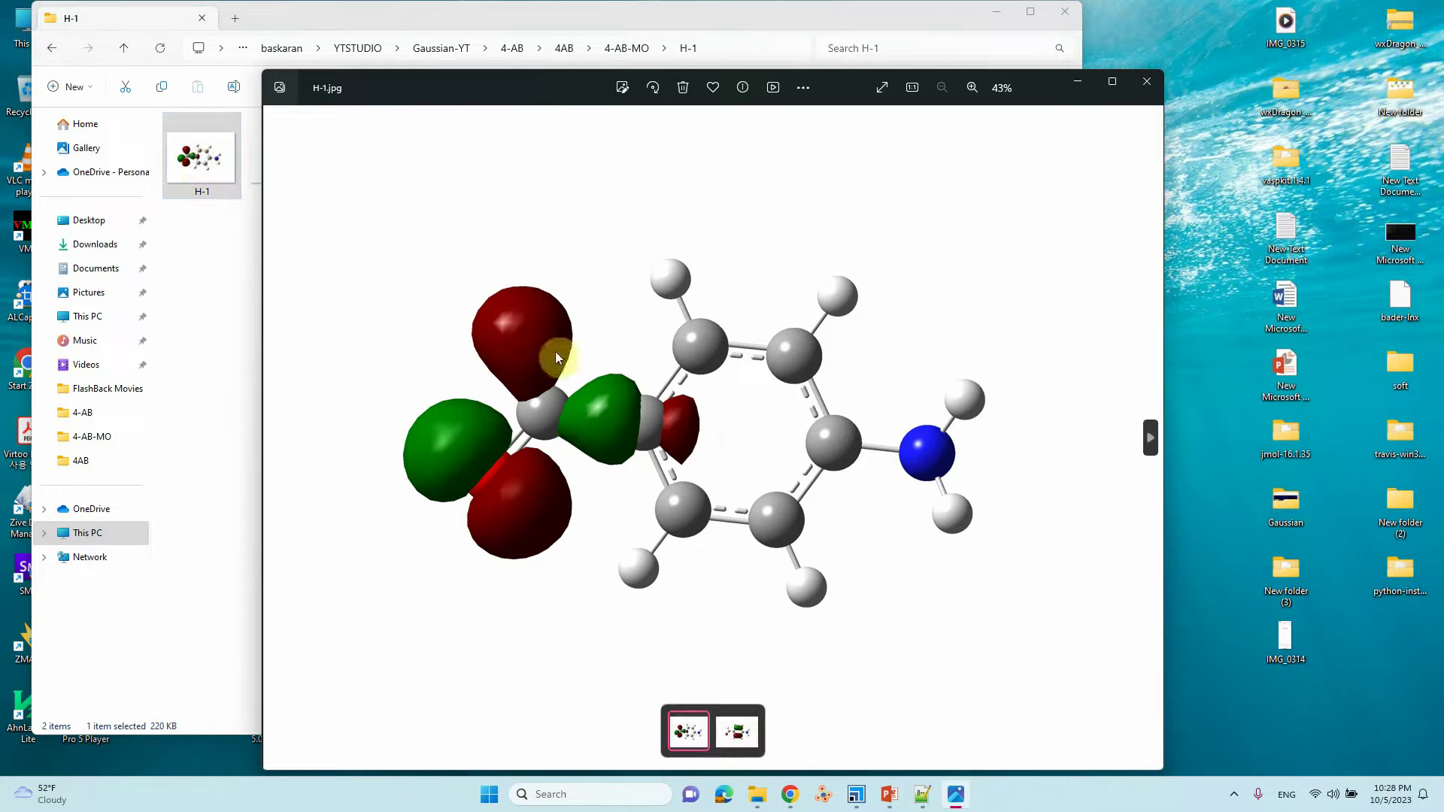
left_click(737, 730)
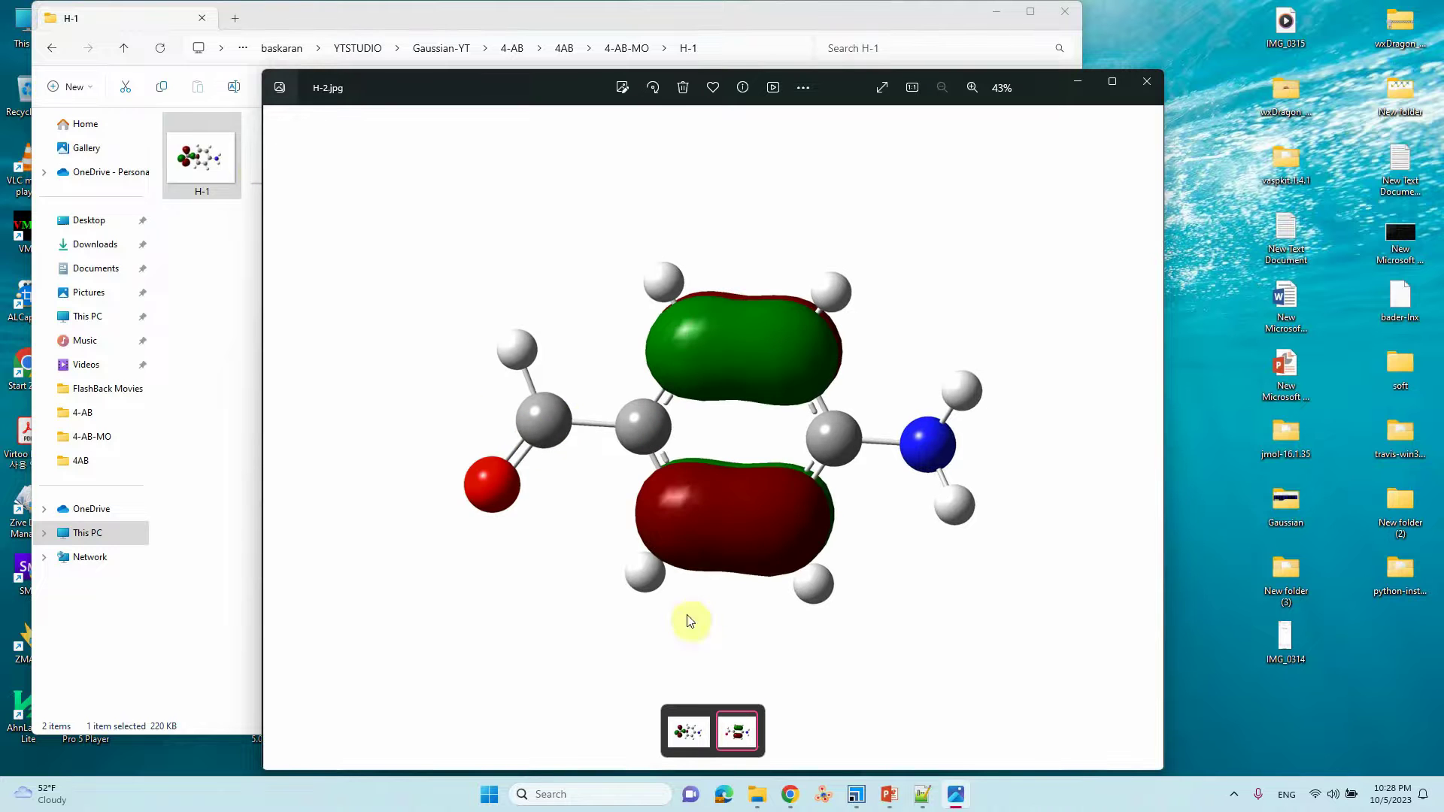
Step: Go back to 4-AB-MO, open the L+1 folder and view the L+1 and L+2 images
left_click(189, 327)
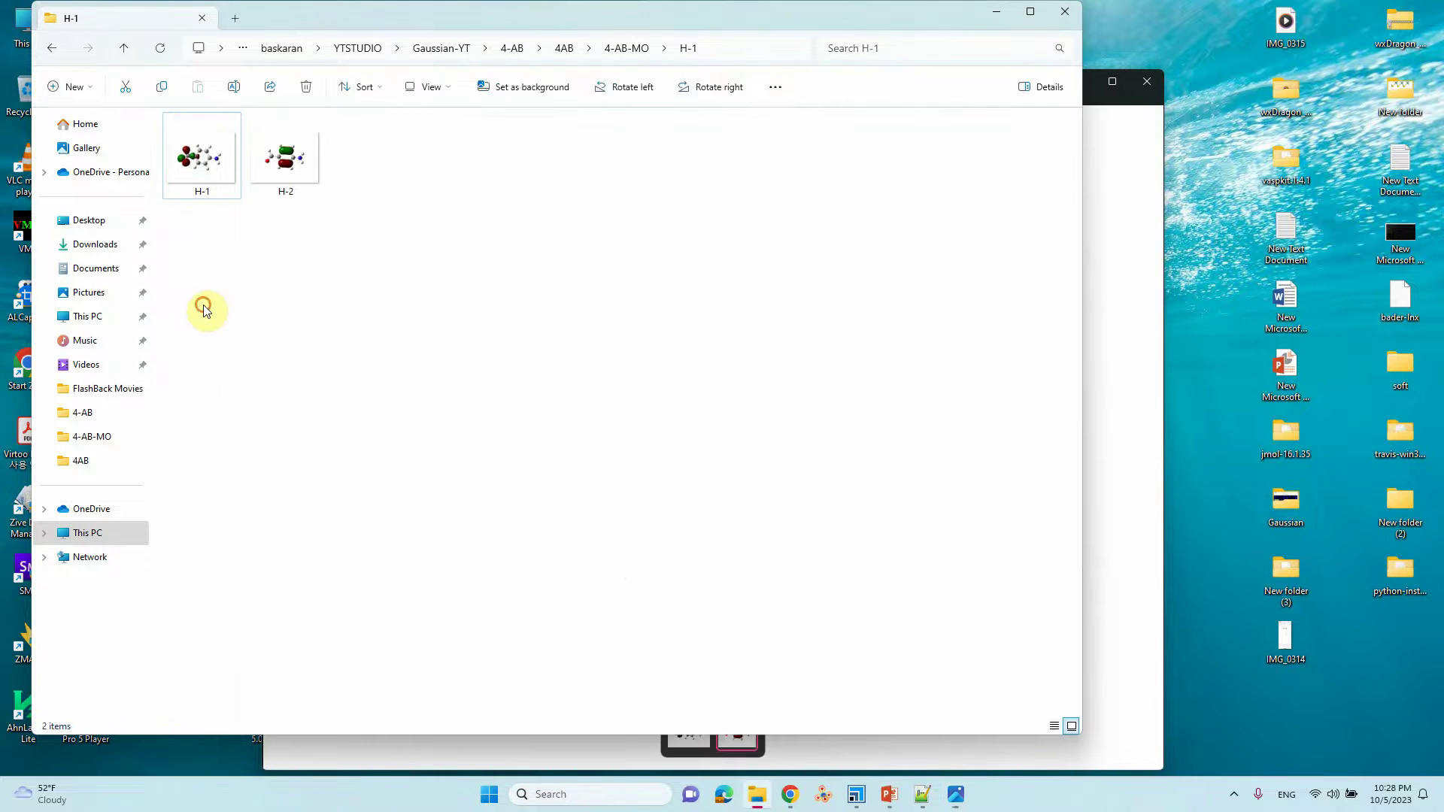
left_click(119, 54)
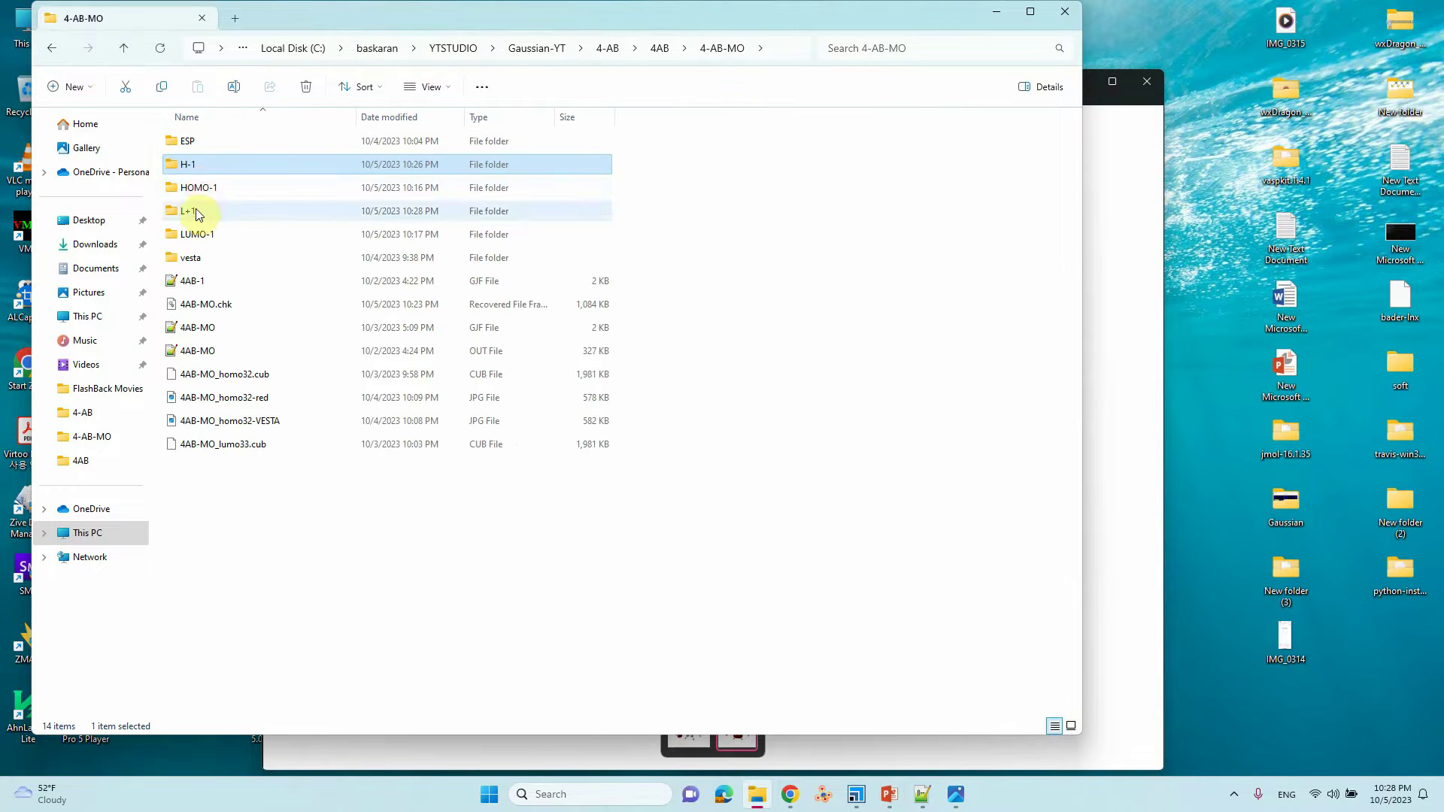
double_click(196, 210)
double_click(202, 162)
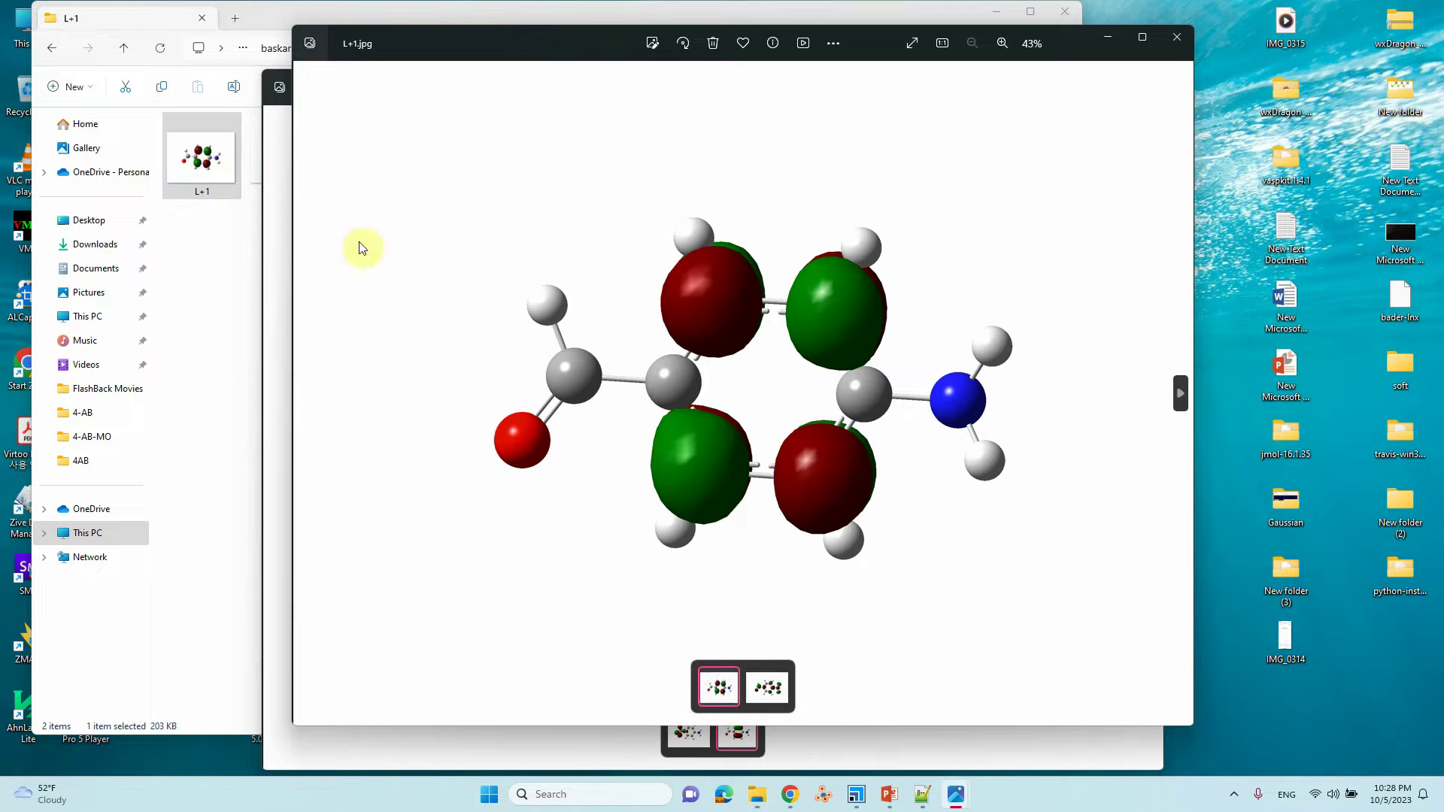
double_click(249, 173)
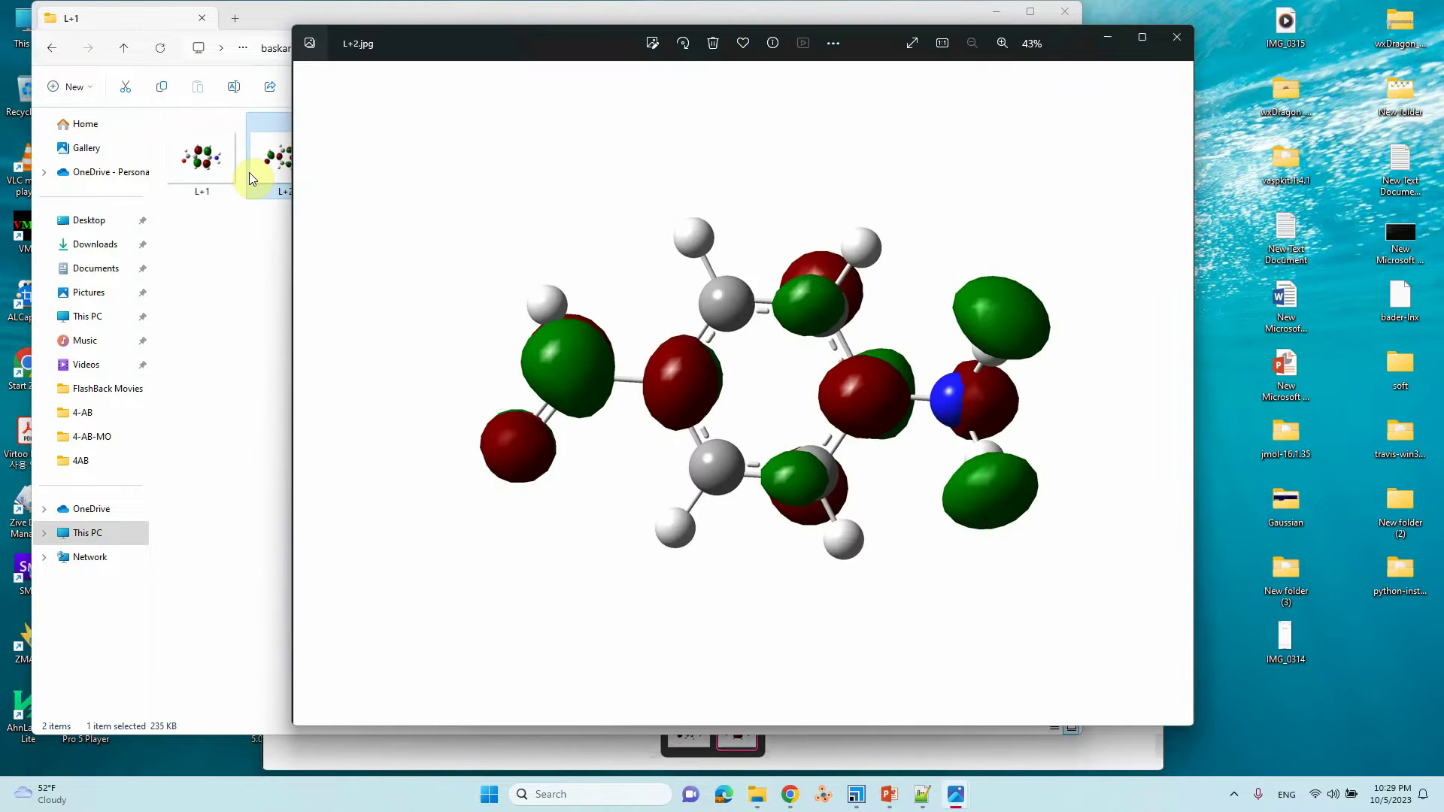